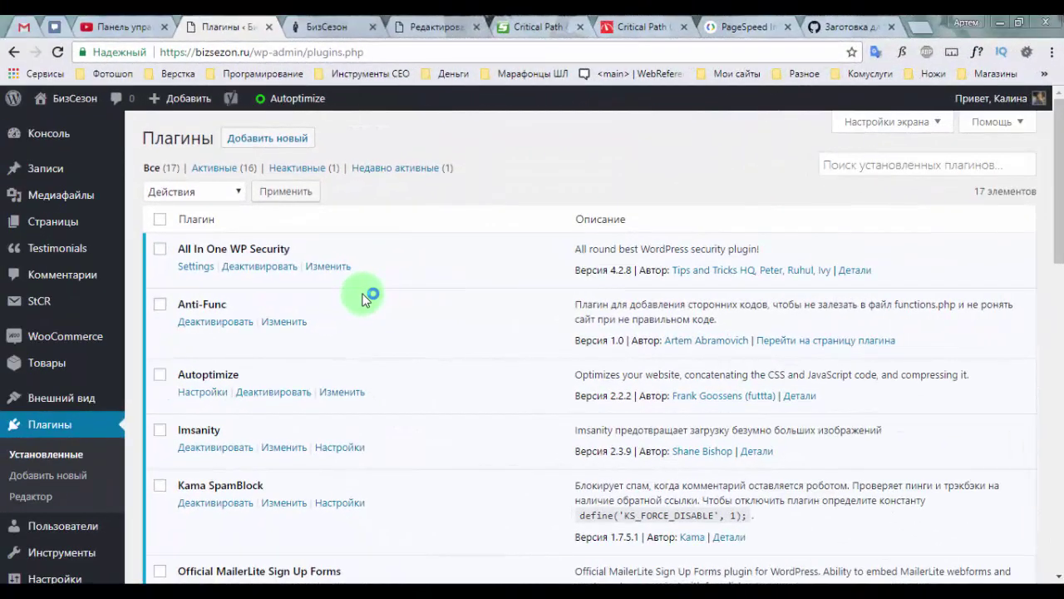
Open the settings of the Autoptimize plugin from the list of installed plugins.
scroll(363, 297, down, 1)
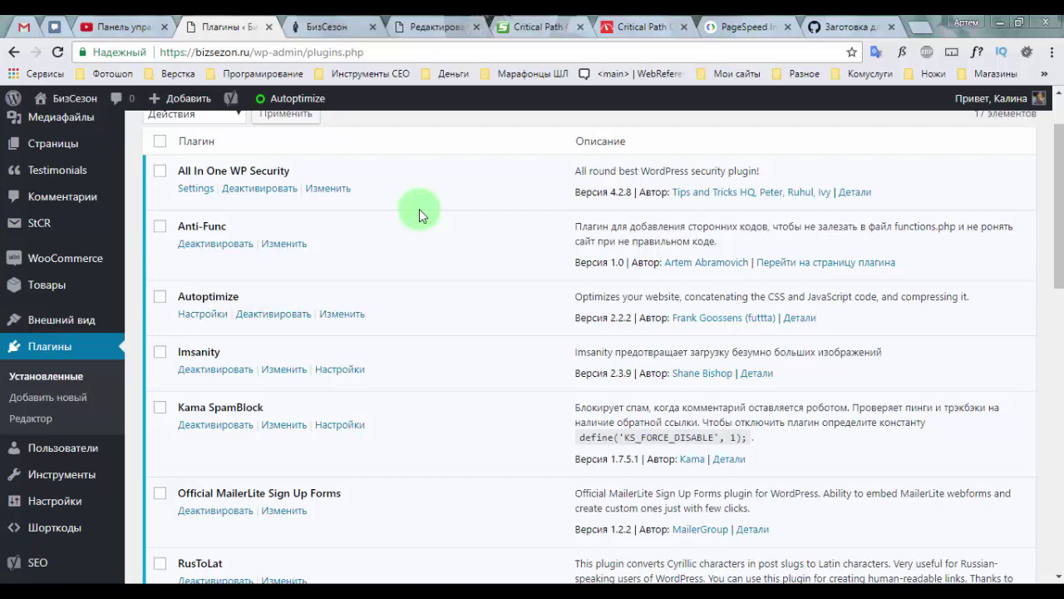
click(198, 320)
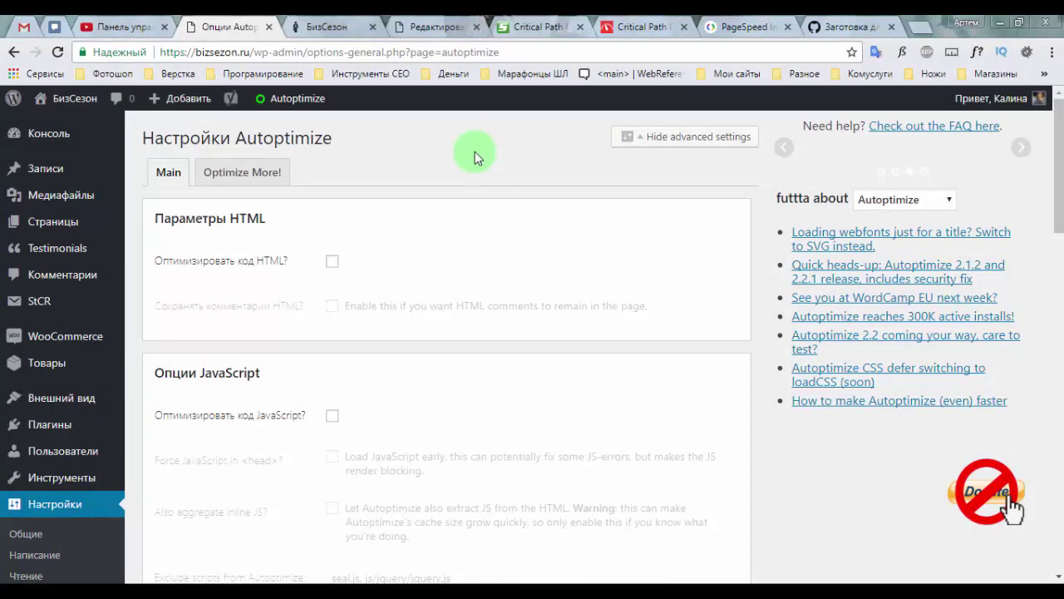
Examine the source code of the БизСезон homepage for uncompressed HTML, styles and scripts, then close the source view.
click(327, 26)
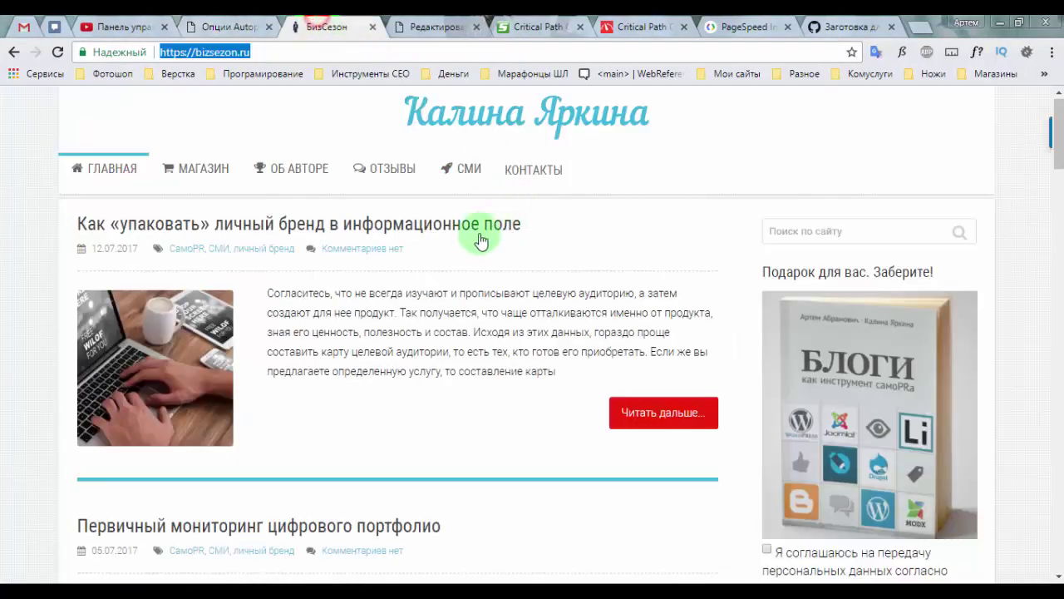
scroll(470, 246, down, 2)
key(ctrl+u)
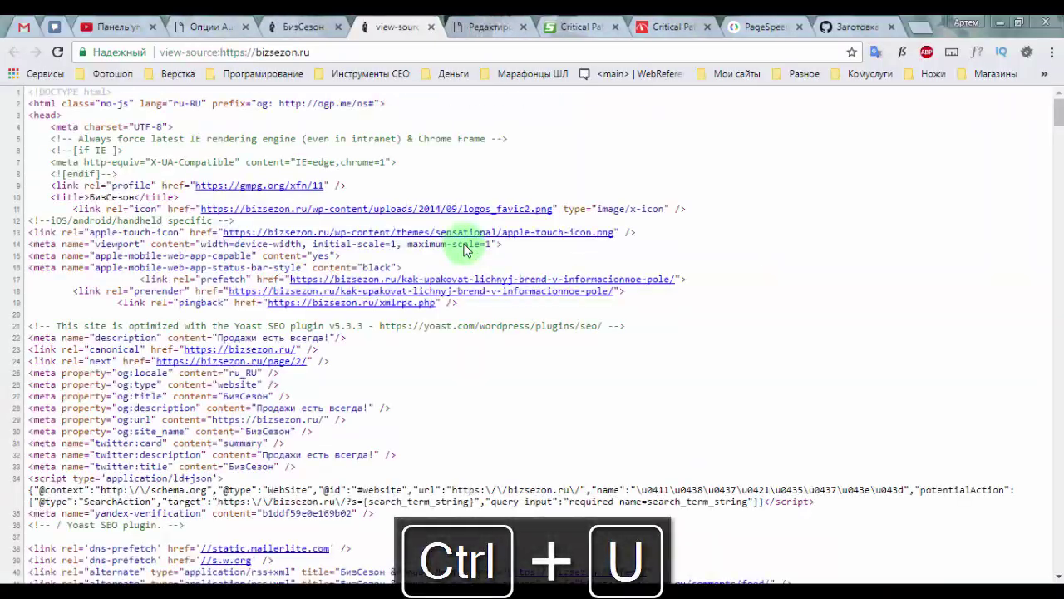
scroll(453, 308, down, 20)
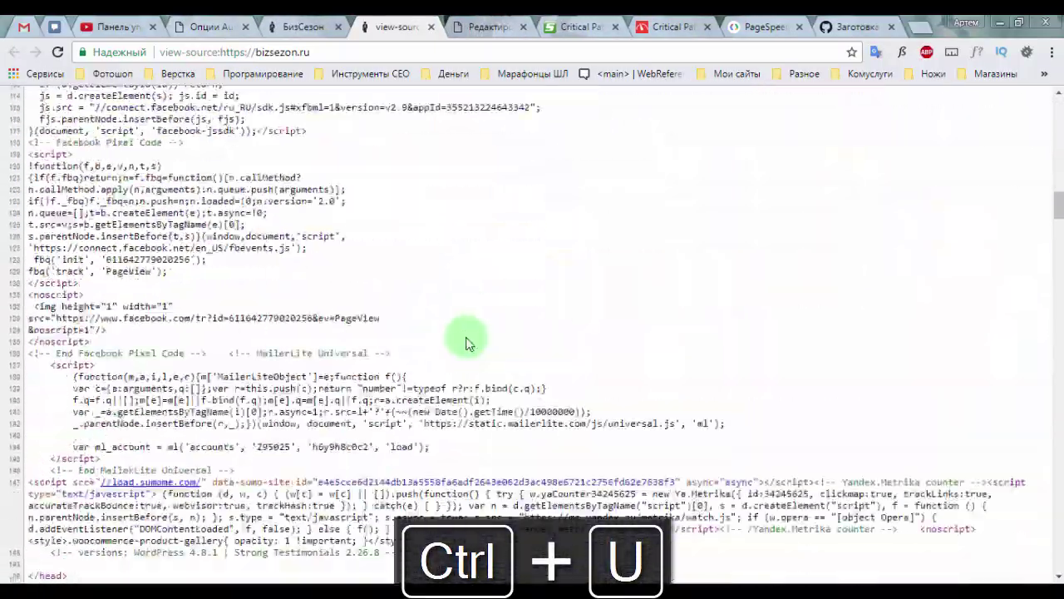
scroll(466, 353, down, 20)
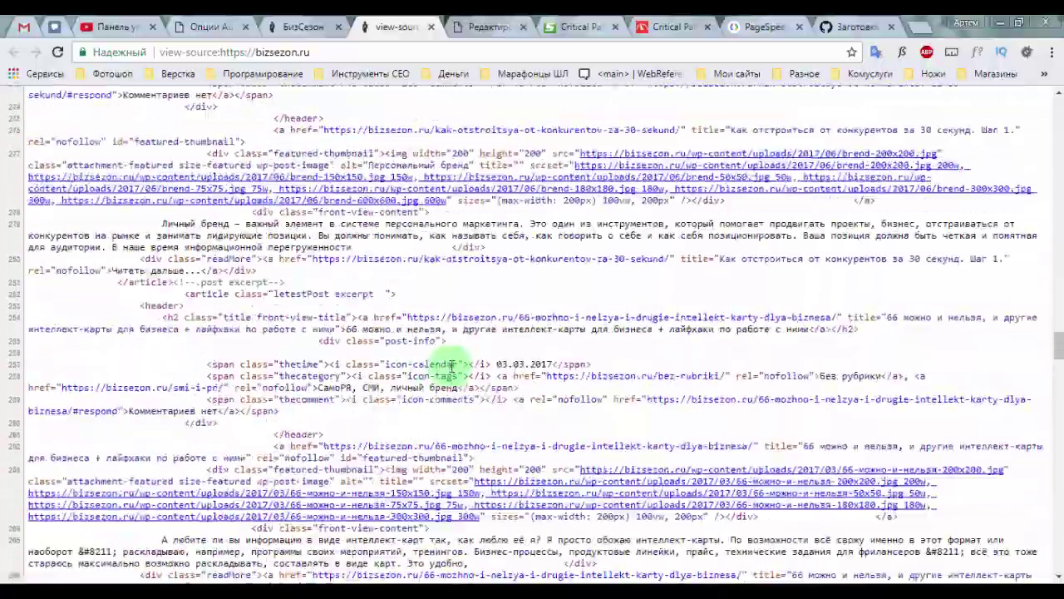
scroll(415, 366, up, 20)
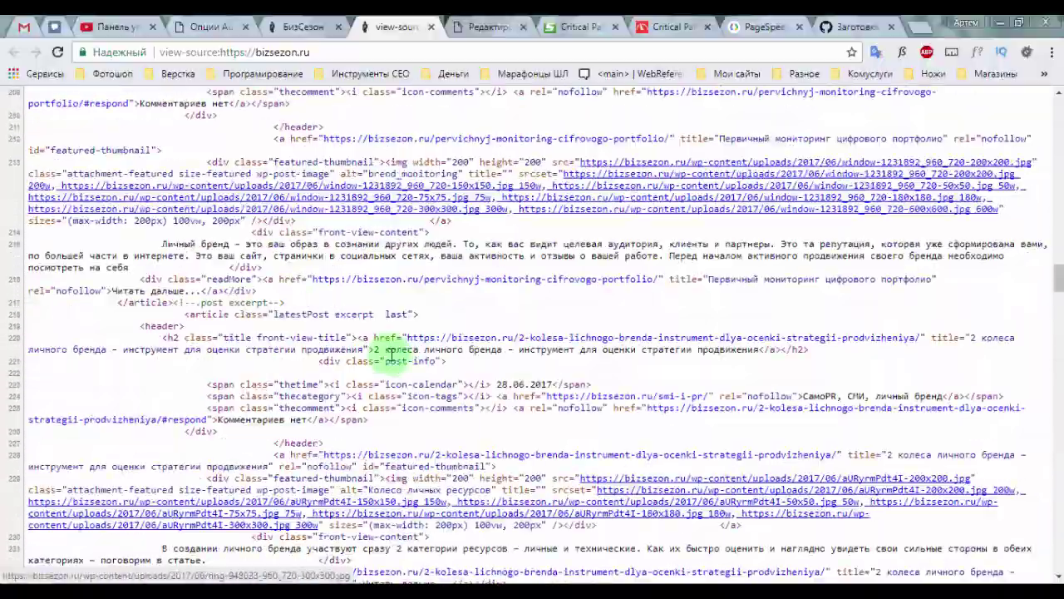
scroll(370, 358, up, 20)
scroll(209, 337, down, 6)
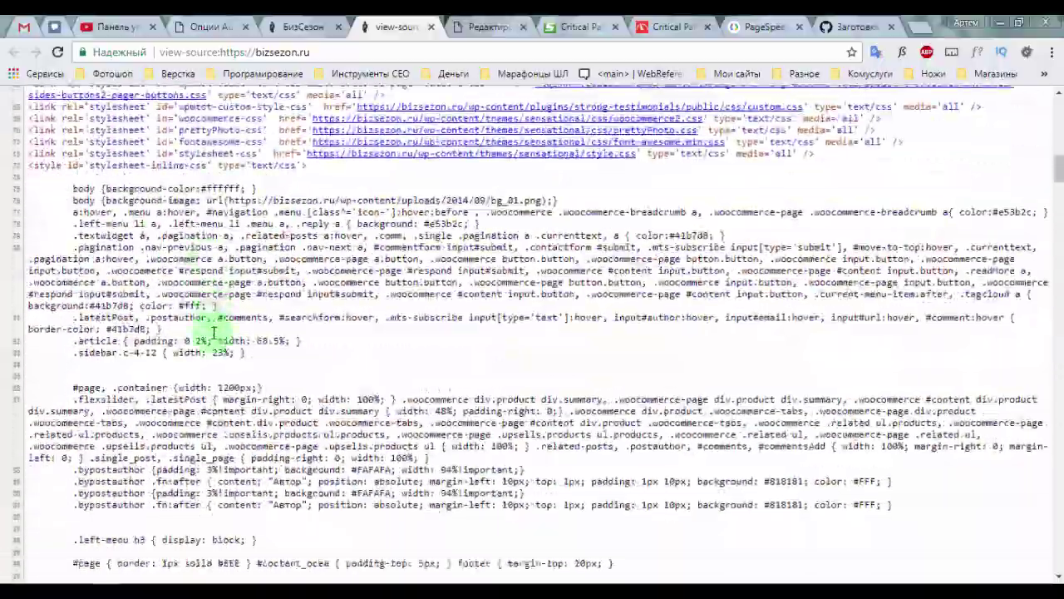
scroll(369, 266, up, 5)
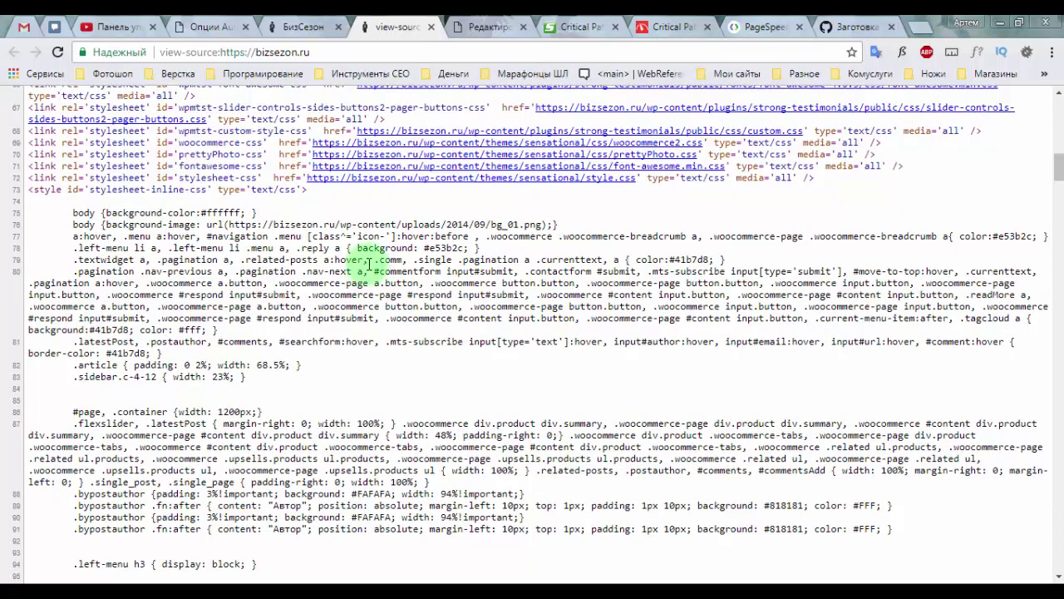
key(ctrl+w)
Enable HTML code optimization in the Autoptimize settings and read the description of the option that keeps HTML comments.
click(332, 265)
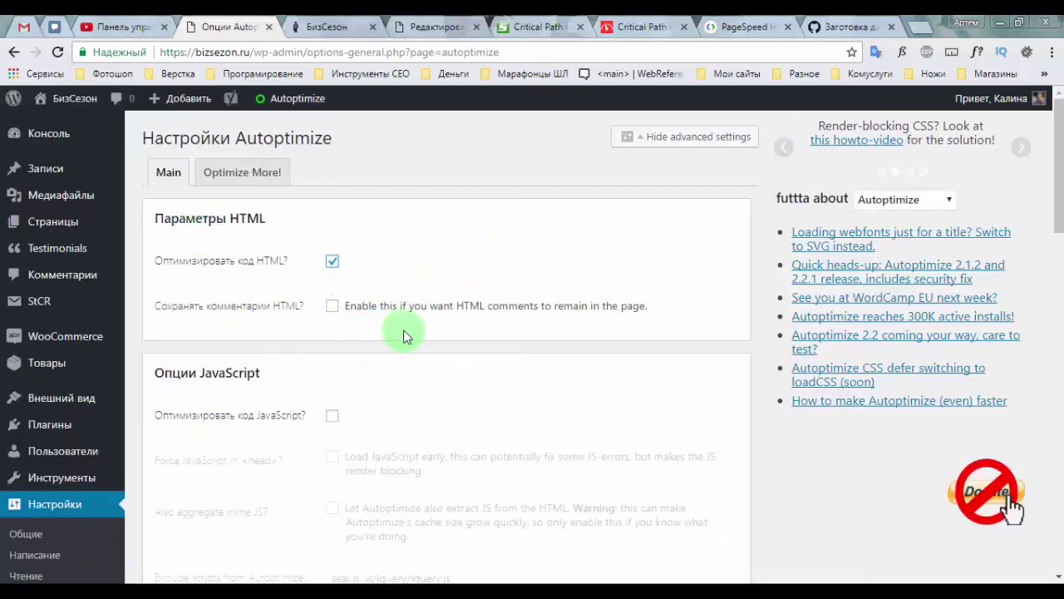
scroll(1040, 361, down, 10)
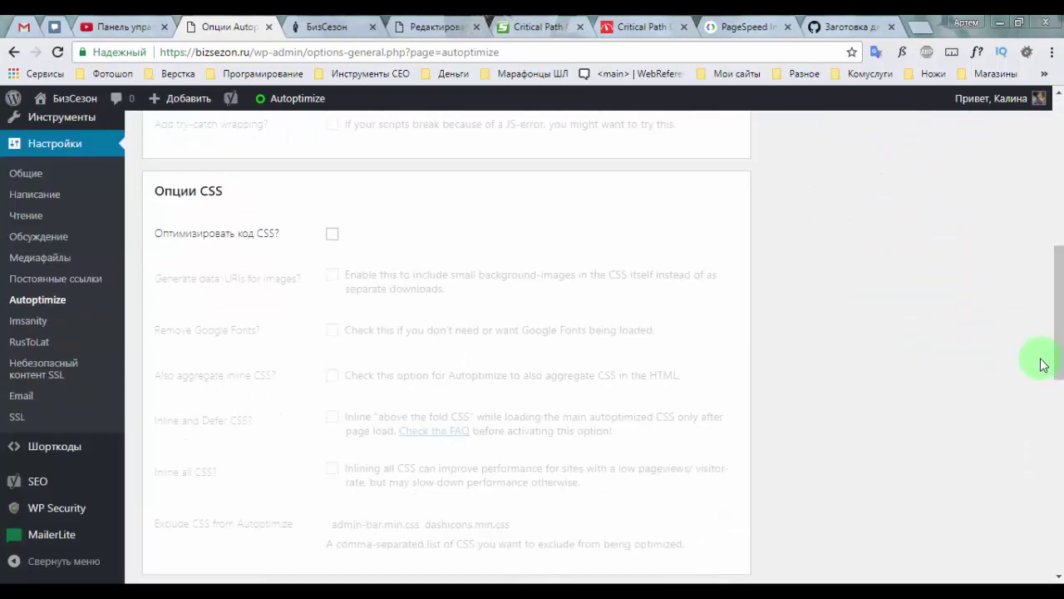
scroll(712, 309, up, 8)
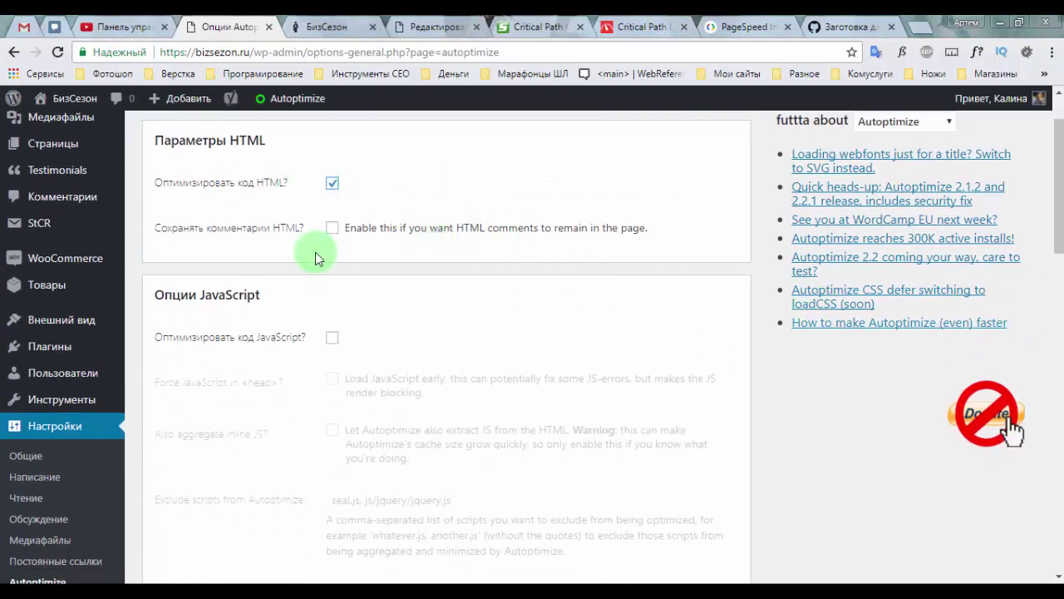
drag(348, 233, 703, 219)
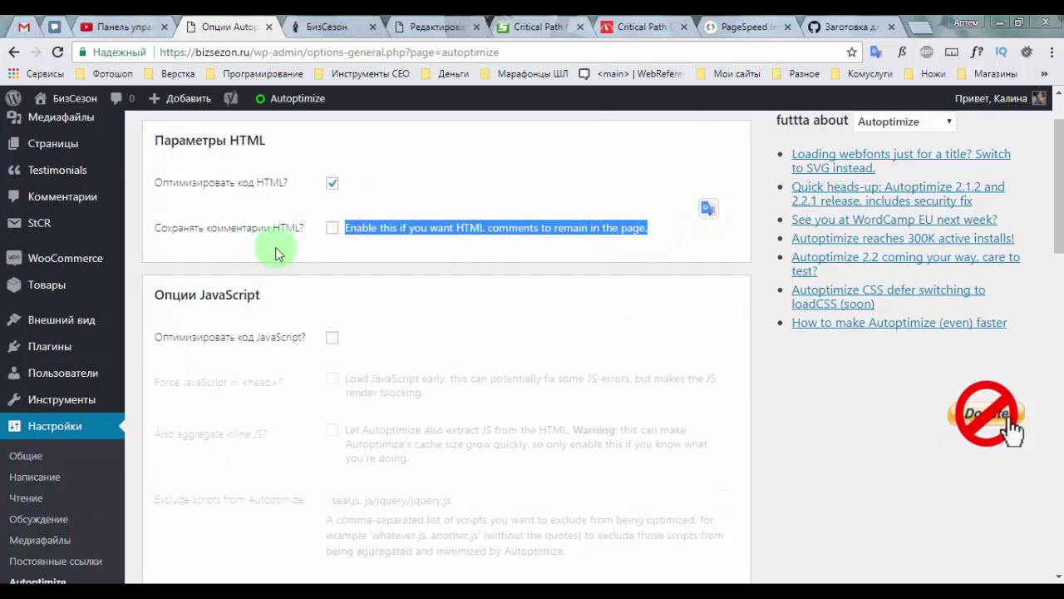
click(306, 241)
Inspect the HTML comments in the homepage source code, such as the iOS/android and Yoast SEO ones.
click(323, 26)
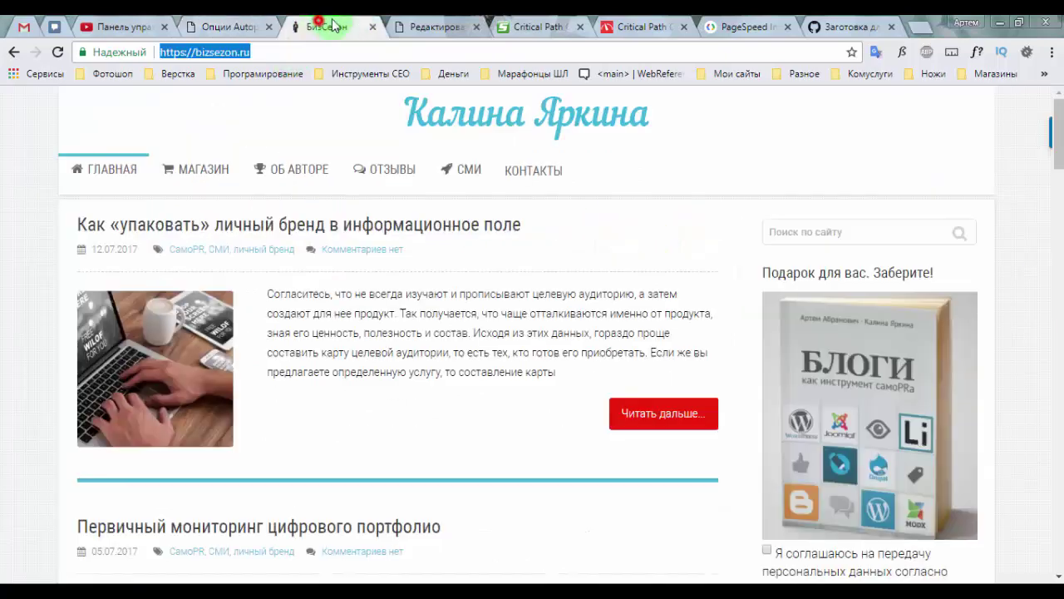
key(ctrl+u)
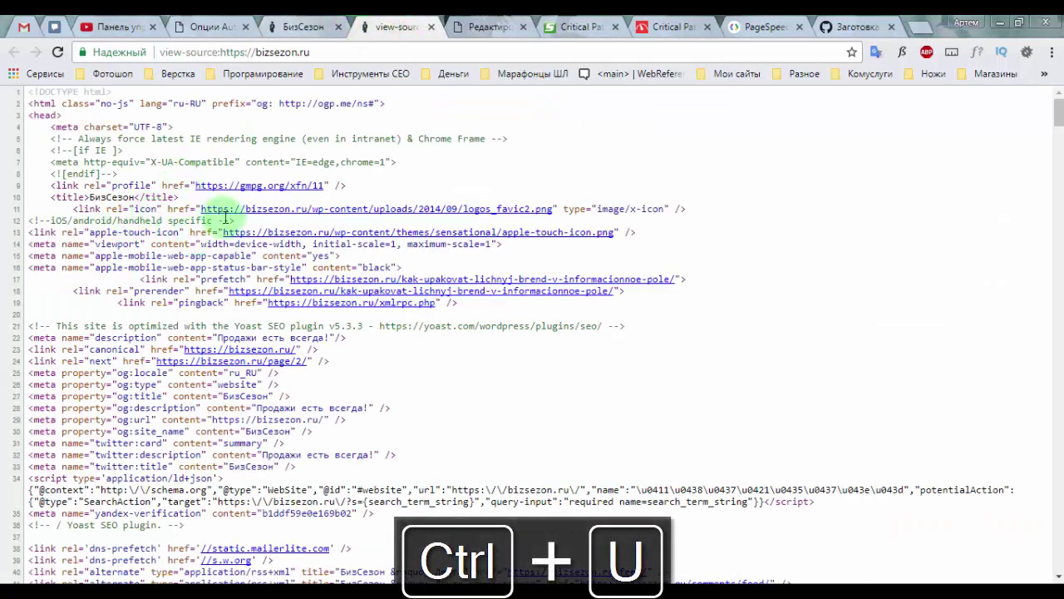
drag(237, 218, 3, 228)
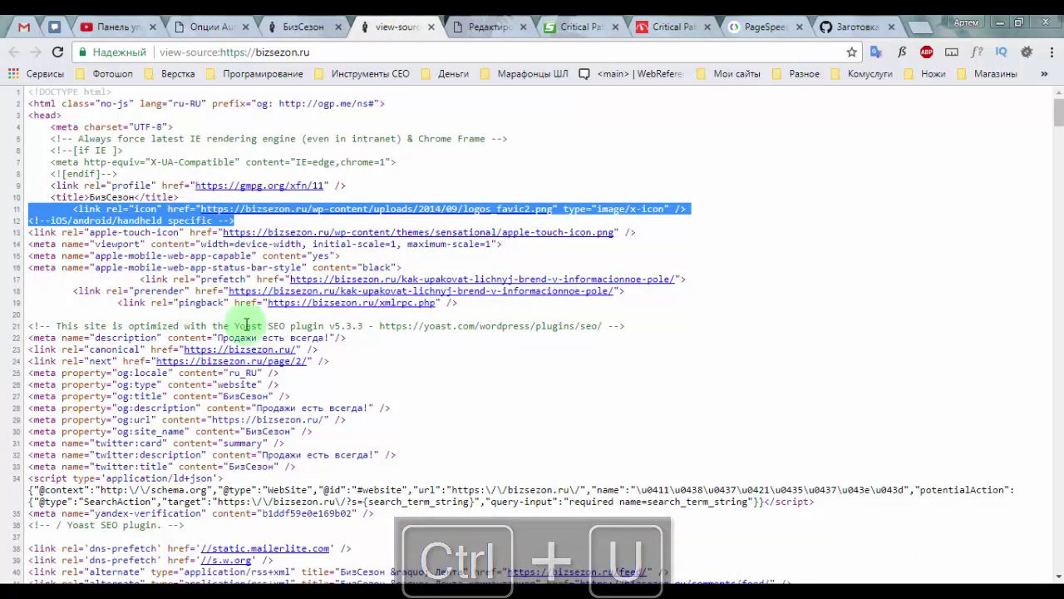
drag(639, 325, 9, 334)
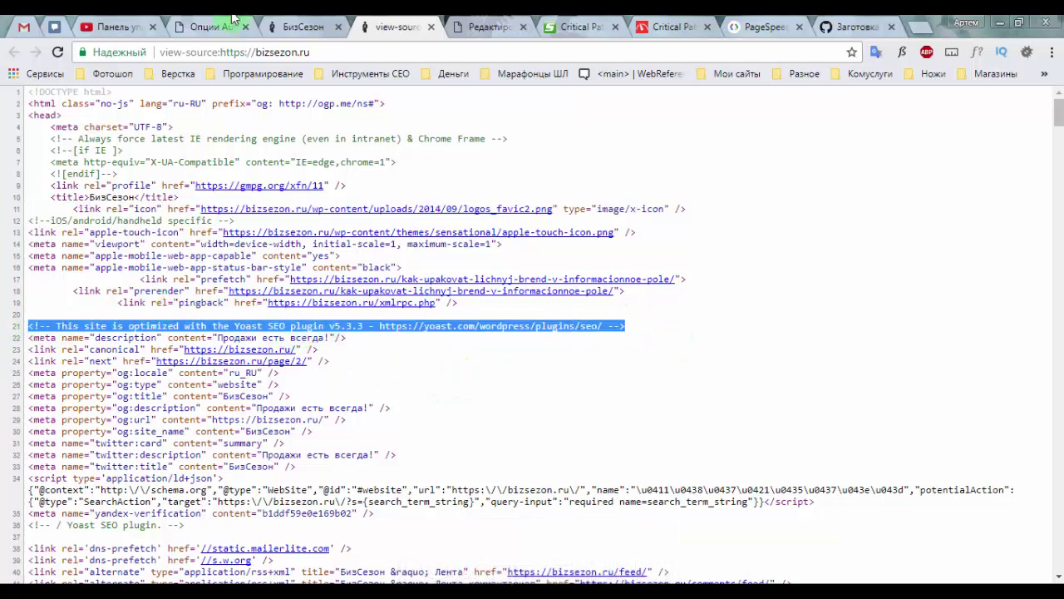
Save the Autoptimize settings and clear the cache.
click(208, 27)
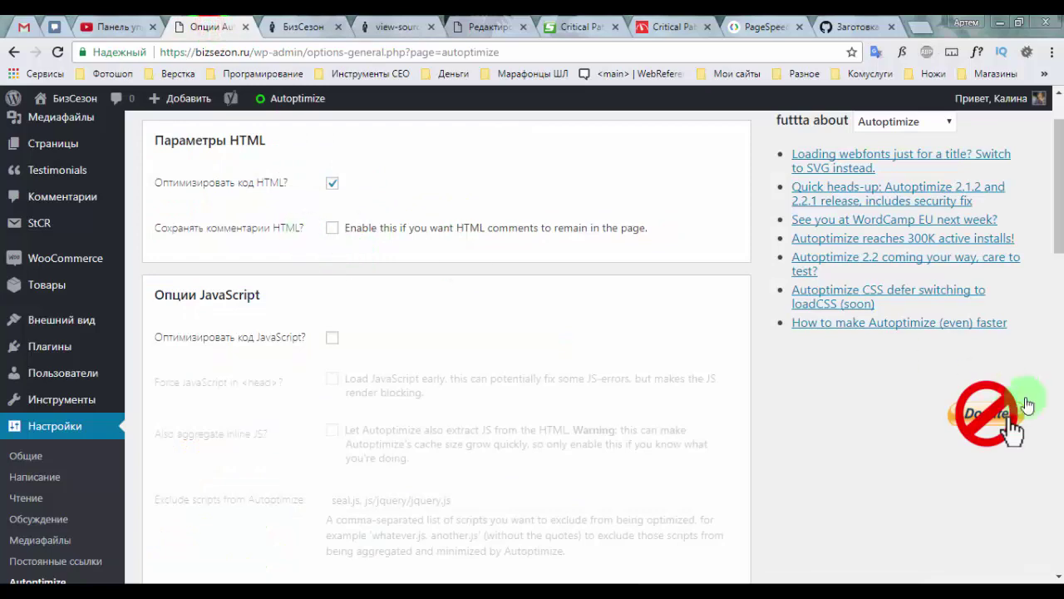
scroll(726, 420, down, 5)
scroll(219, 506, down, 10)
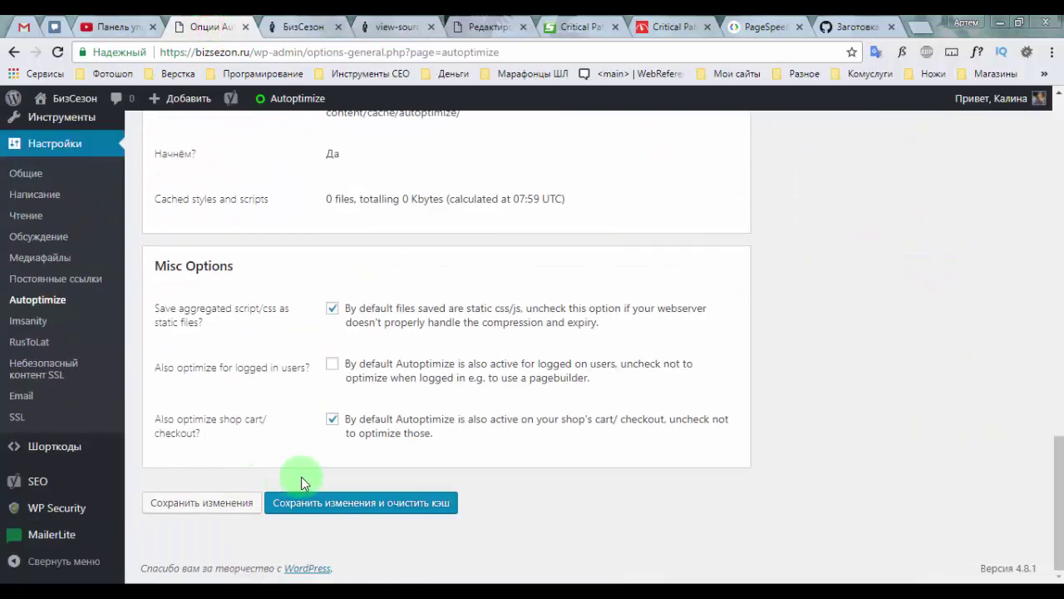
click(340, 503)
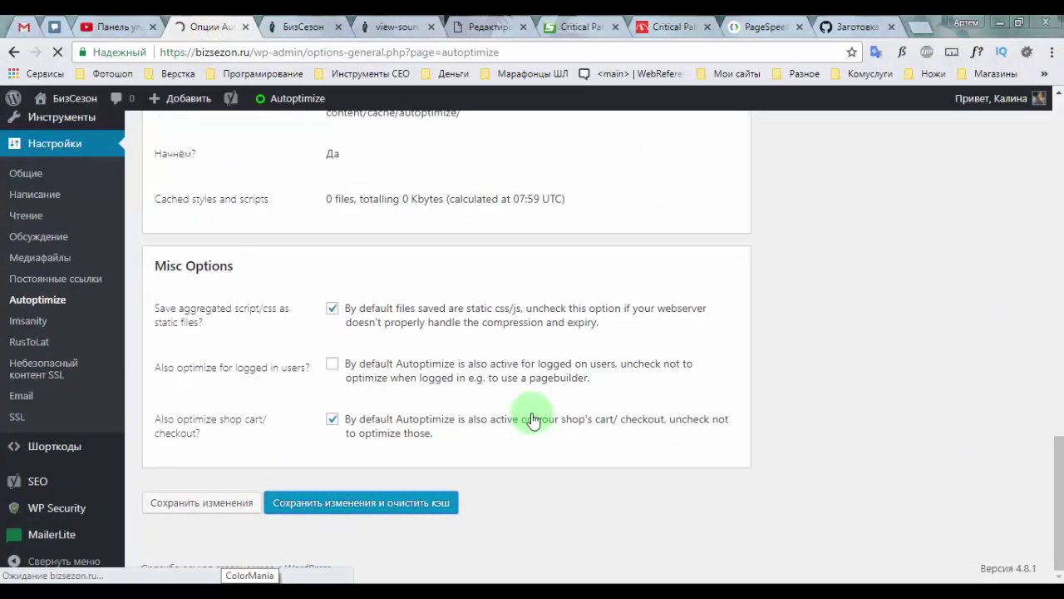
key(ctrl+Tab)
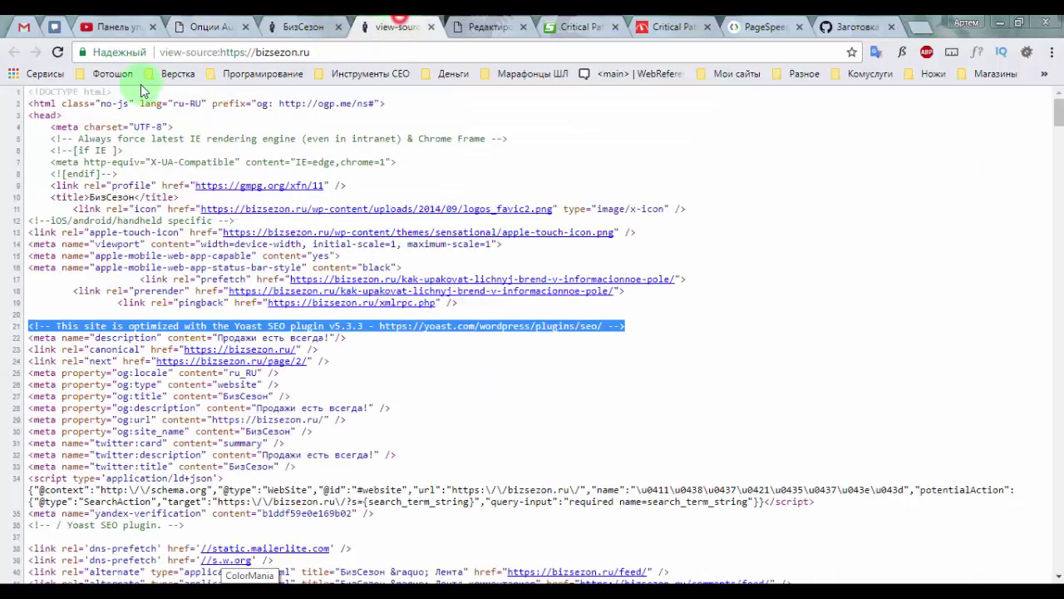
click(55, 51)
click(1052, 52)
click(850, 112)
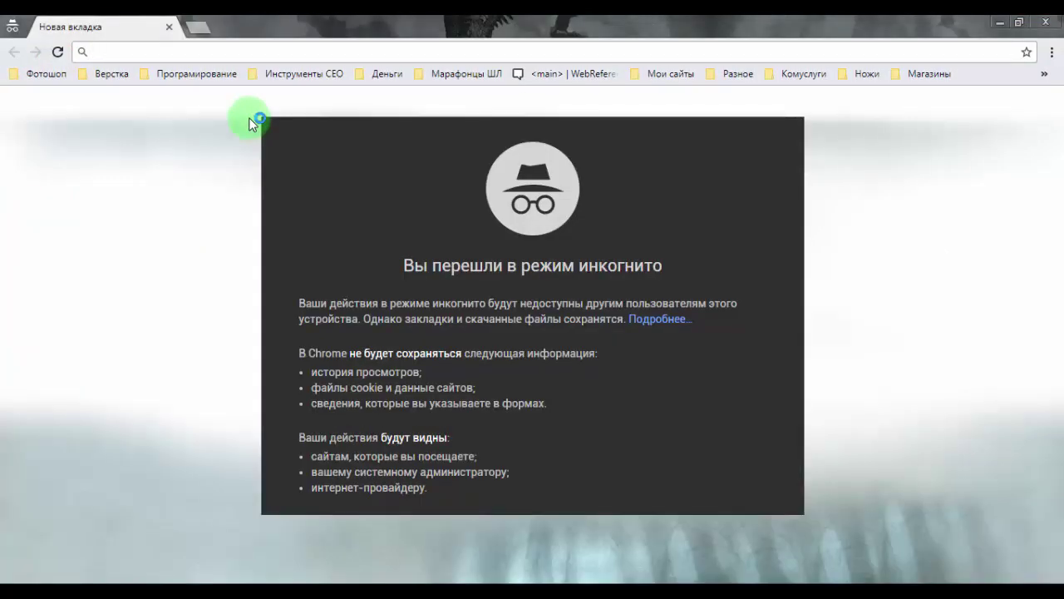
text(view-source:https://bizsezon.ru)
key(Return)
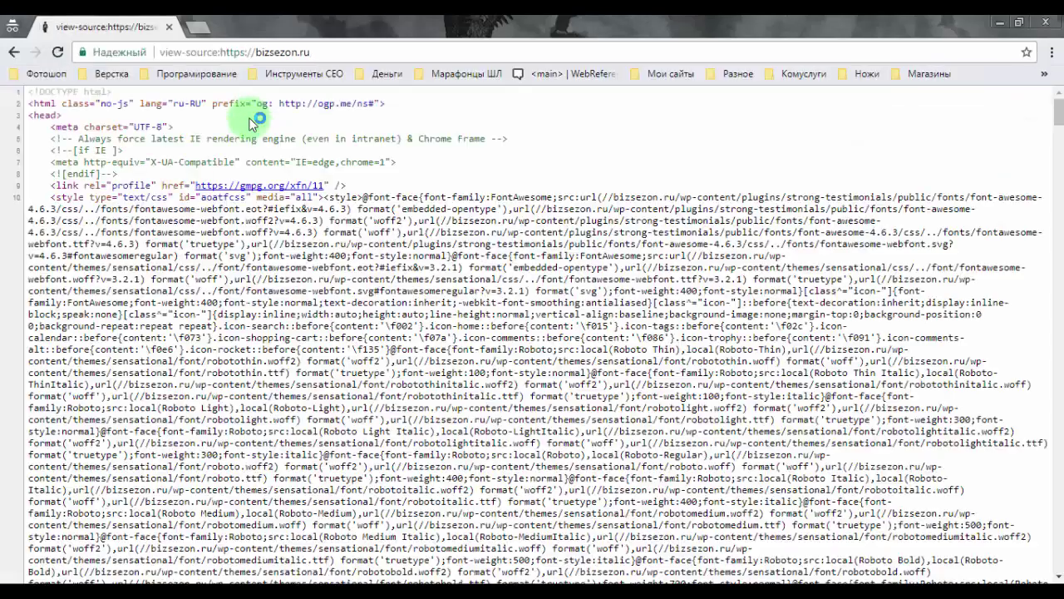
scroll(332, 309, down, 20)
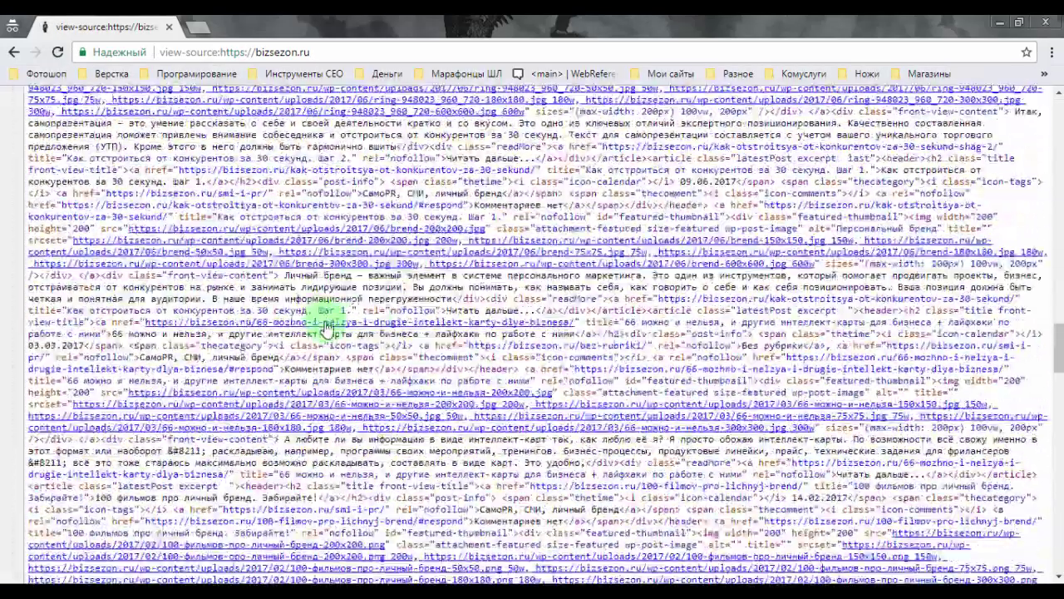
scroll(326, 331, down, 10)
scroll(308, 291, up, 12)
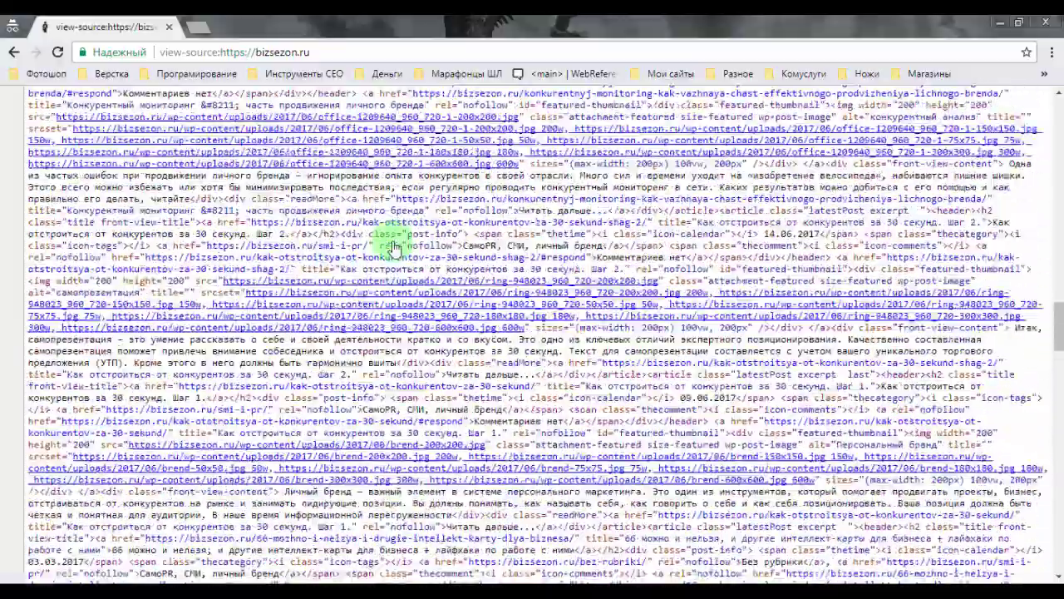
scroll(383, 262, up, 20)
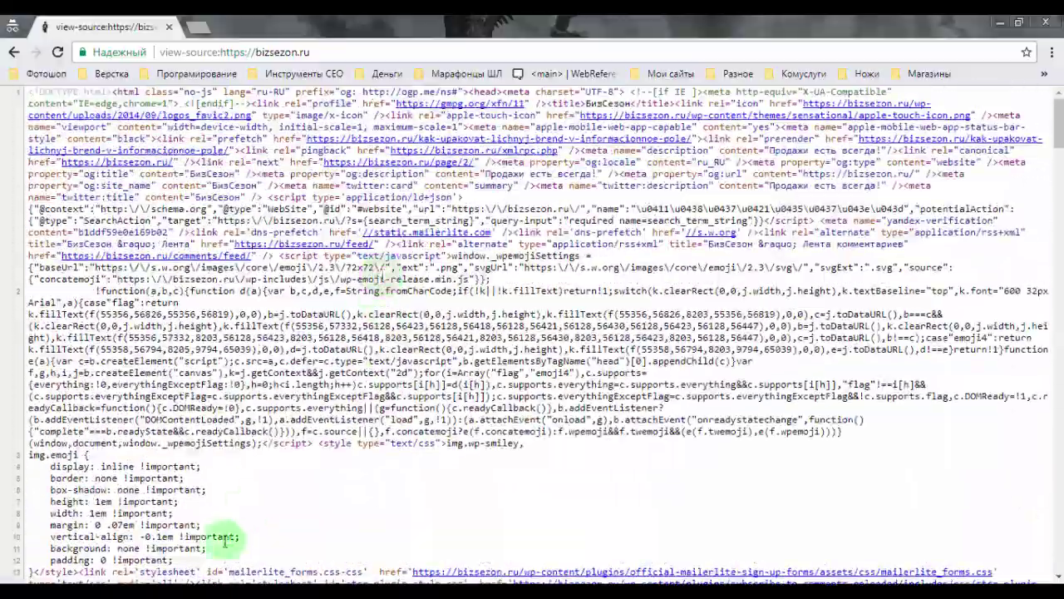
Review the CSS options in the Autoptimize settings and look over the top part of the site's homepage.
key(alt+Tab)
scroll(451, 294, down, 6)
scroll(427, 304, up, 5)
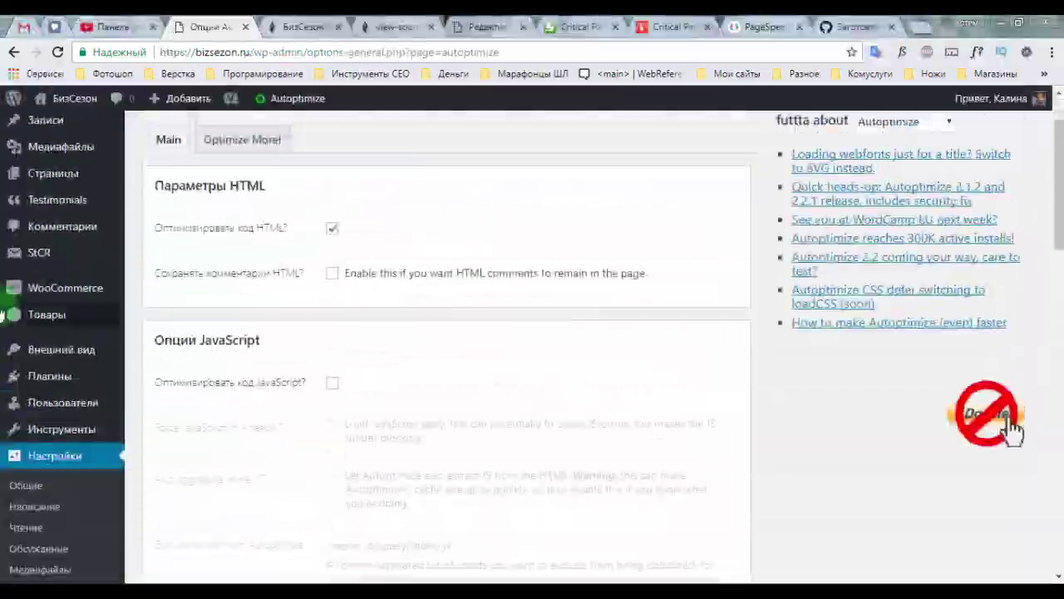
scroll(444, 325, down, 8)
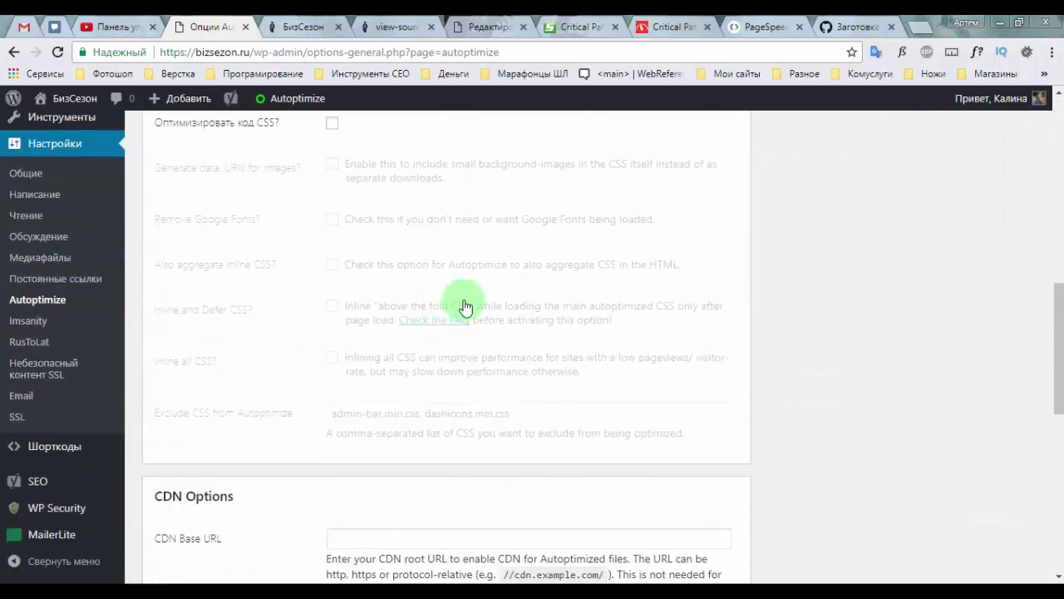
scroll(464, 306, up, 1)
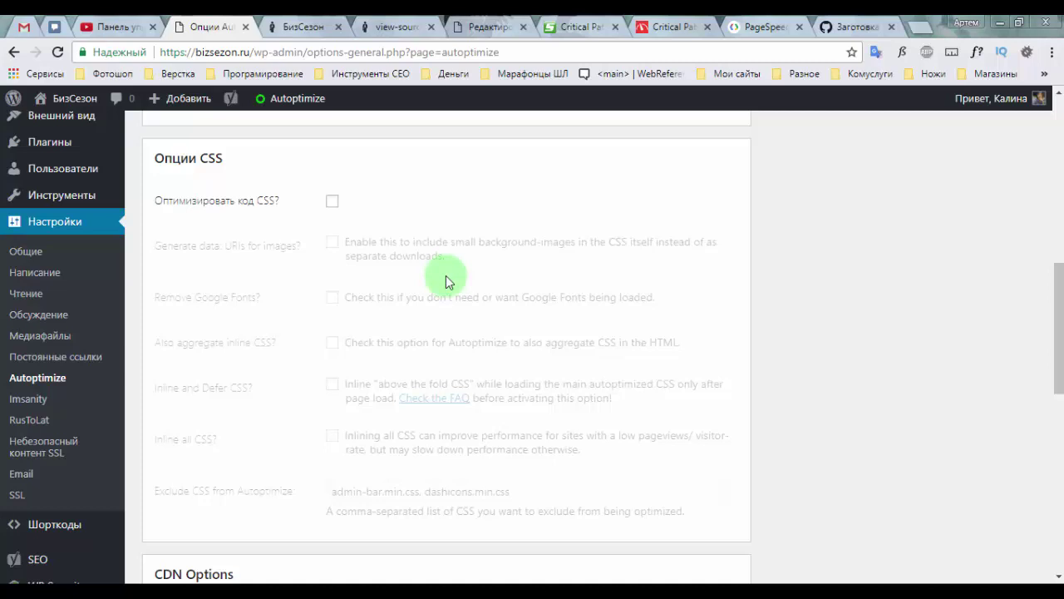
click(301, 27)
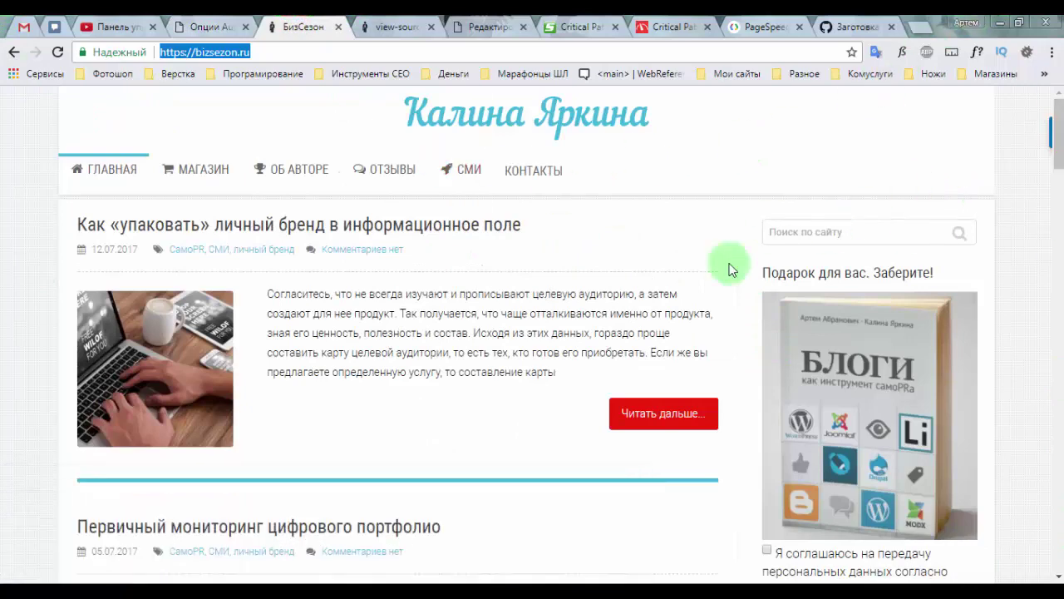
scroll(670, 285, down, 1)
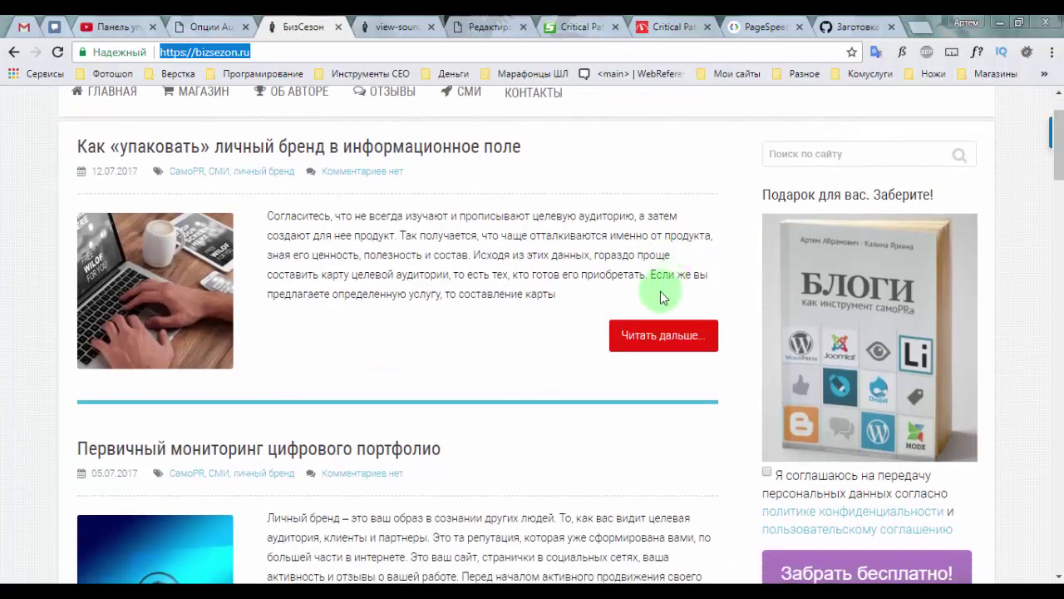
scroll(660, 287, up, 1)
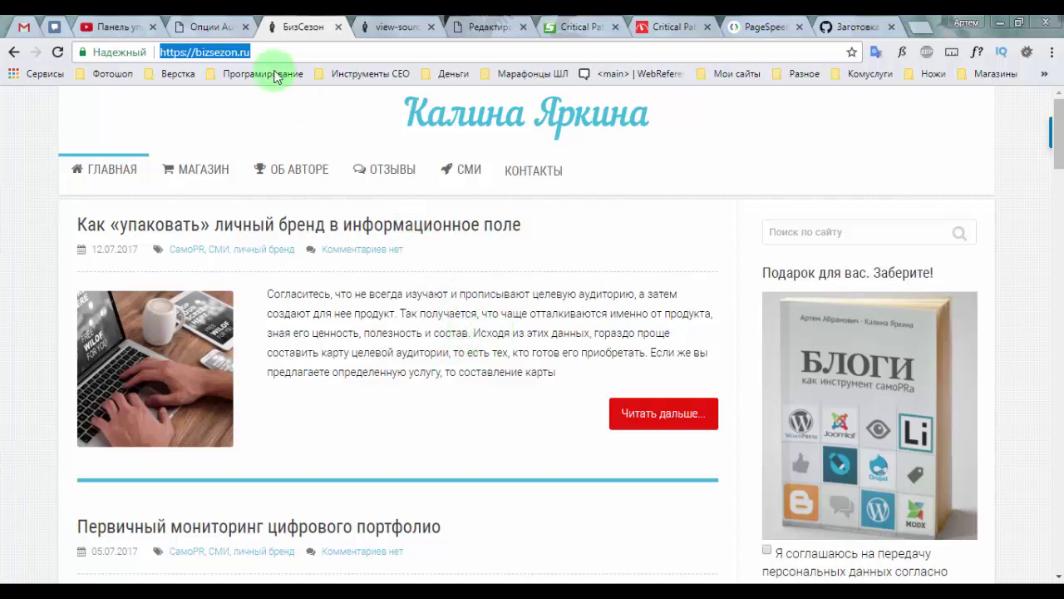
Enable CSS code optimization in Autoptimize and also turn on aggregation of inline CSS.
click(203, 26)
scroll(444, 241, down, 2)
scroll(445, 237, up, 2)
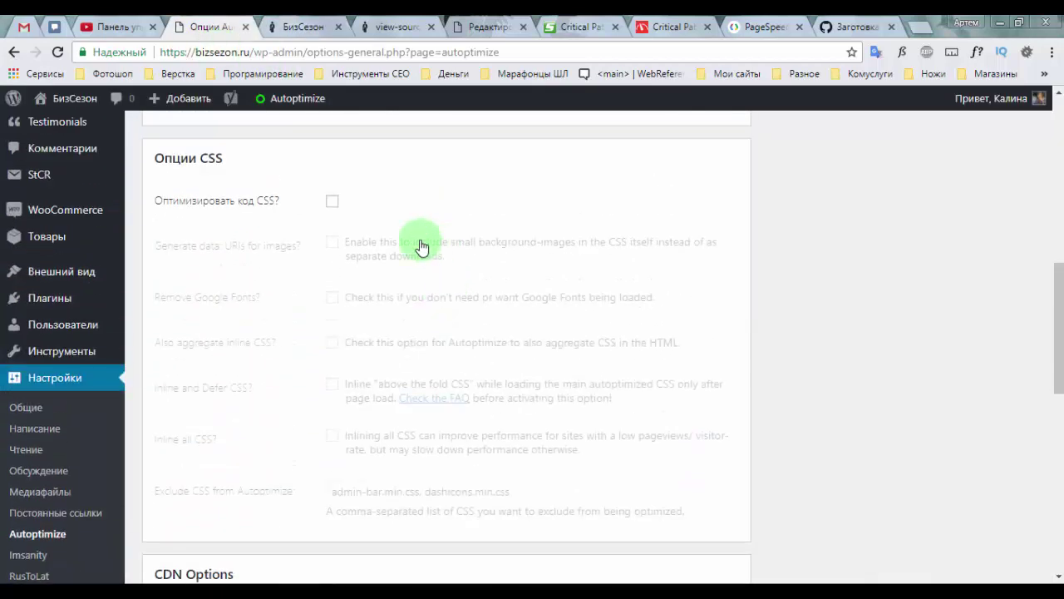
click(330, 200)
scroll(441, 291, down, 2)
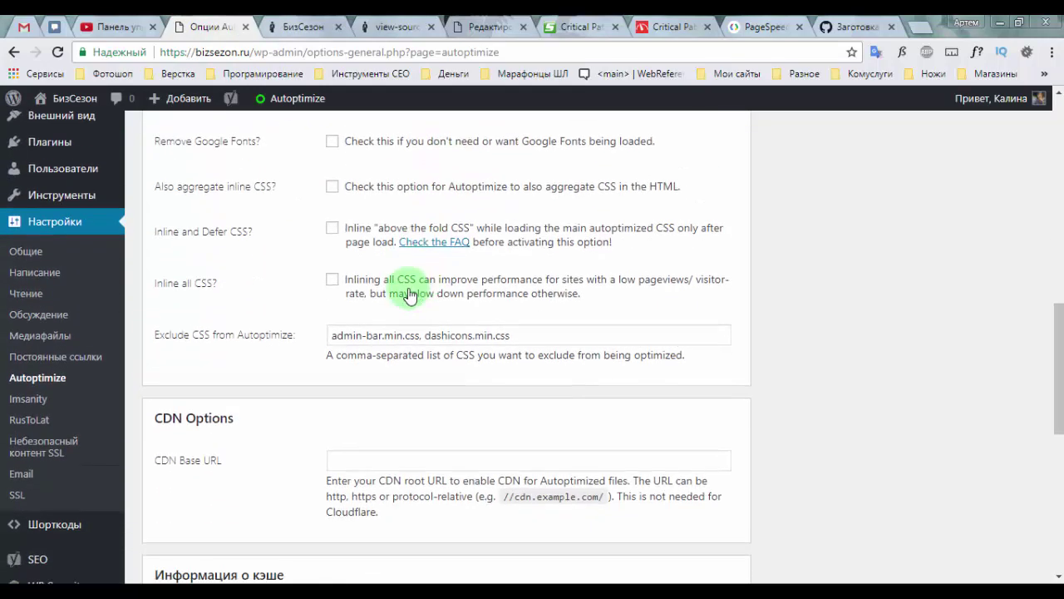
click(332, 186)
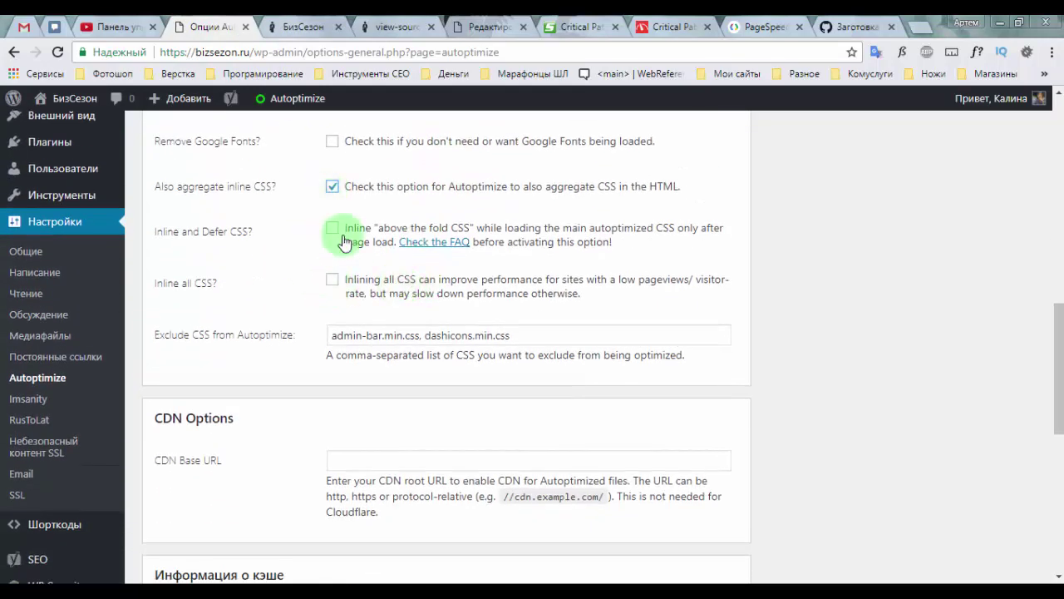
Enable generating data: URIs for images in the Autoptimize CSS options and leave Remove Google Fonts unchecked.
scroll(324, 237, up, 1)
scroll(437, 234, up, 1)
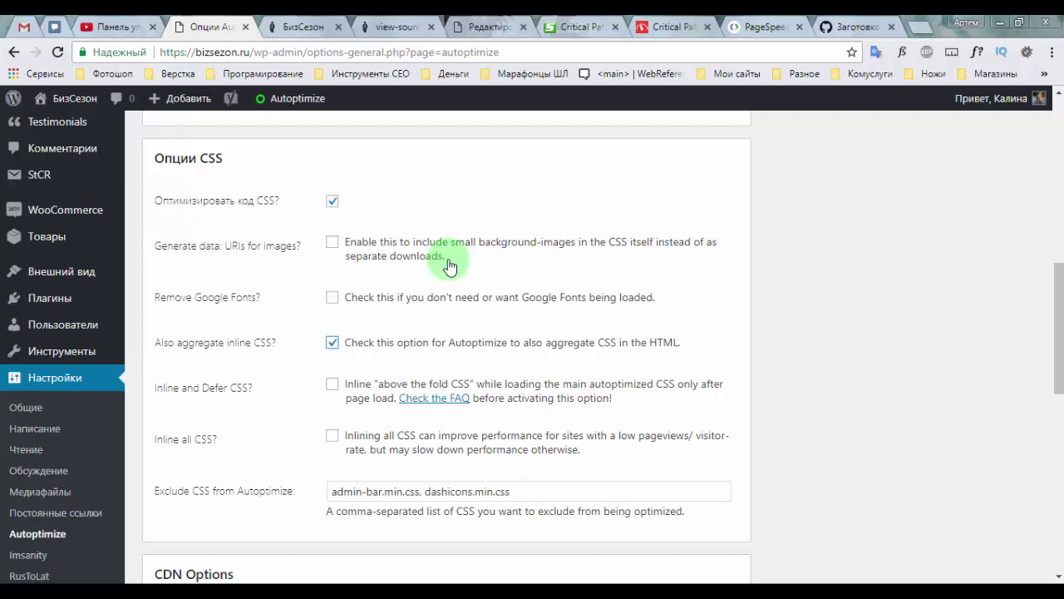
click(333, 242)
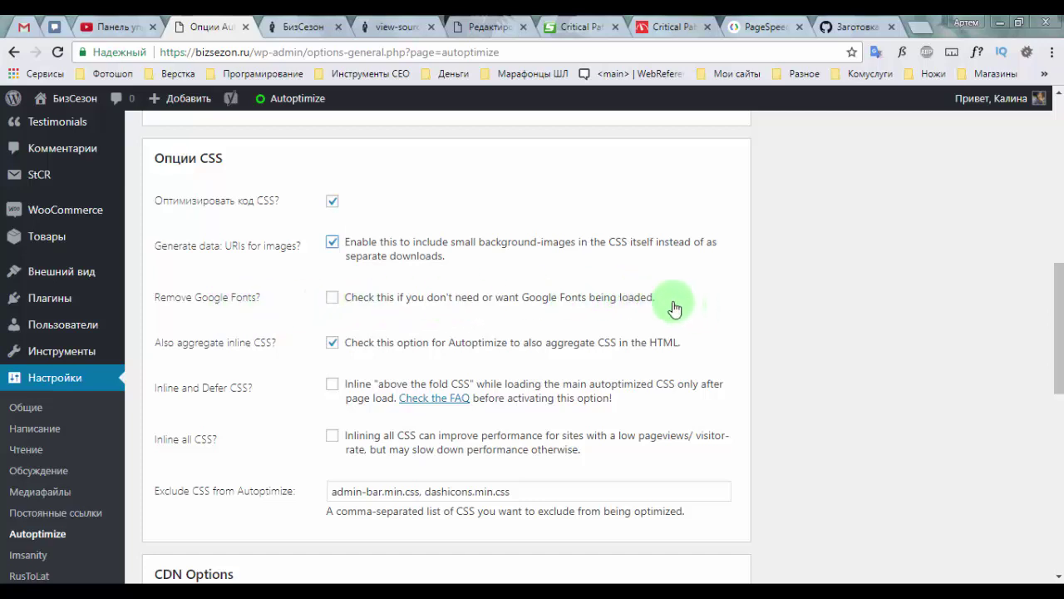
click(410, 305)
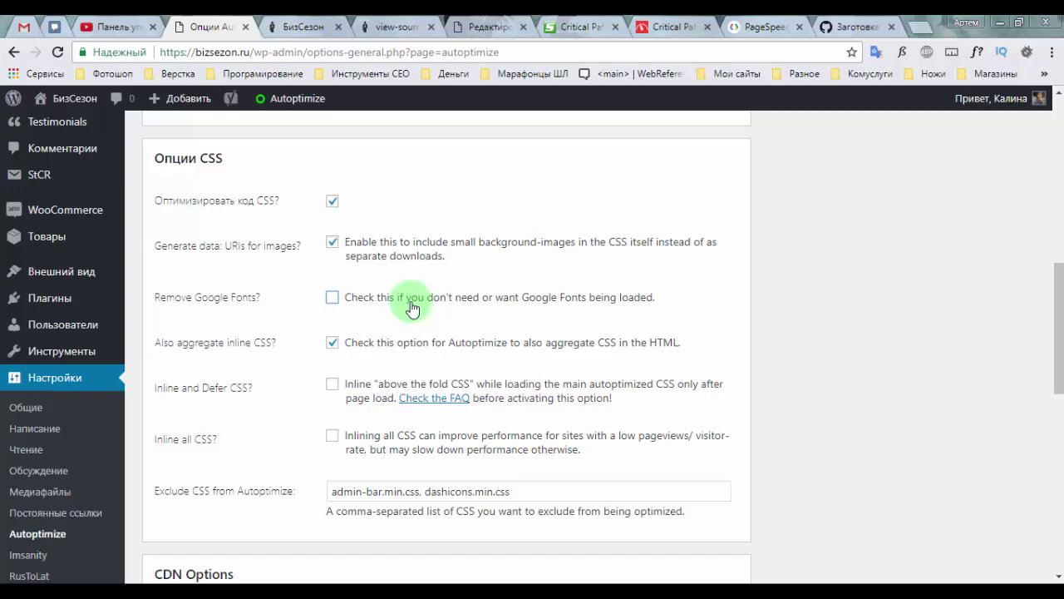
scroll(413, 312, down, 2)
scroll(280, 238, up, 1)
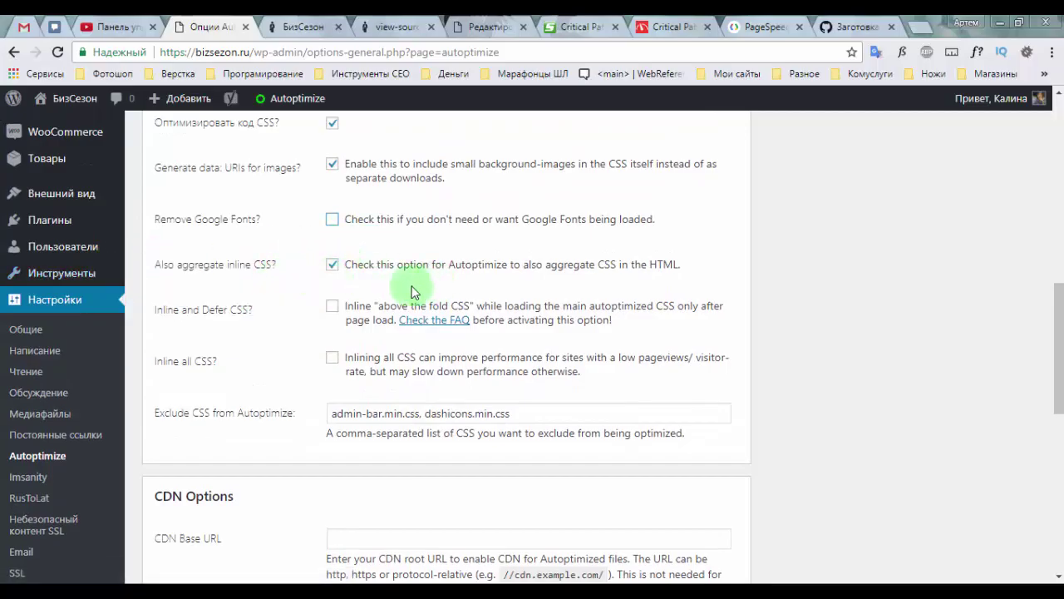
click(293, 31)
click(396, 27)
scroll(302, 268, down, 5)
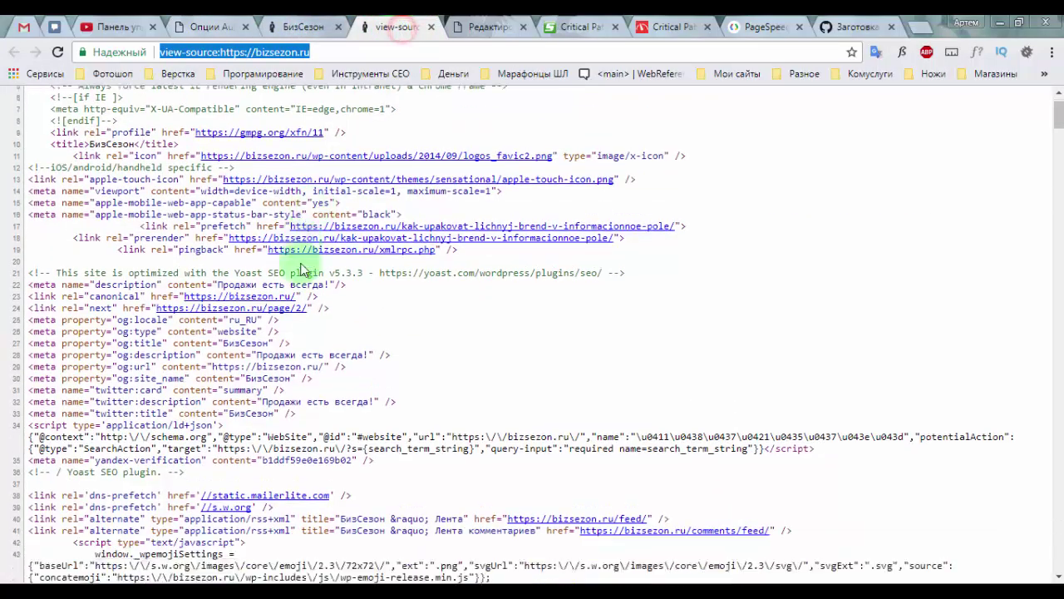
scroll(280, 268, down, 3)
scroll(268, 274, up, 1)
drag(263, 326, 4, 129)
scroll(183, 241, down, 10)
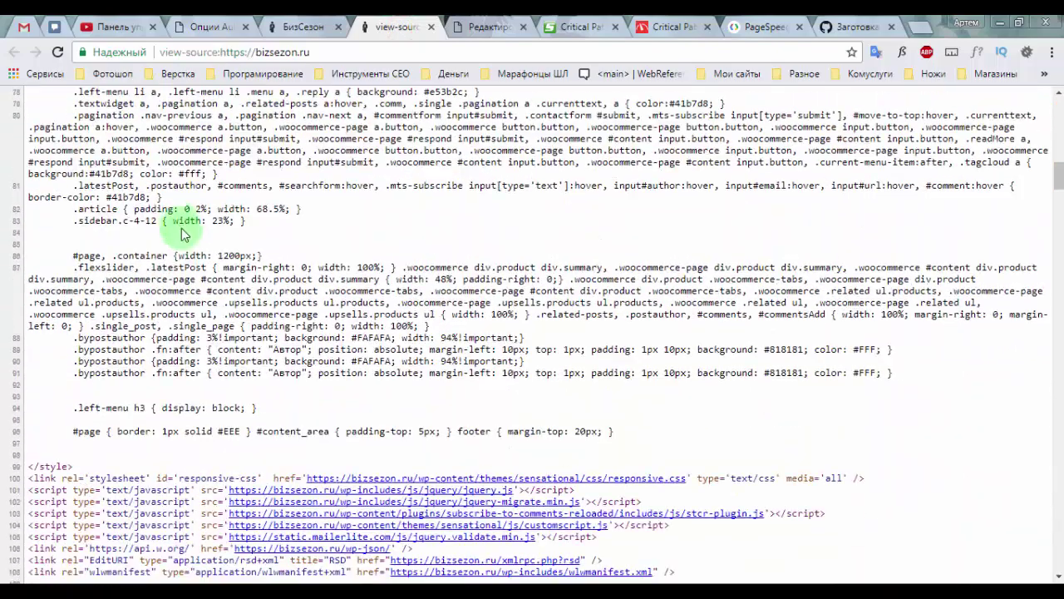
drag(119, 139, 697, 429)
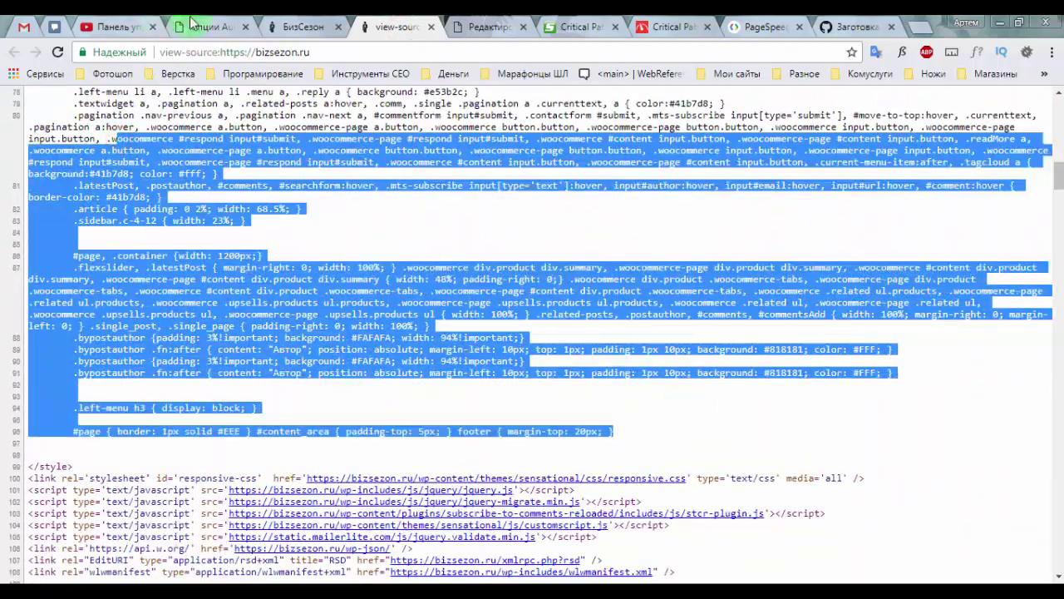
Try the Inline and Defer CSS option in the Autoptimize settings to view its above-the-fold CSS field, and turn it back off.
click(200, 26)
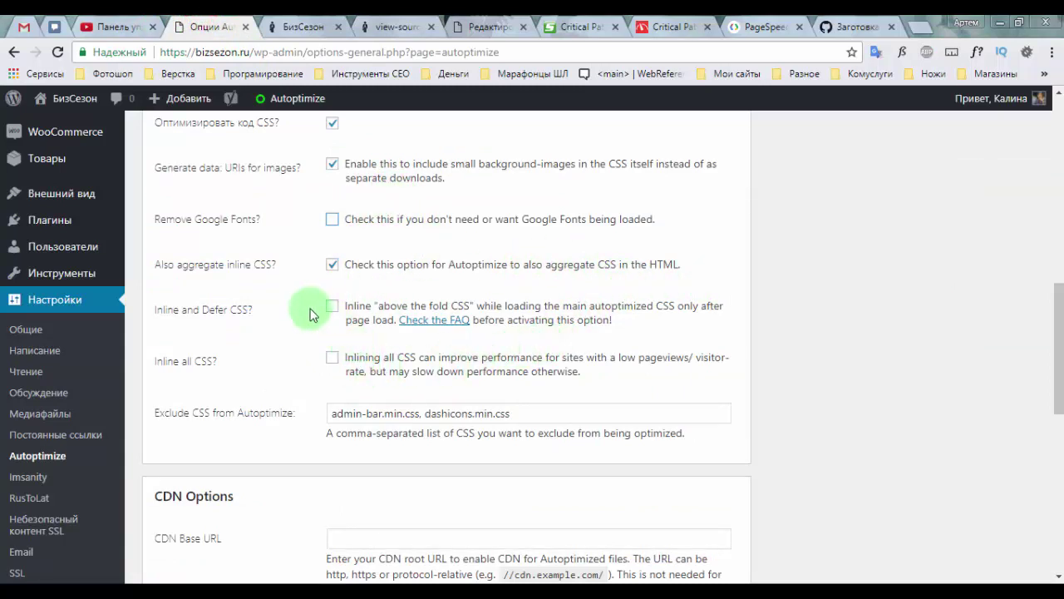
mouse_move(149, 307)
mouse_down()
mouse_move(280, 305)
mouse_move(143, 298)
mouse_move(150, 310)
mouse_up()
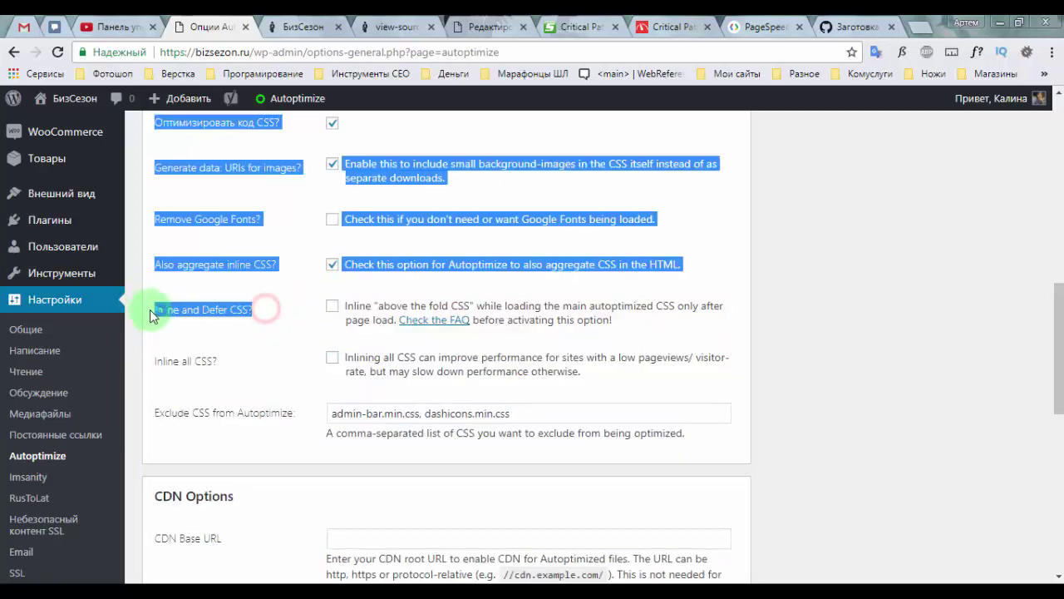
click(333, 307)
click(839, 337)
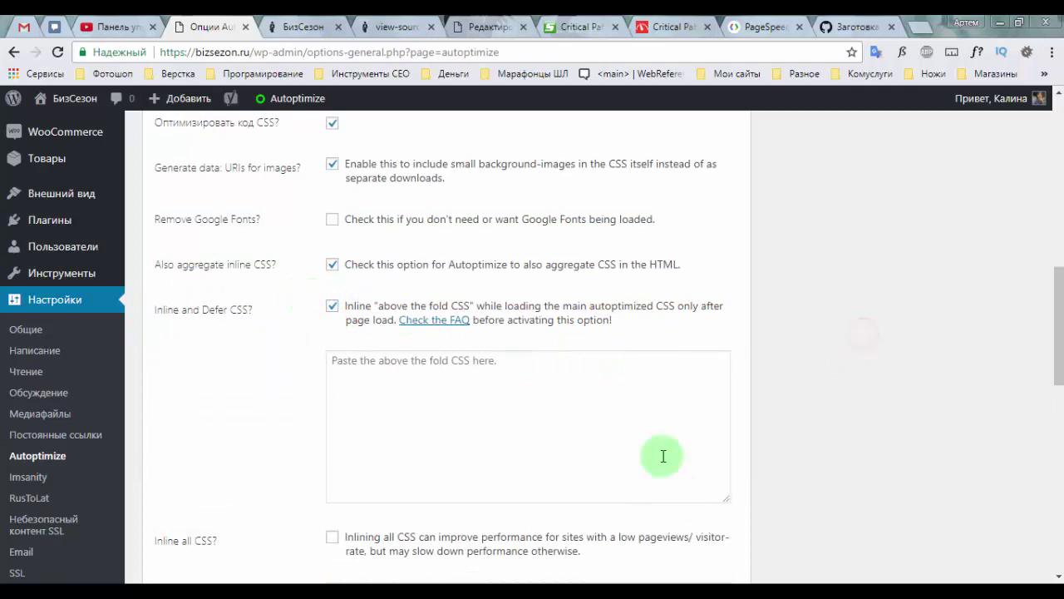
click(333, 313)
scroll(268, 375, down, 1)
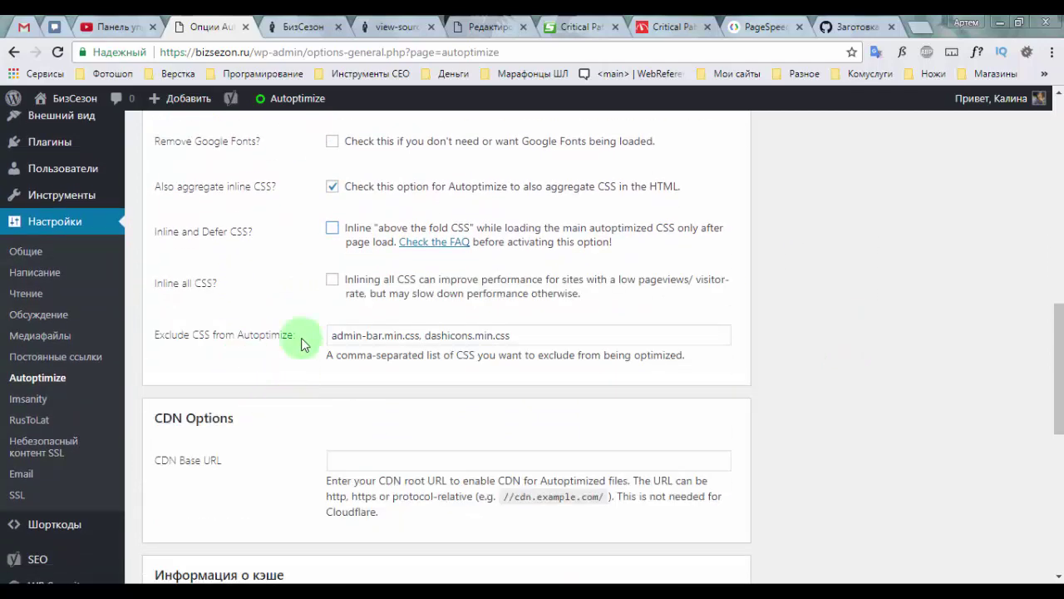
Enable Inline all CSS, save the Autoptimize settings and clear the cache.
click(333, 283)
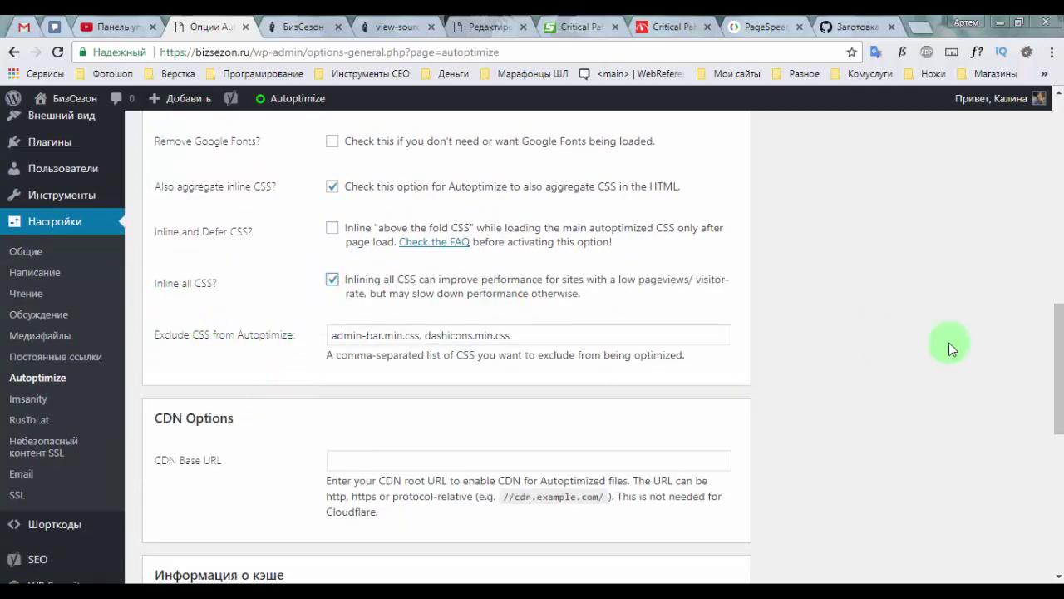
scroll(948, 350, down, 7)
click(369, 504)
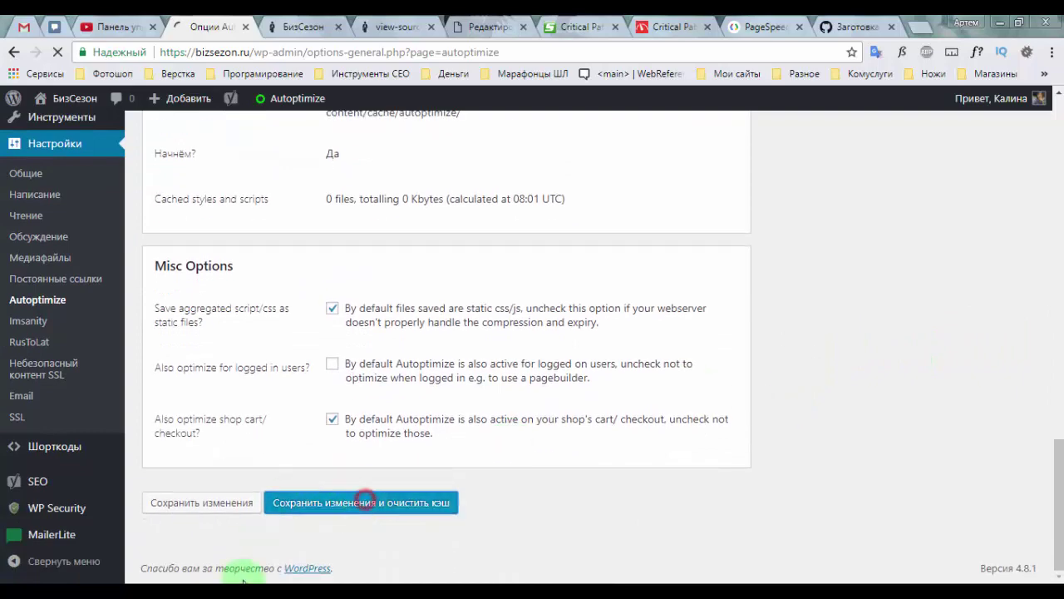
Reload the homepage source in the incognito window and examine the CSS inlined into the page.
mouse_move(214, 592)
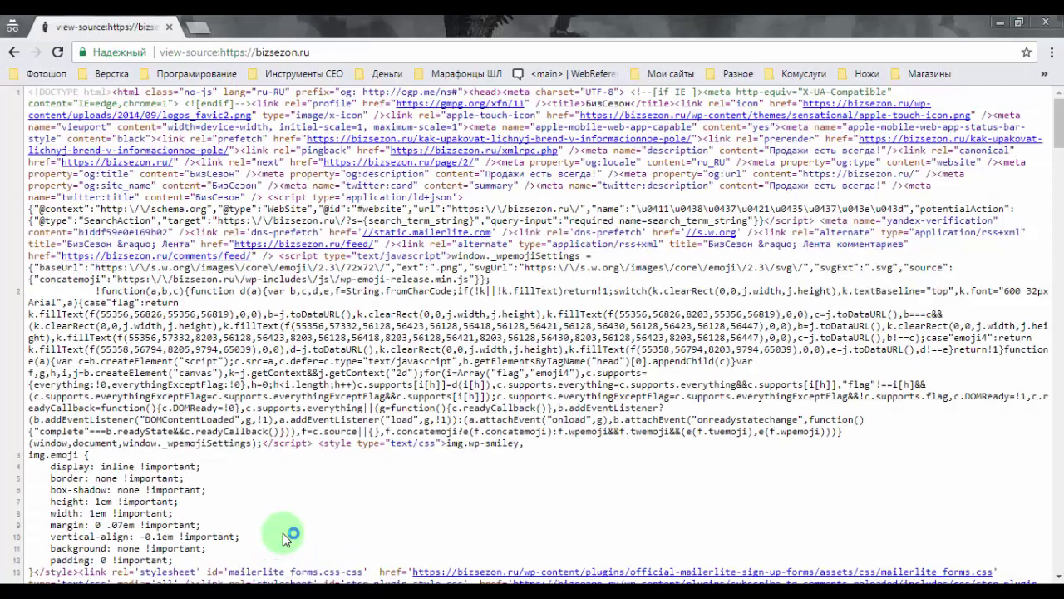
click(58, 52)
scroll(453, 212, down, 15)
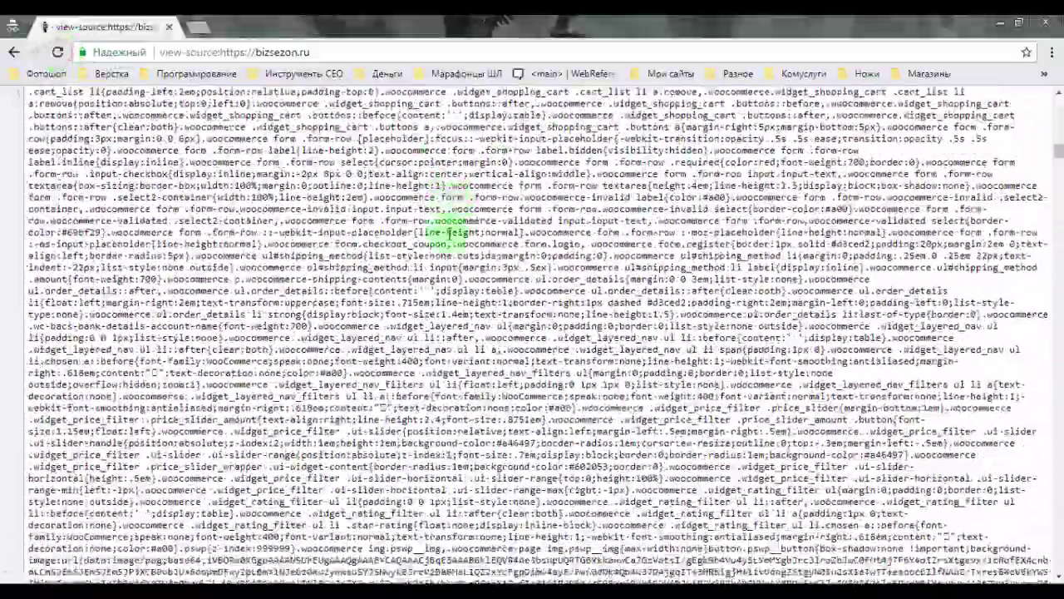
click(1058, 204)
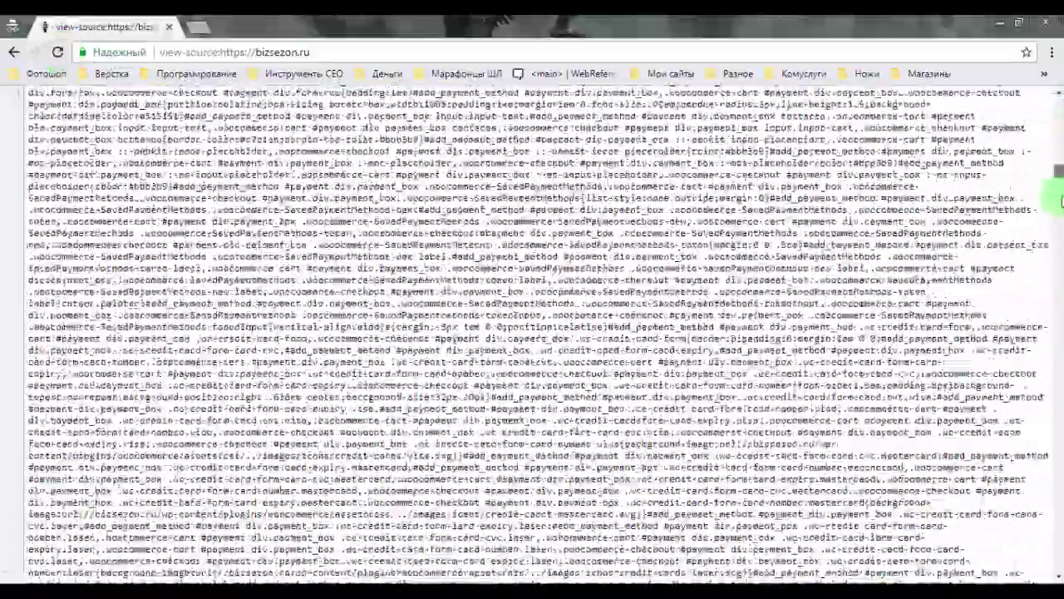
drag(1061, 202, 1052, 515)
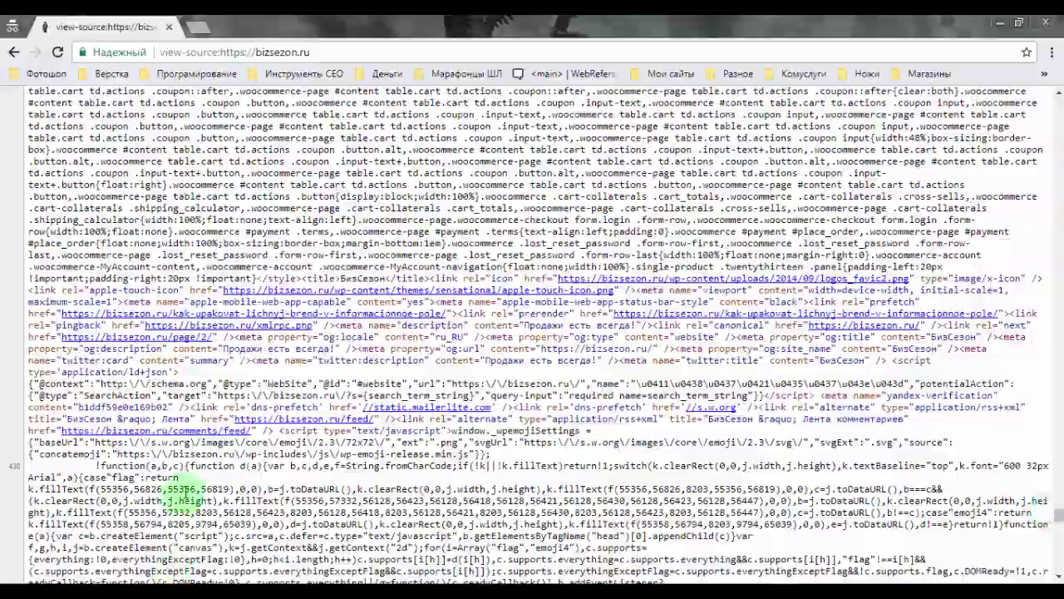
scroll(177, 495, down, 3)
scroll(235, 217, up, 15)
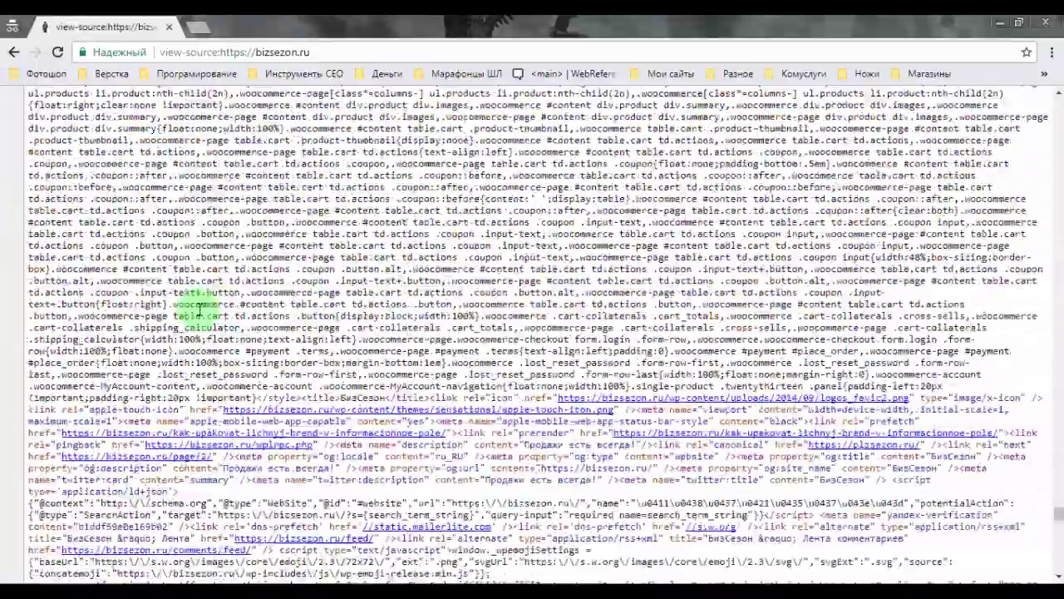
scroll(420, 374, up, 20)
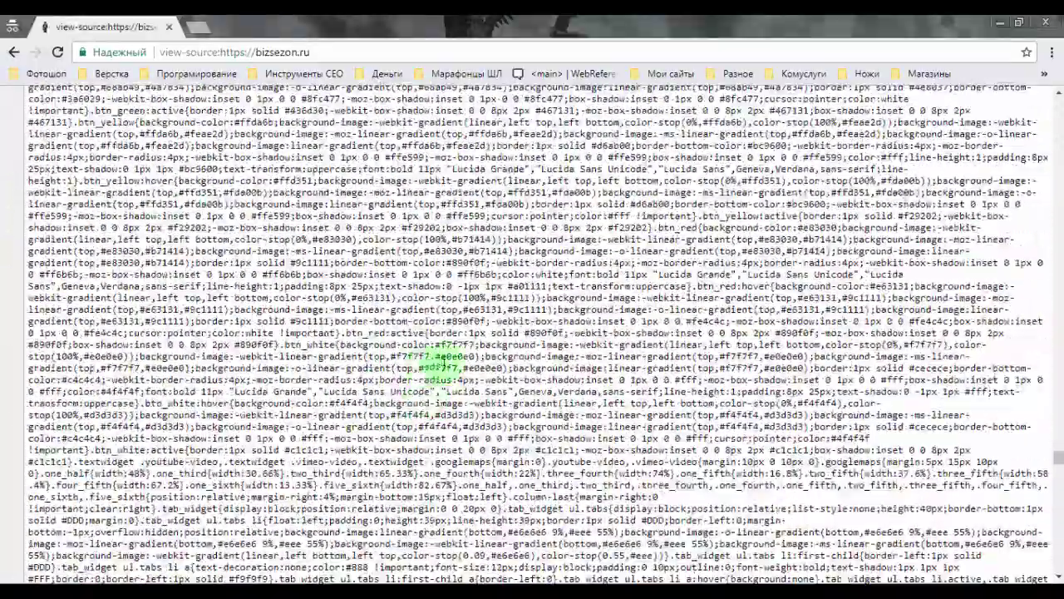
Examine how background images are embedded in the inlined CSS, selecting the start of the .social-flickr data:image/png code.
scroll(449, 340, up, 6)
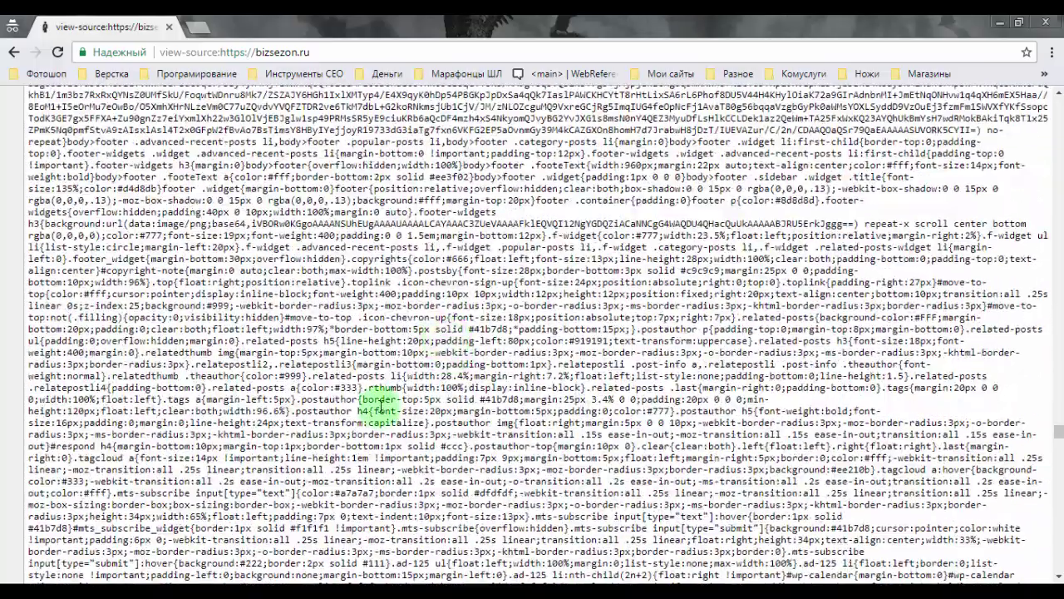
scroll(470, 339, up, 3)
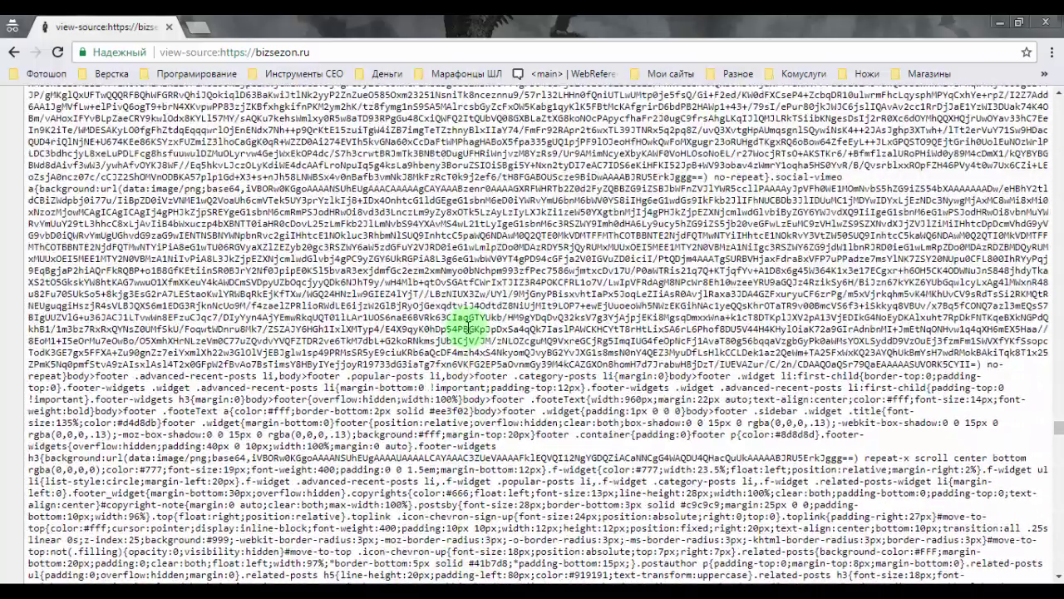
scroll(353, 249, up, 3)
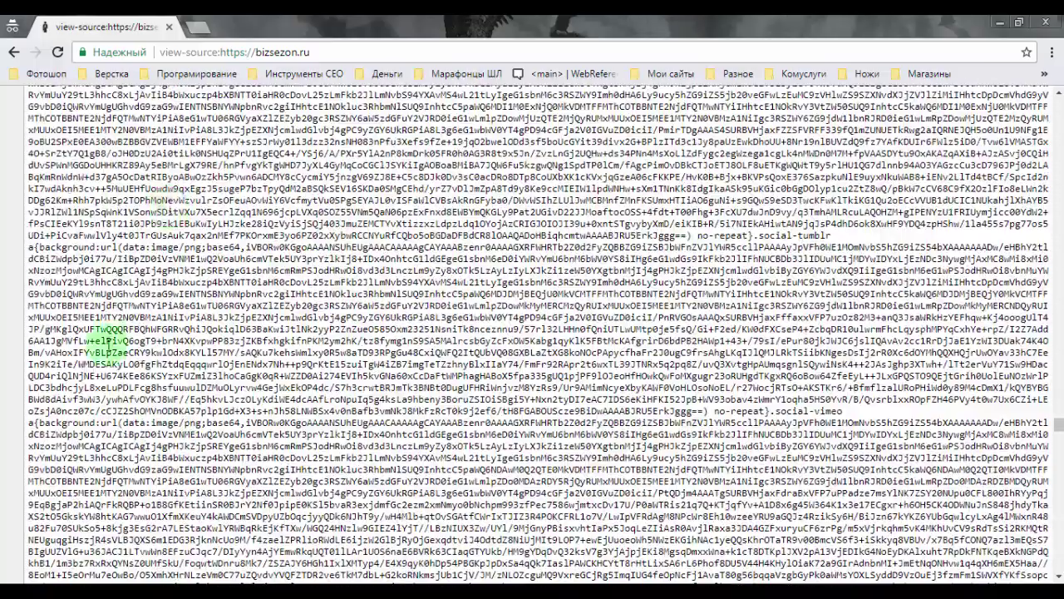
scroll(744, 238, up, 3)
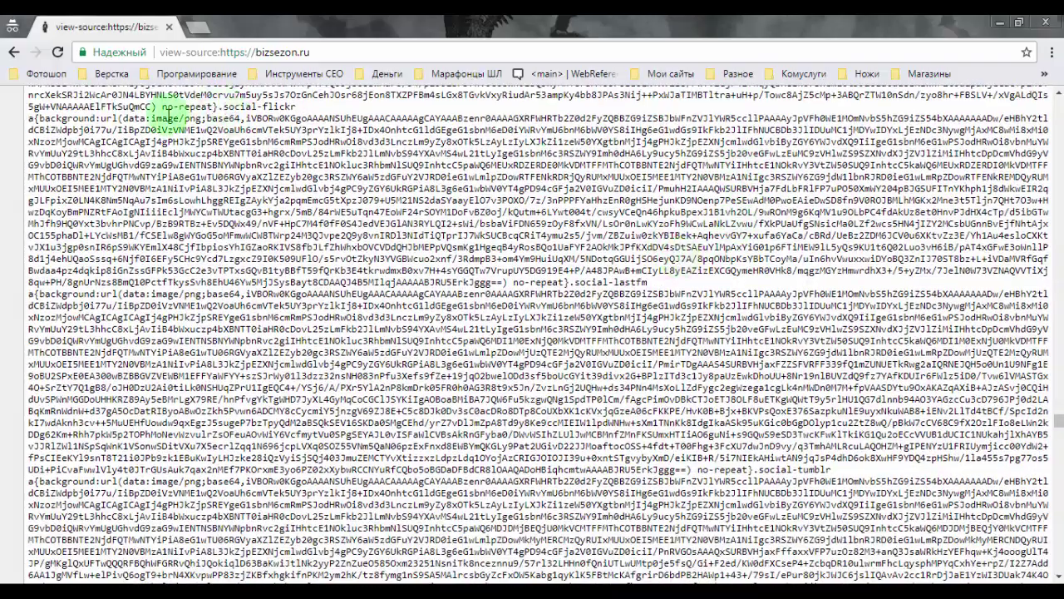
drag(127, 117, 391, 117)
mouse_move(167, 582)
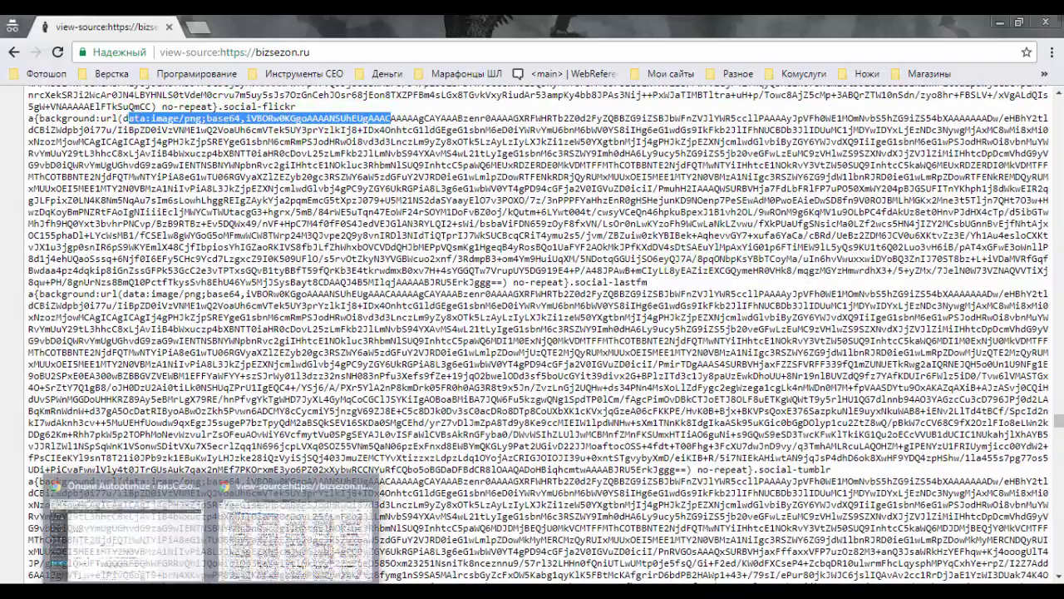
Compare the CSS options in the Autoptimize settings with the inlined CSS in the incognito homepage source.
click(164, 557)
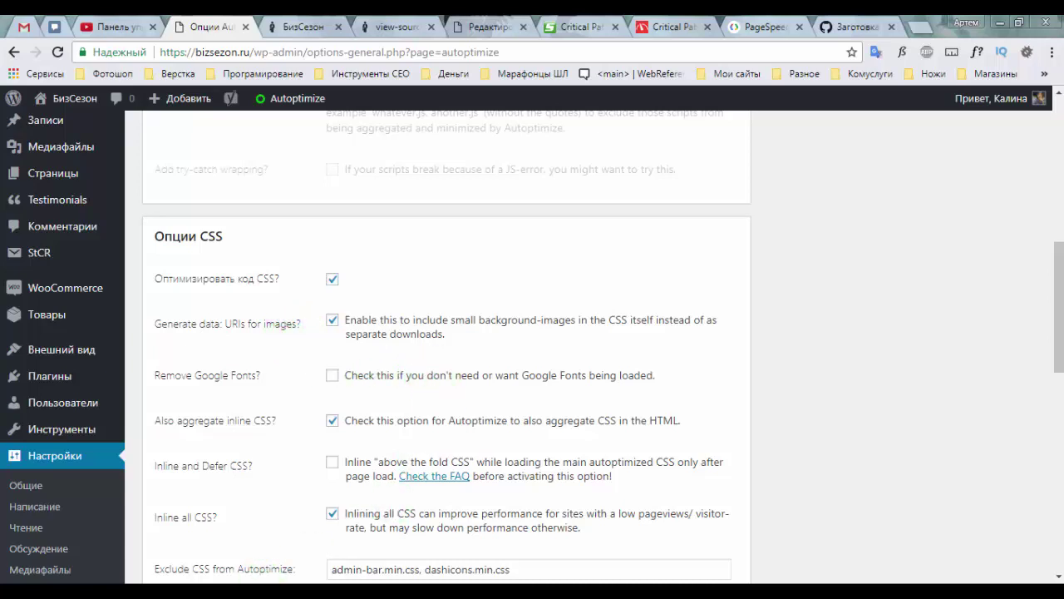
click(297, 523)
scroll(381, 408, down, 10)
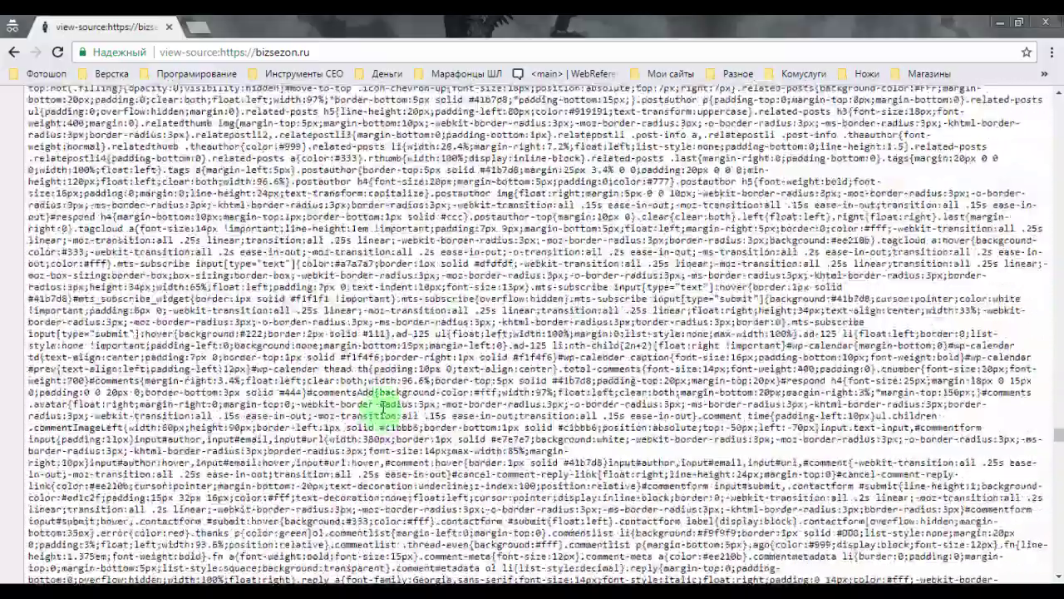
scroll(380, 407, down, 5)
mouse_move(224, 570)
click(171, 542)
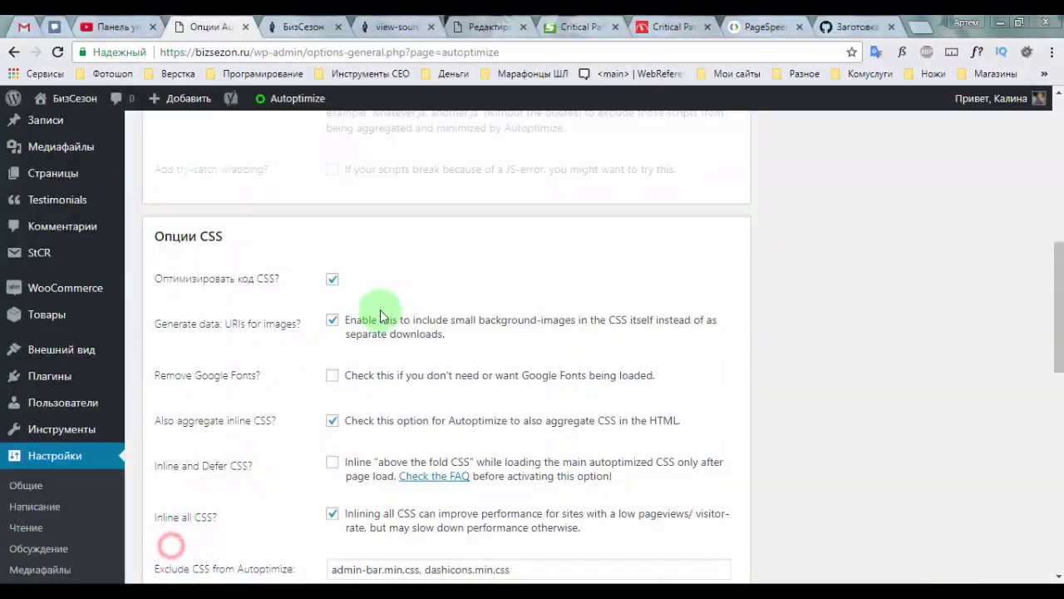
scroll(399, 353, down, 2)
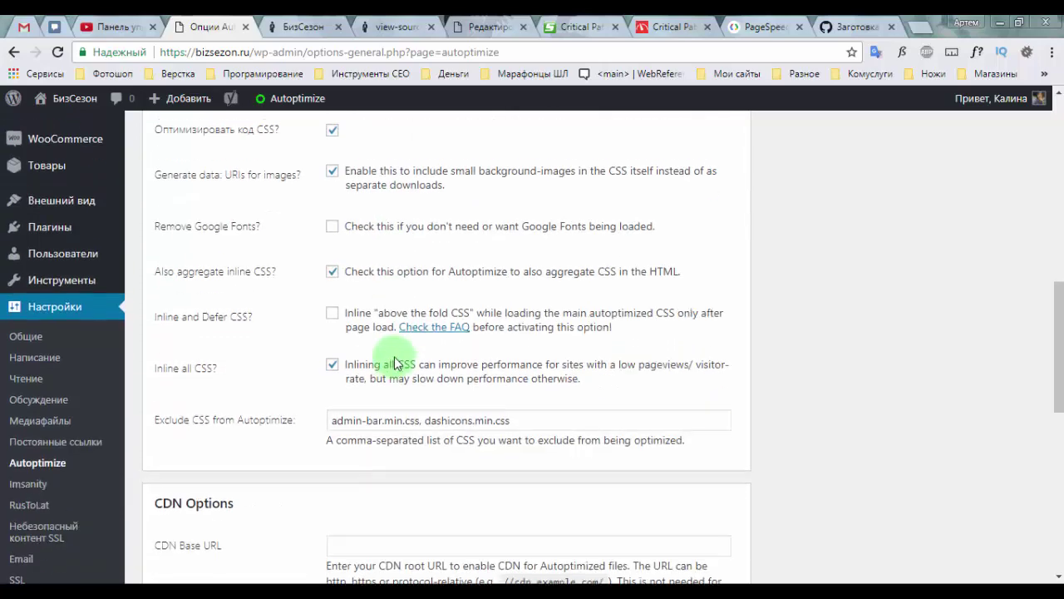
Look over the Critical Path CSS Generator on snapbuilder.com, including its URL, full CSS and critical path CSS fields.
click(581, 27)
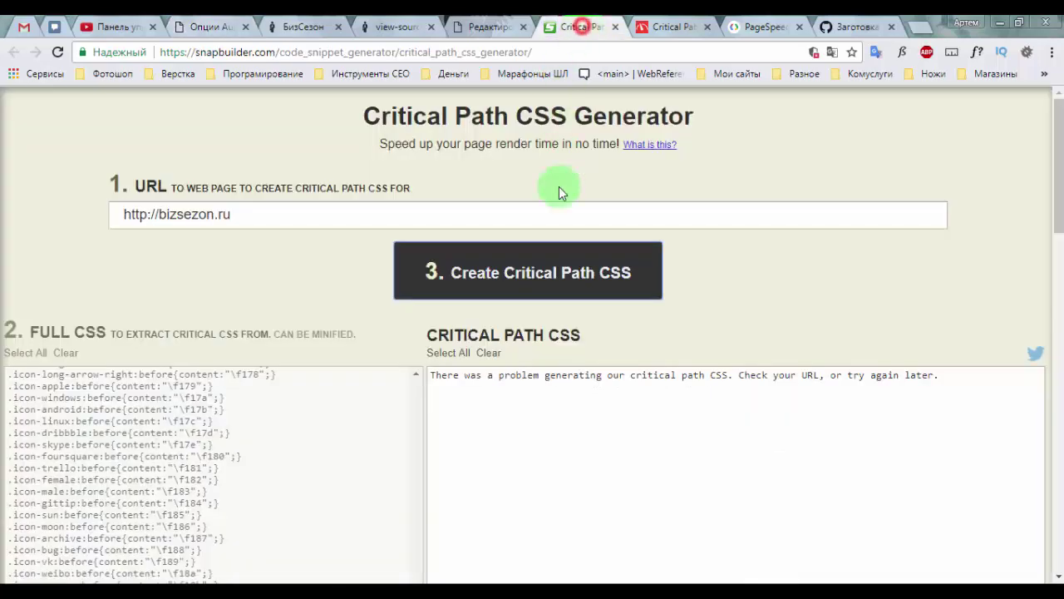
scroll(315, 243, down, 4)
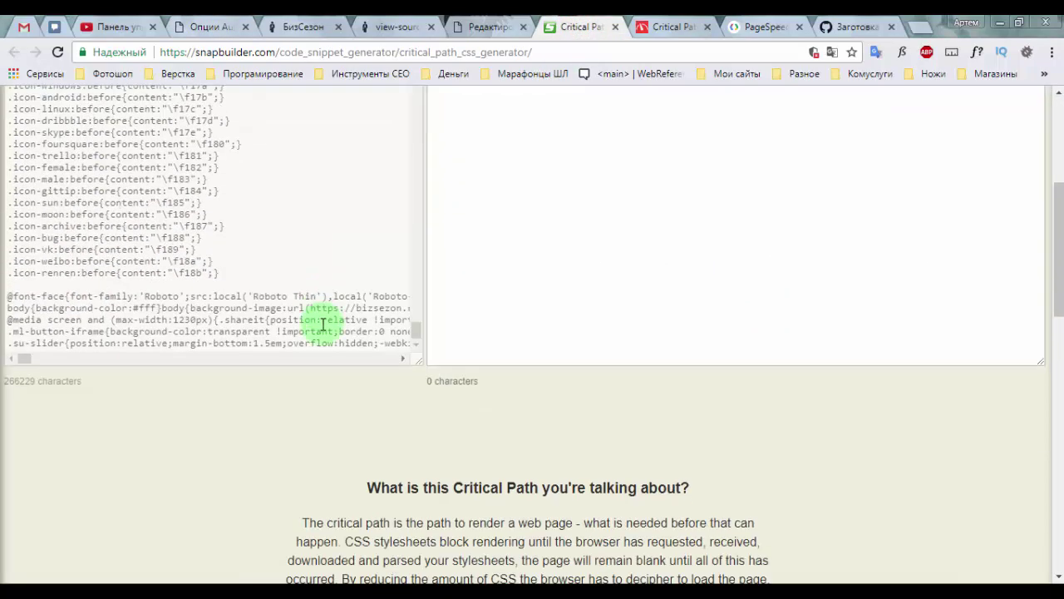
scroll(373, 346, up, 10)
scroll(736, 434, up, 4)
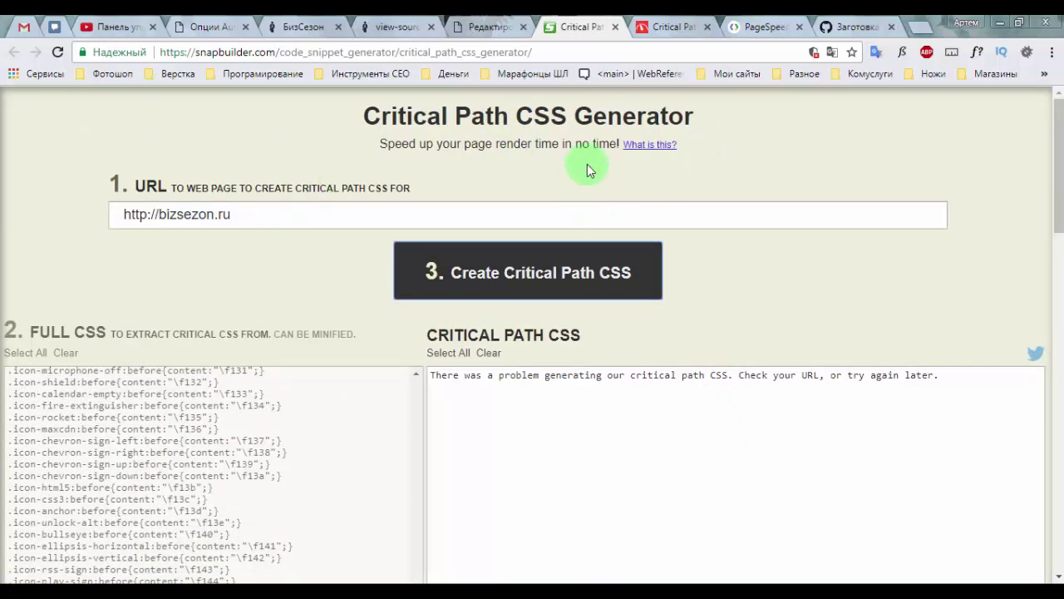
Disable Inline all CSS in the Autoptimize settings, save the changes and clear the cache.
click(189, 30)
click(348, 363)
click(337, 359)
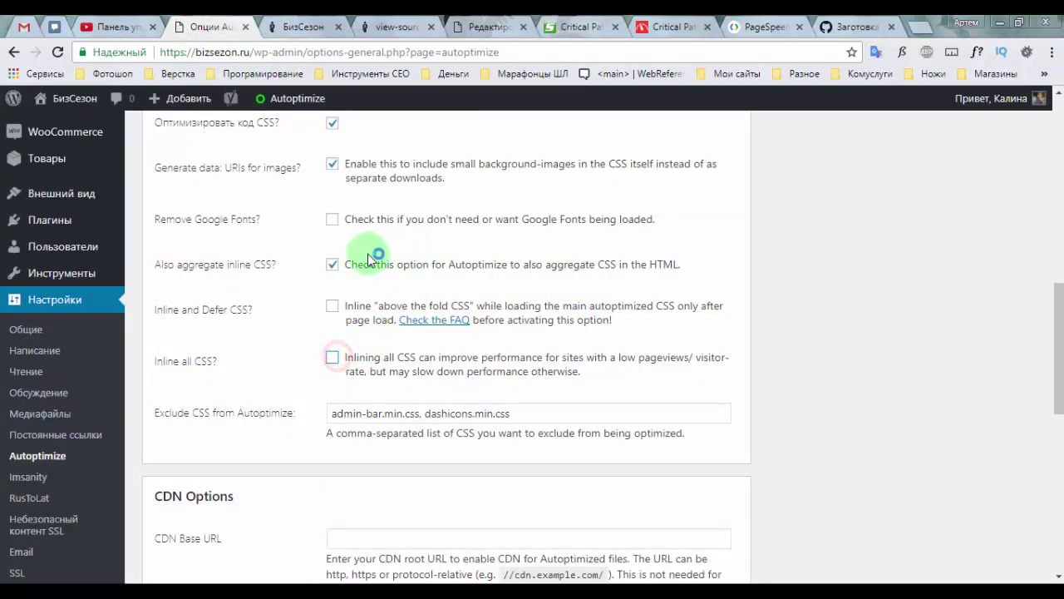
scroll(347, 535, down, 10)
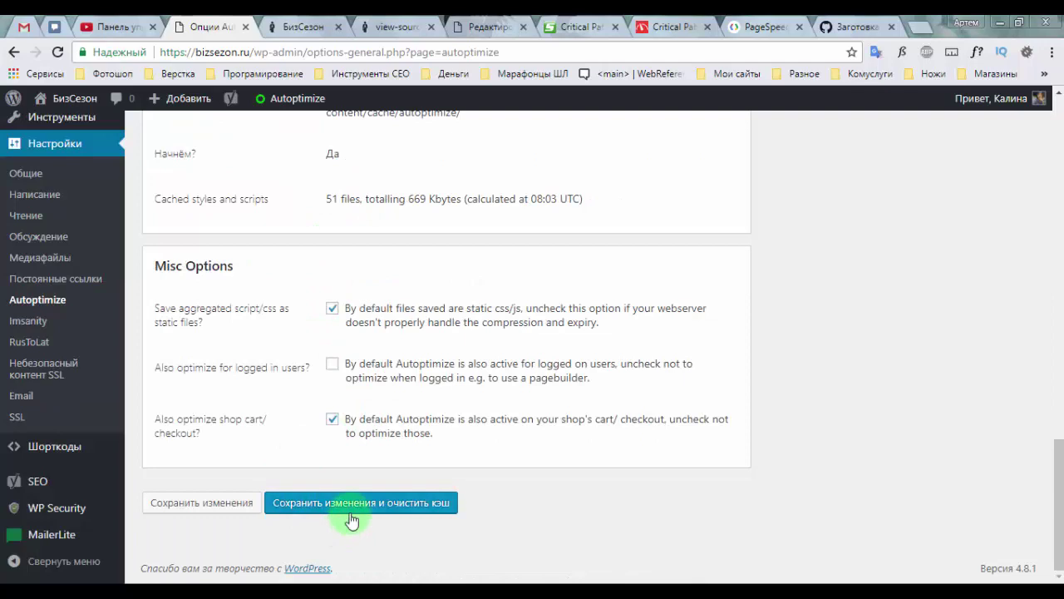
Examine the updated homepage source in the incognito window from the end up to the stylesheet links in the head.
key(alt+Tab)
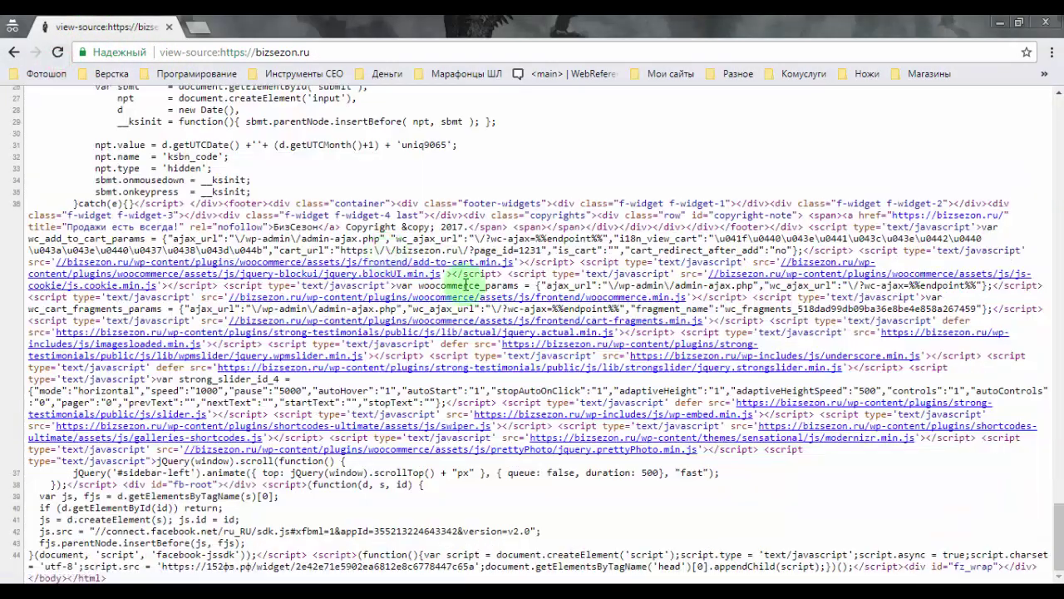
scroll(689, 308, up, 5)
scroll(683, 311, up, 15)
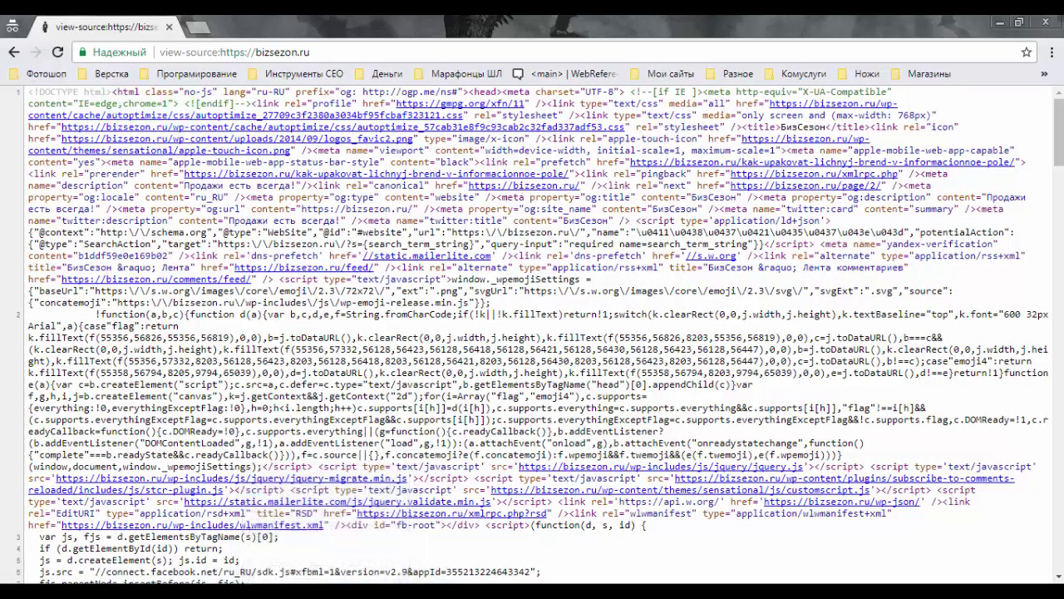
click(150, 528)
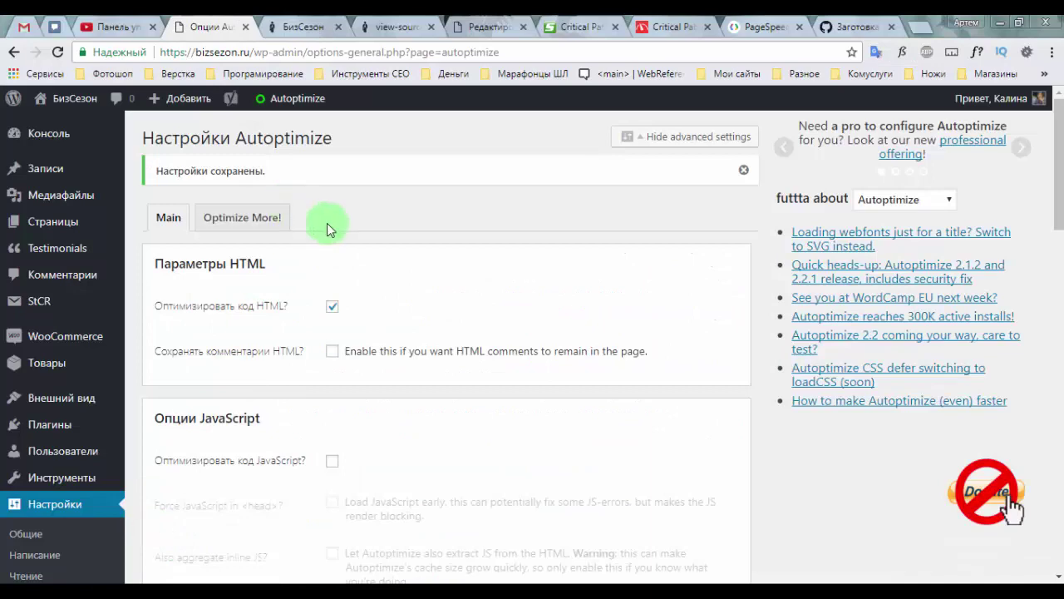
click(672, 28)
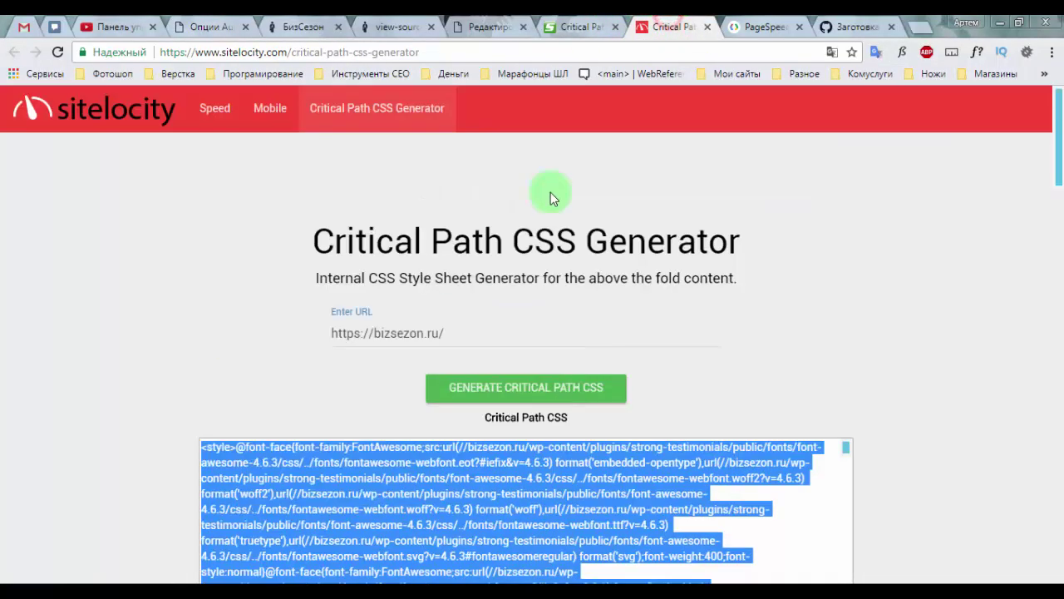
click(207, 172)
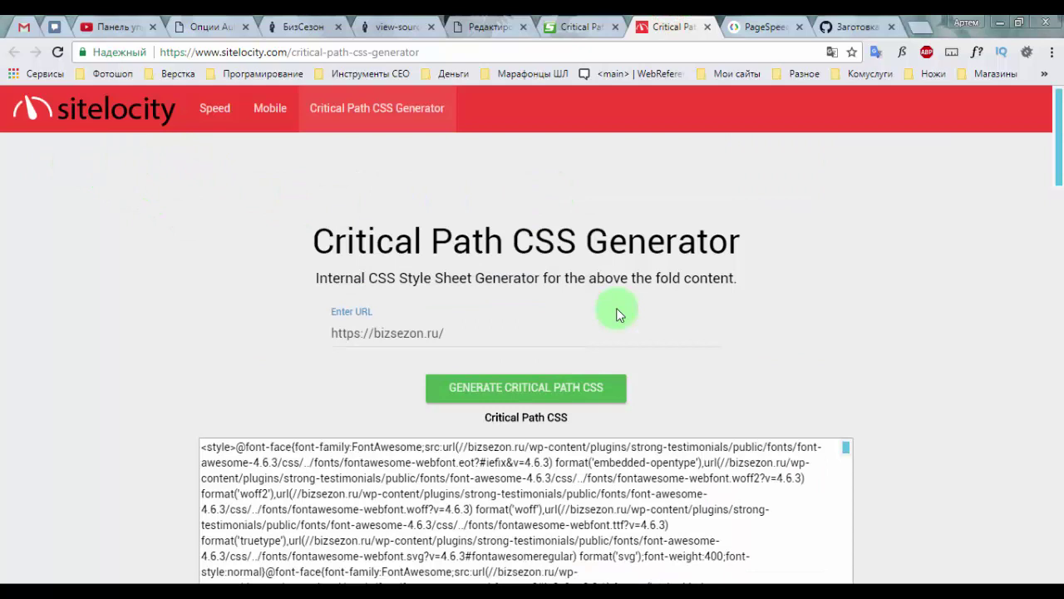
click(534, 396)
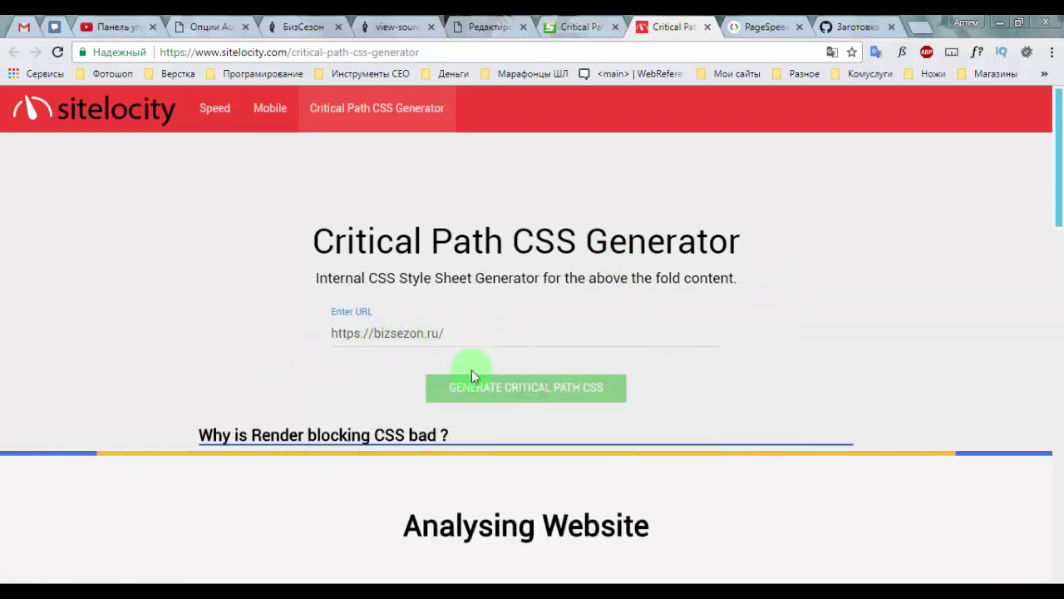
mouse_move(257, 580)
click(309, 527)
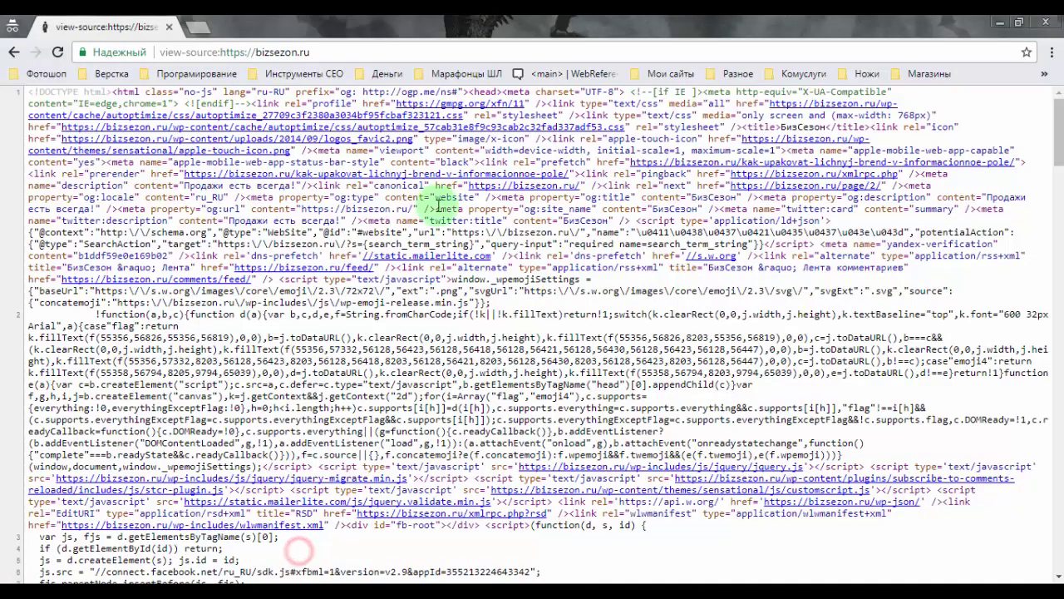
key(alt+Tab)
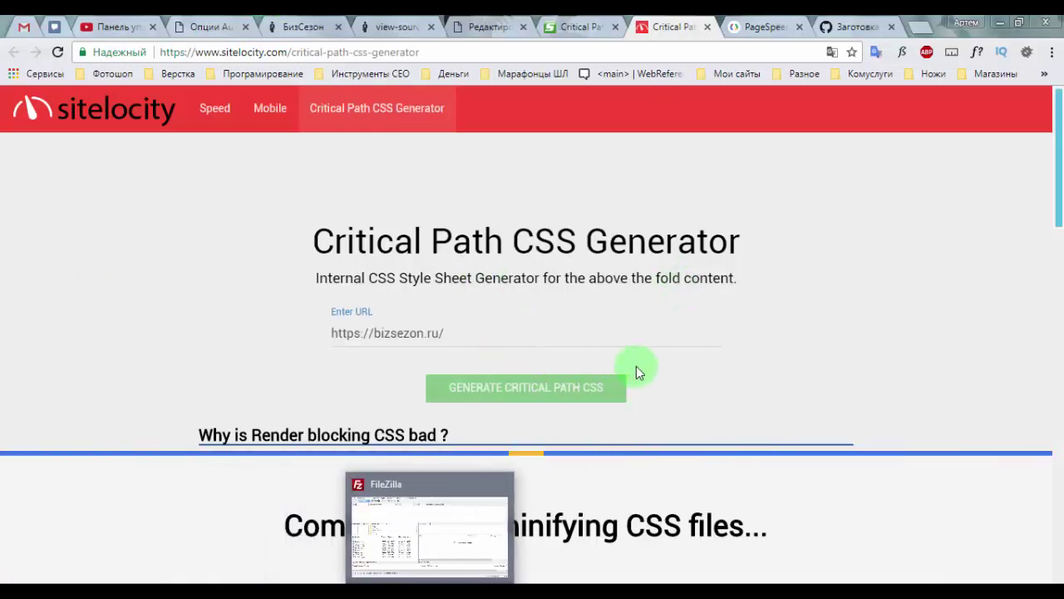
click(880, 321)
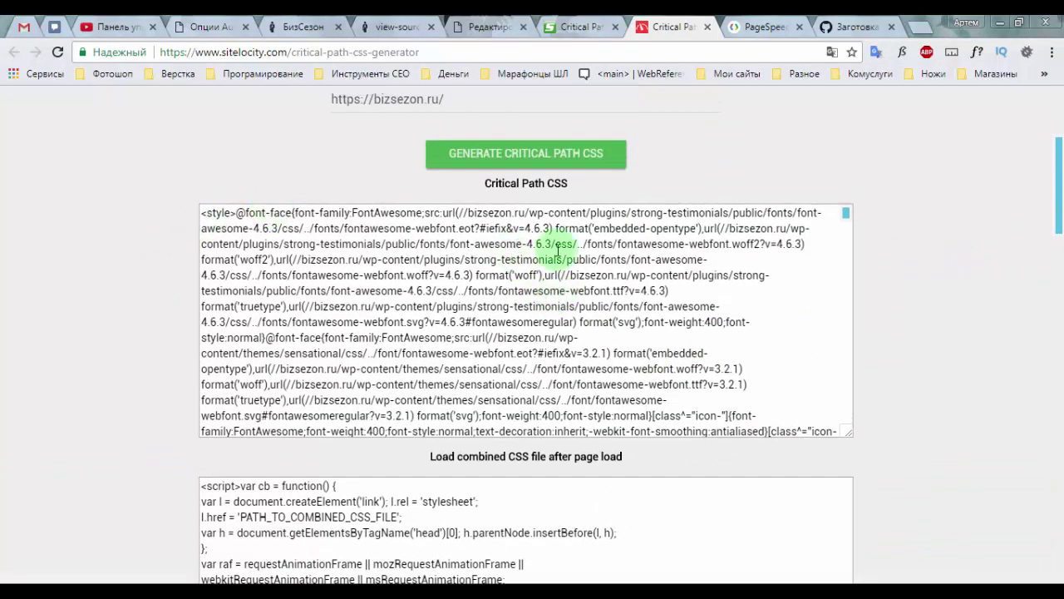
Copy all of the generated Critical Path CSS code.
drag(850, 238, 881, 208)
click(472, 281)
key(ctrl+a)
right_click(472, 281)
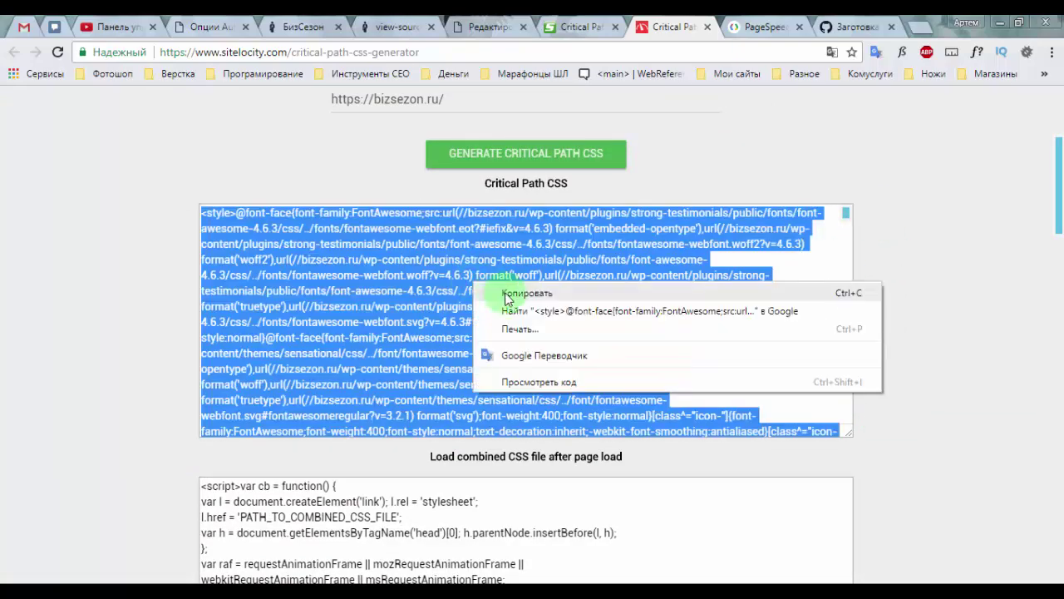
click(516, 292)
Enable Inline and Defer CSS in the Autoptimize settings and paste the copied critical CSS as the above the fold CSS.
click(208, 27)
scroll(395, 420, down, 7)
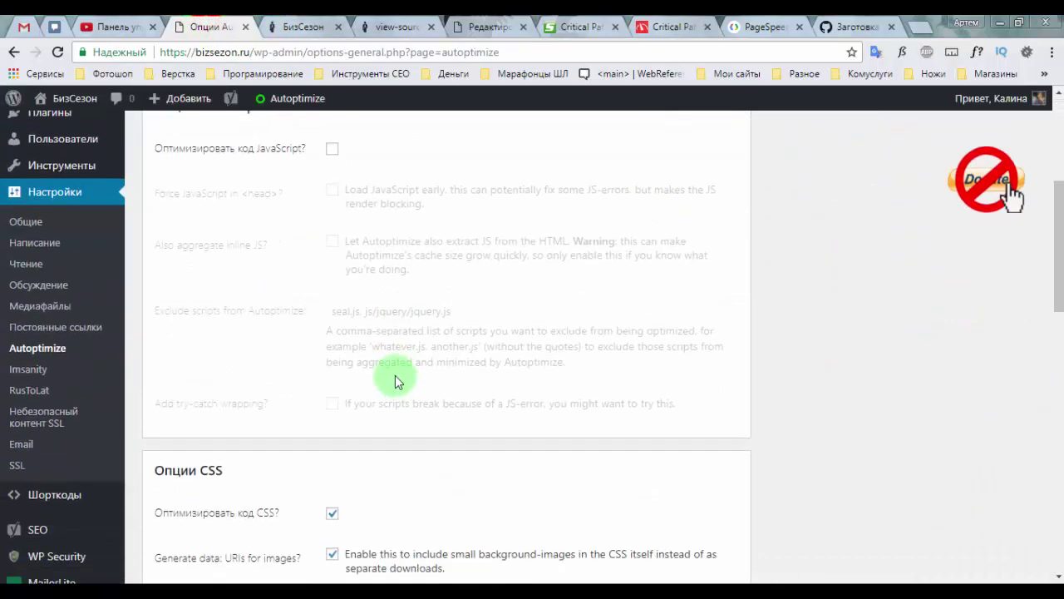
click(332, 384)
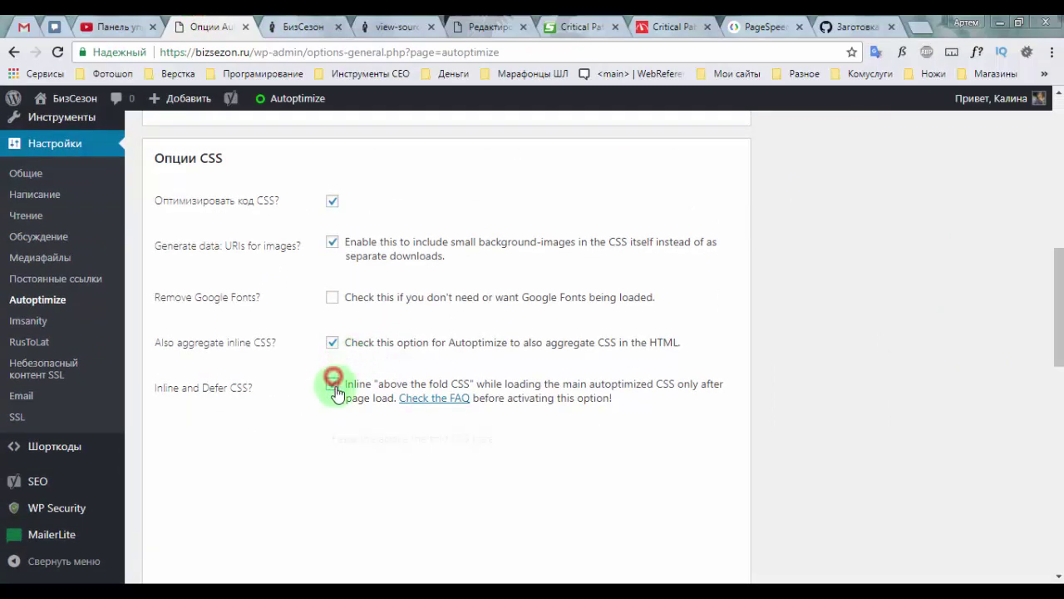
scroll(400, 388, down, 2)
right_click(371, 293)
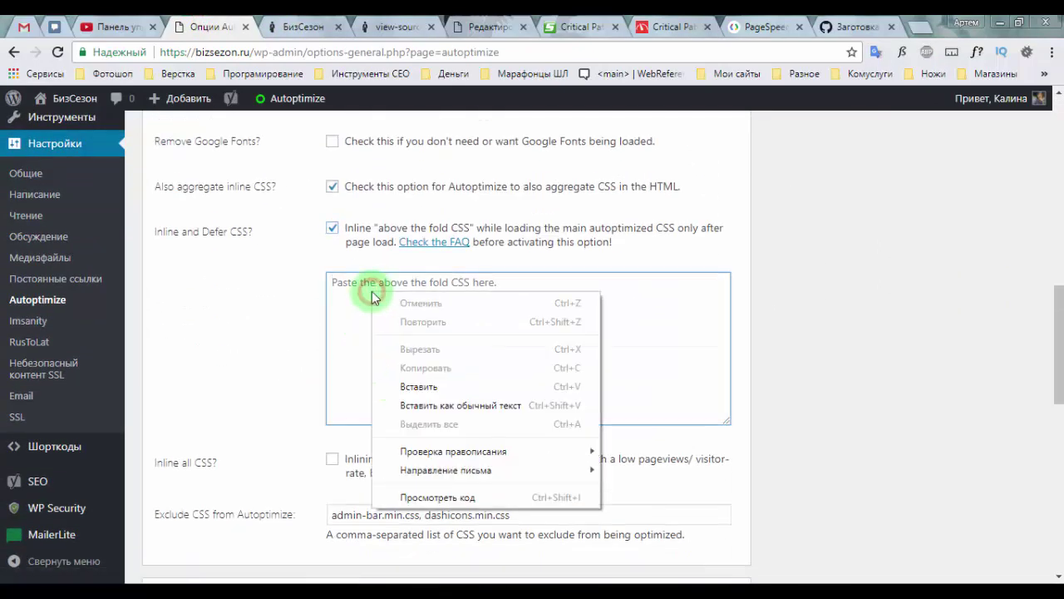
click(418, 387)
Remove the closing </style> tag from the pasted CSS, then save the changes and clear the cache.
drag(569, 415, 525, 415)
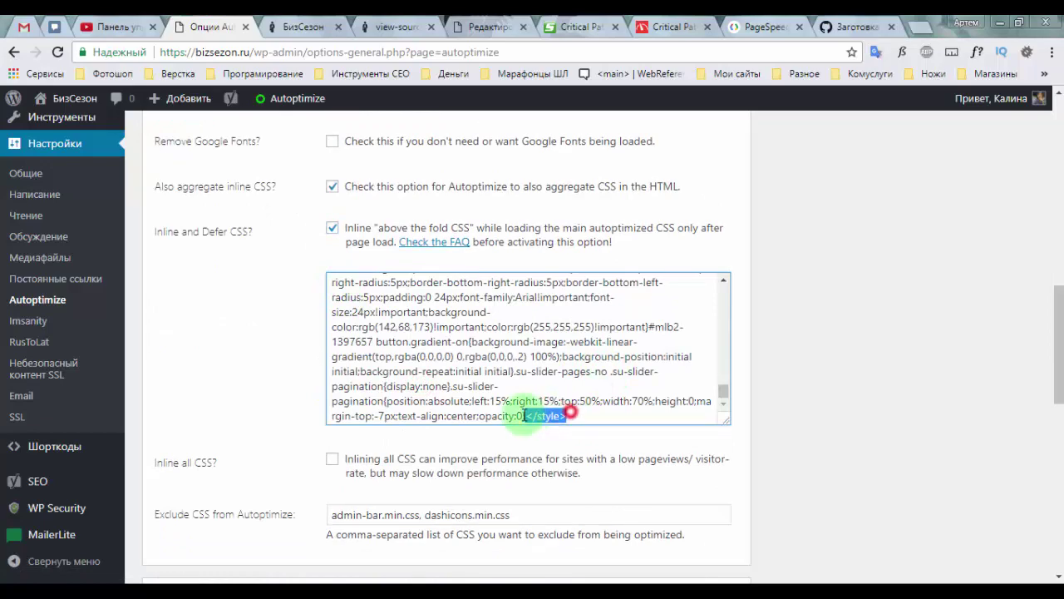
key(Delete)
scroll(499, 375, down, 6)
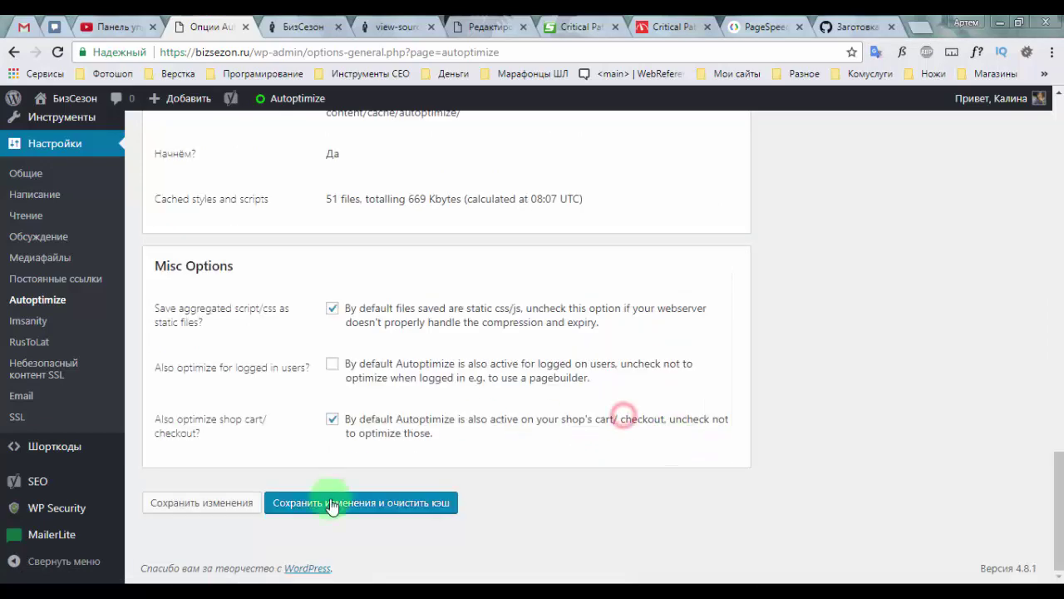
click(337, 504)
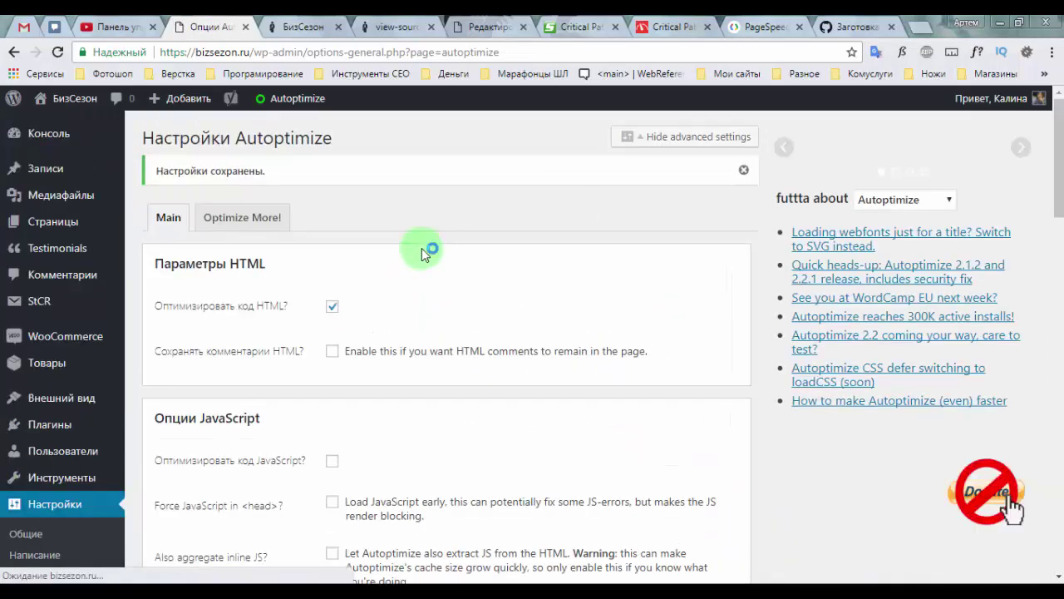
Review the existing desktop PageSpeed Insights report for bizsezon.ru, including its lists of render-blocking JavaScript and CSS.
click(757, 27)
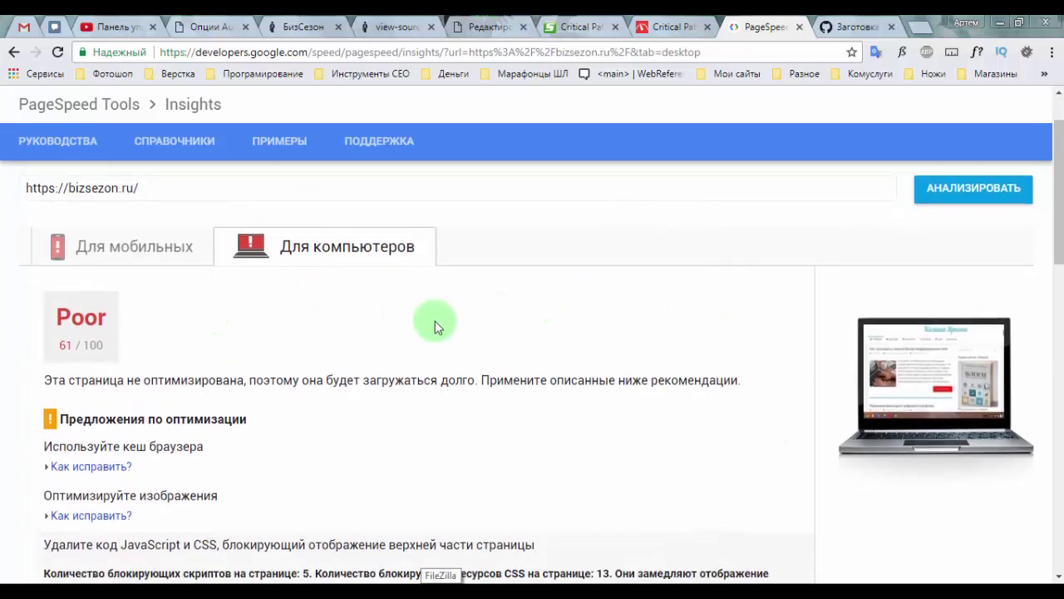
scroll(459, 294, down, 5)
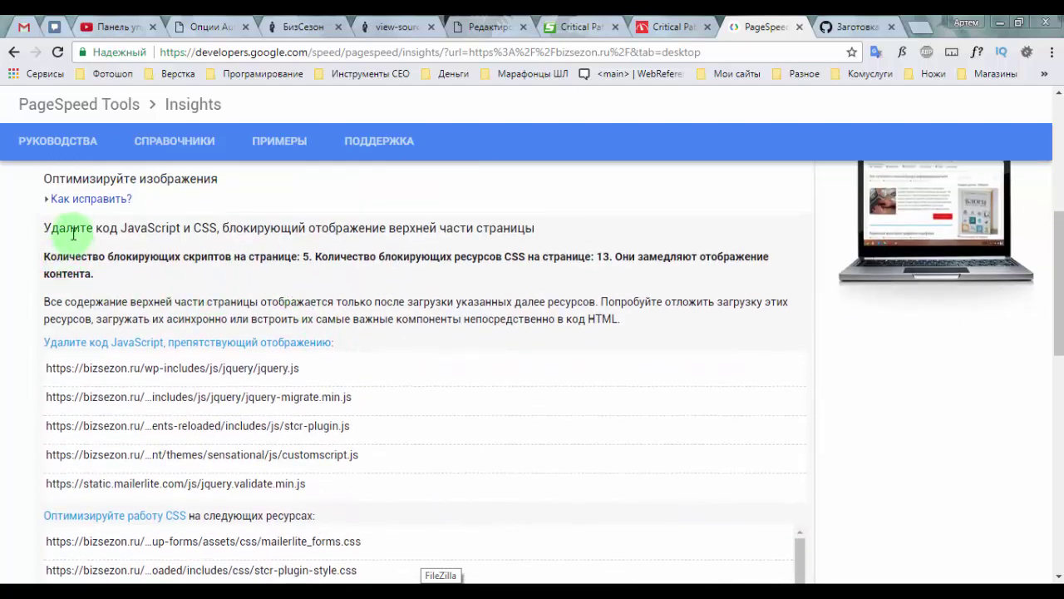
scroll(340, 275, up, 2)
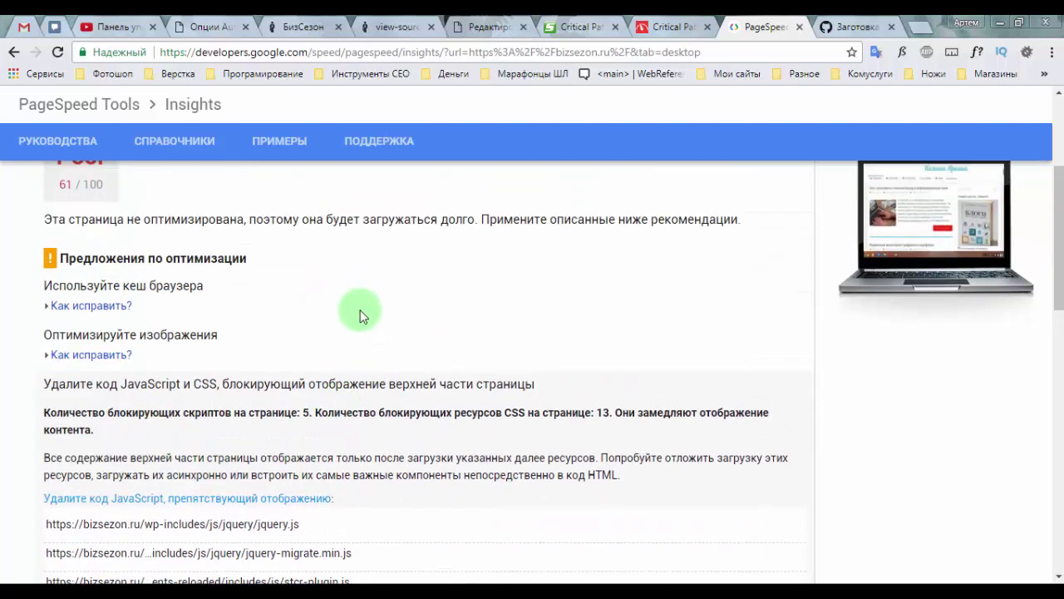
scroll(341, 283, down, 4)
scroll(333, 399, down, 2)
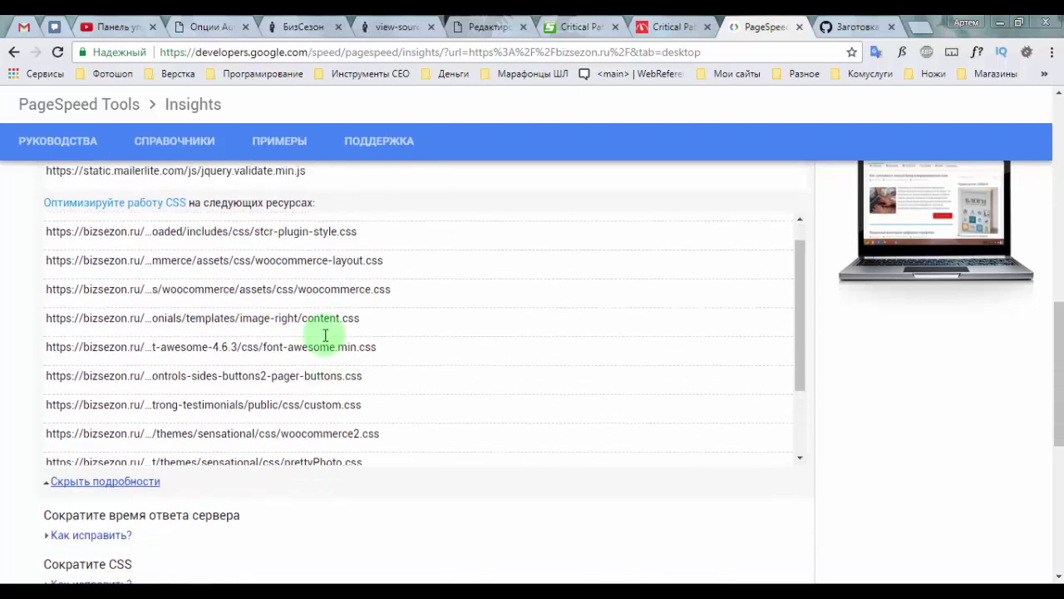
scroll(332, 382, up, 4)
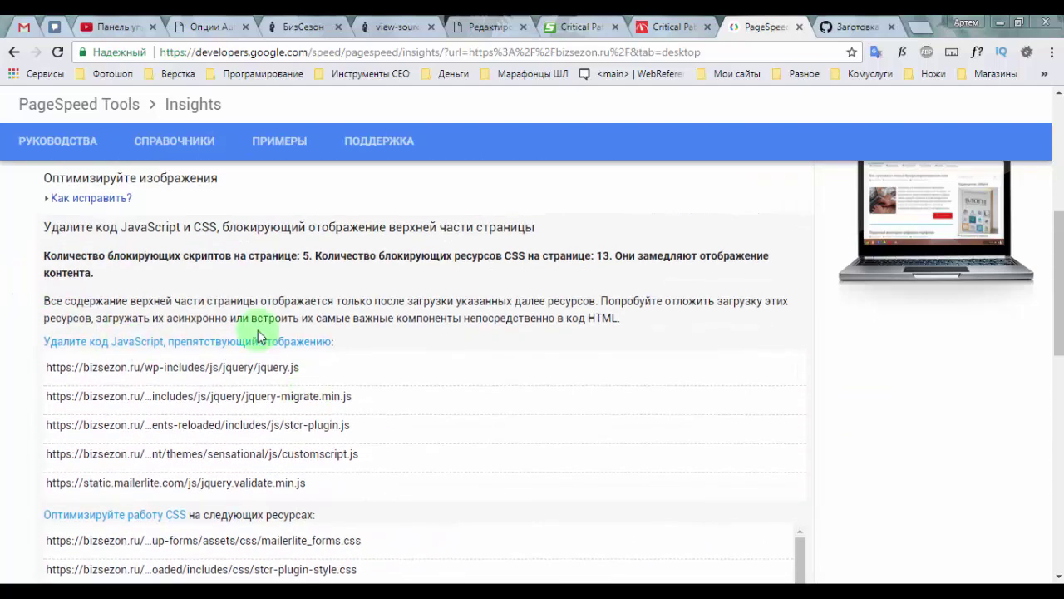
scroll(370, 400, down, 1)
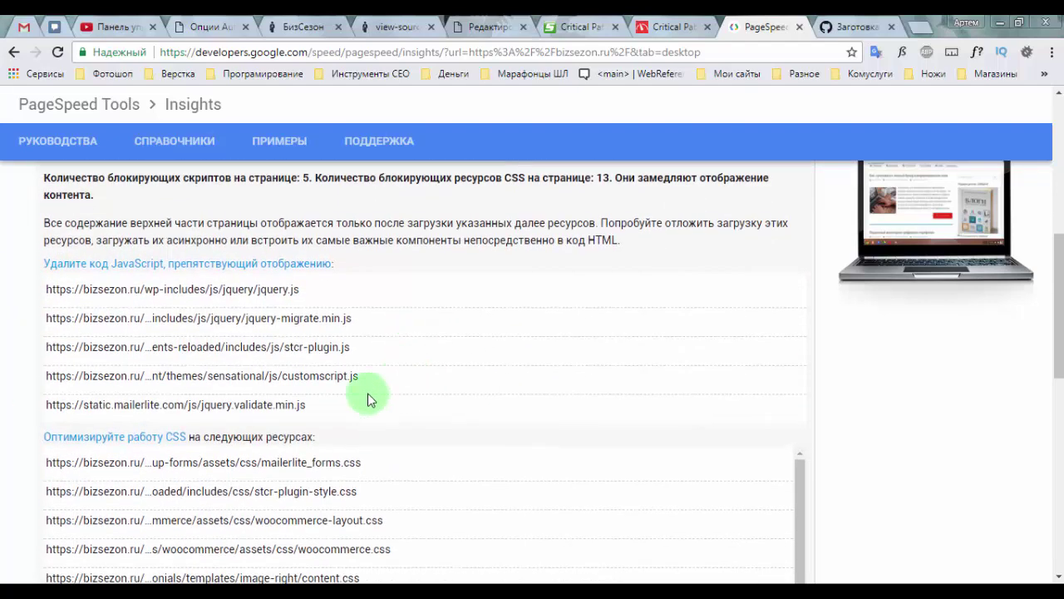
scroll(832, 337, up, 4)
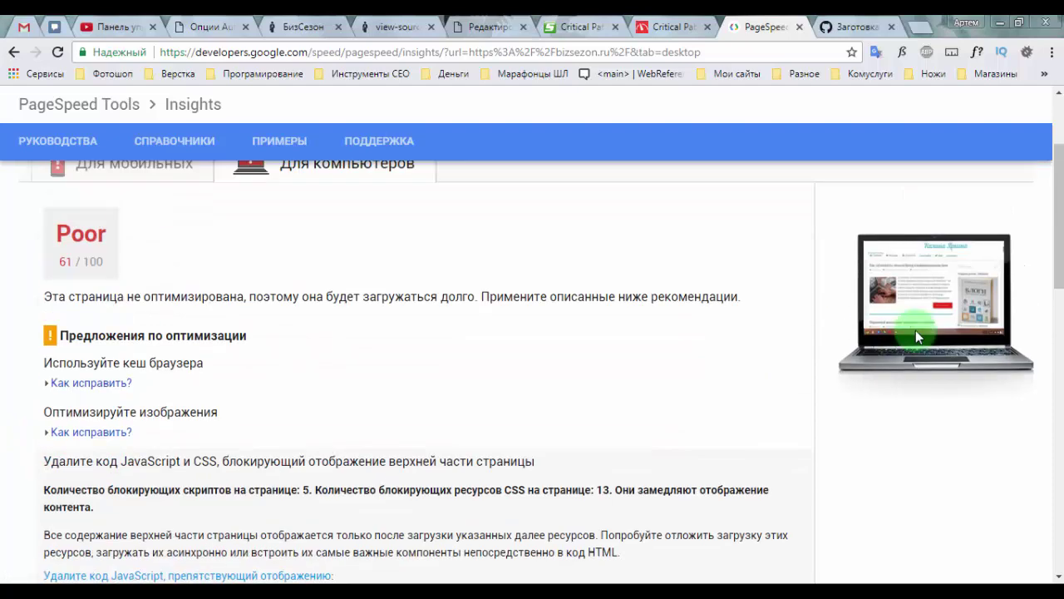
scroll(915, 330, up, 2)
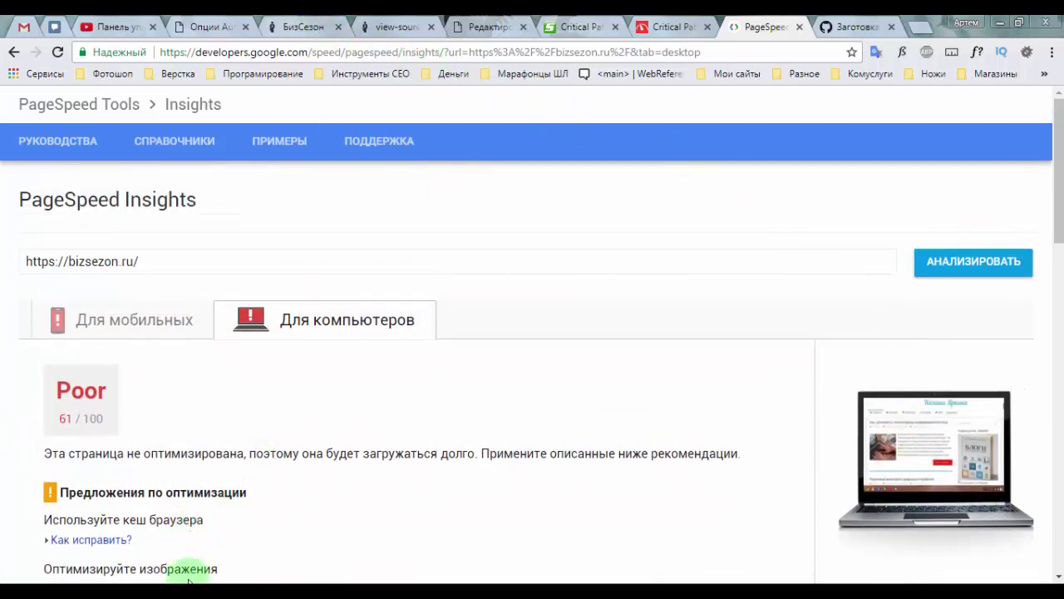
Reload the homepage source in the incognito window and examine the inlined critical CSS and the preload stylesheet links after it.
click(150, 592)
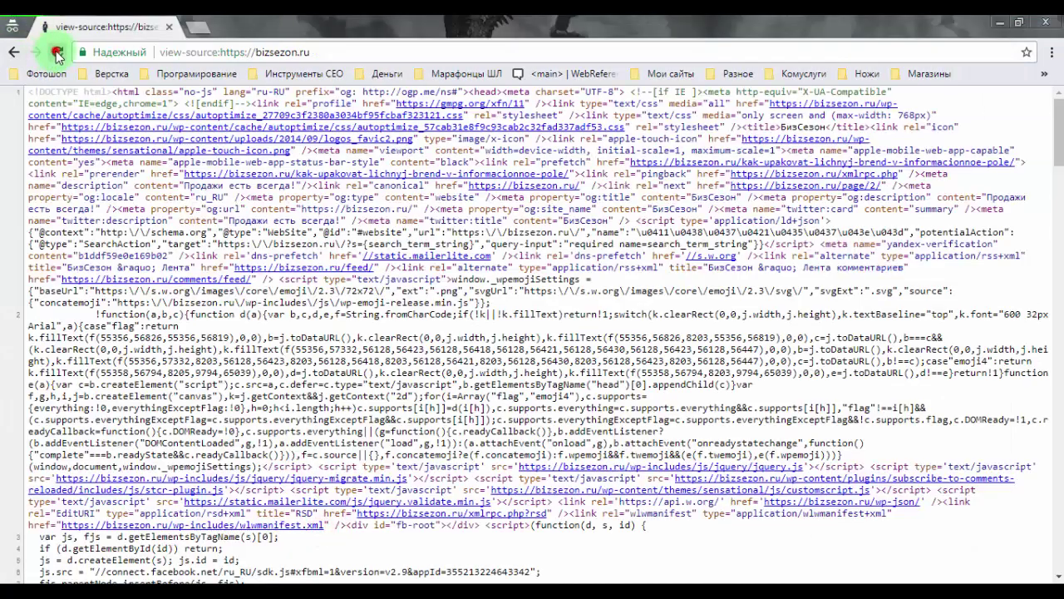
click(57, 52)
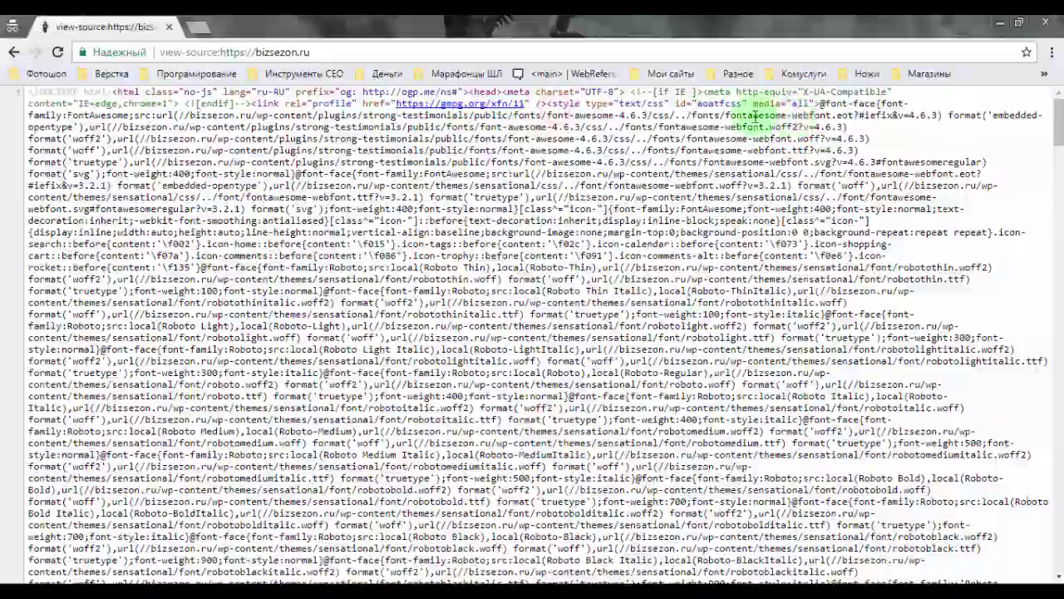
scroll(736, 148, down, 15)
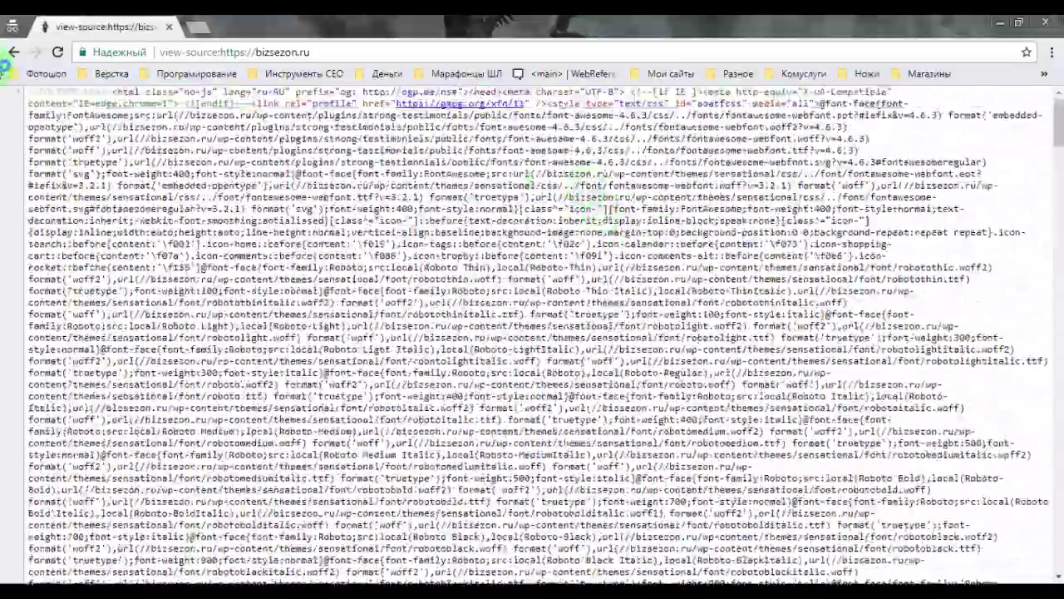
scroll(432, 221, down, 15)
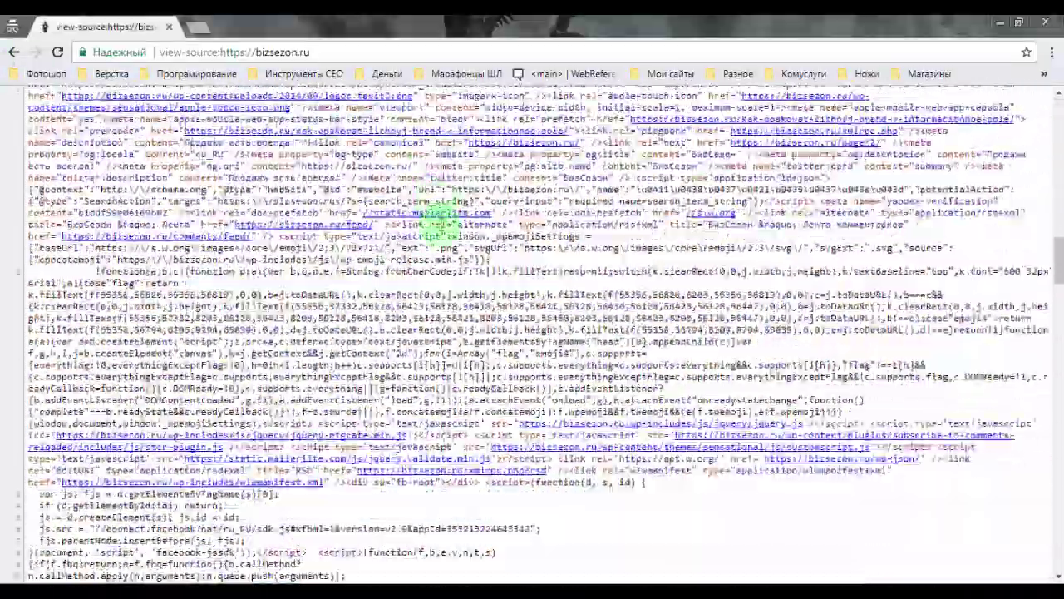
scroll(743, 226, up, 1)
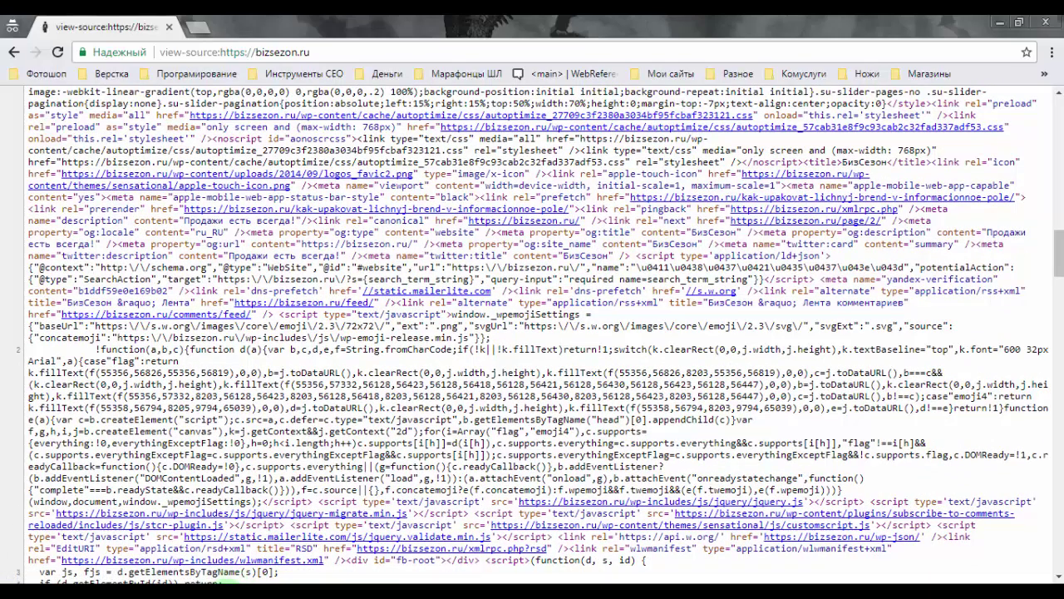
click(151, 528)
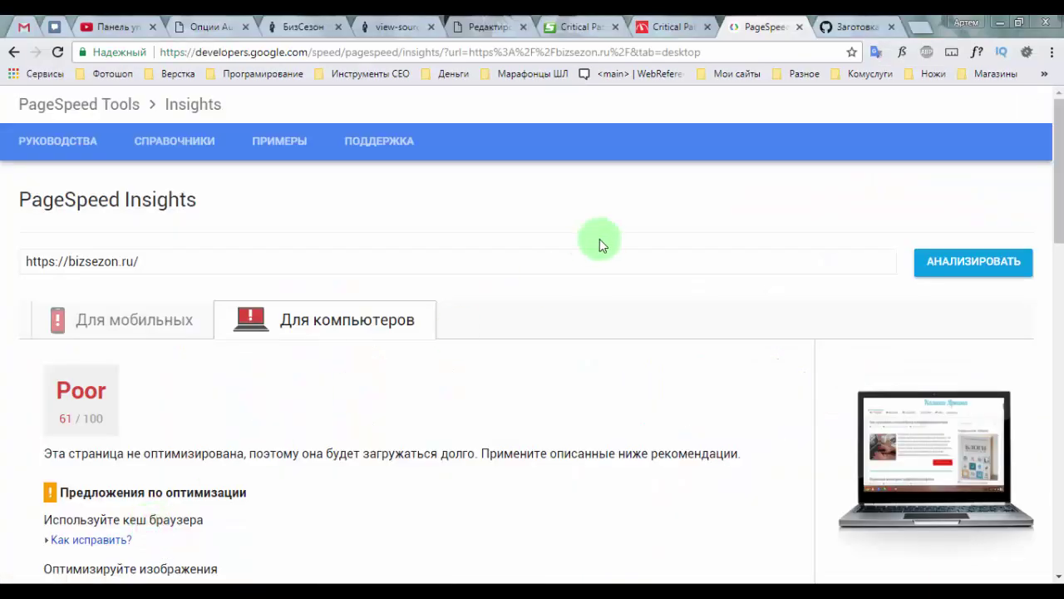
scroll(136, 328, down, 6)
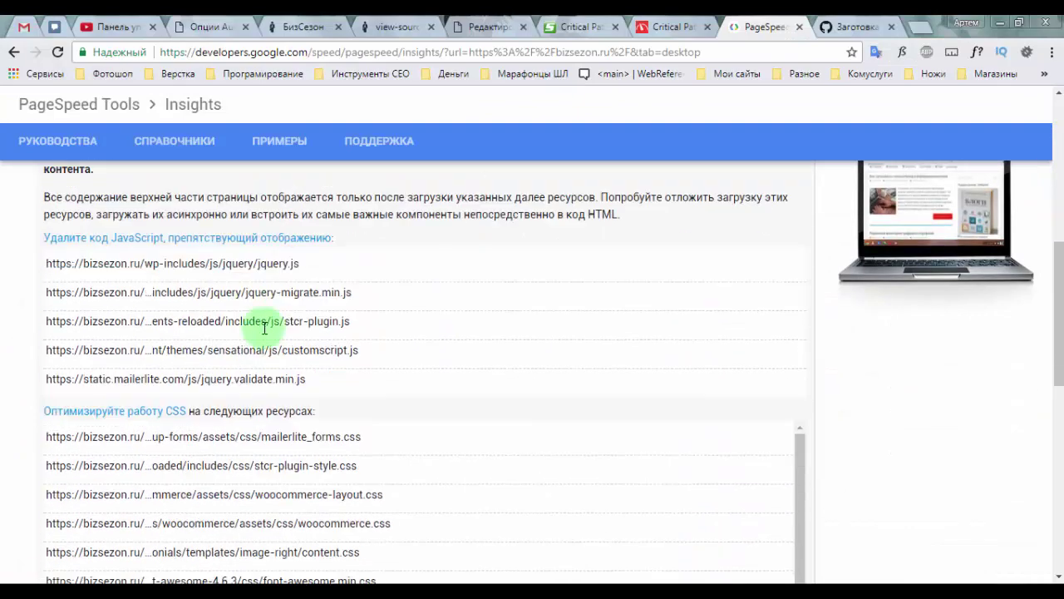
scroll(808, 321, down, 3)
scroll(1026, 221, up, 9)
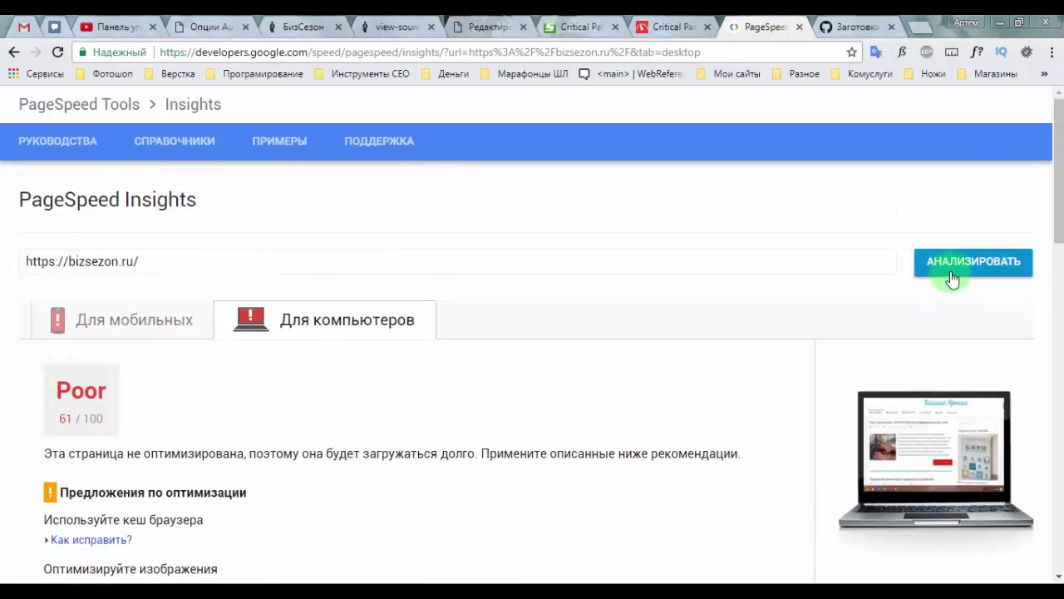
click(948, 264)
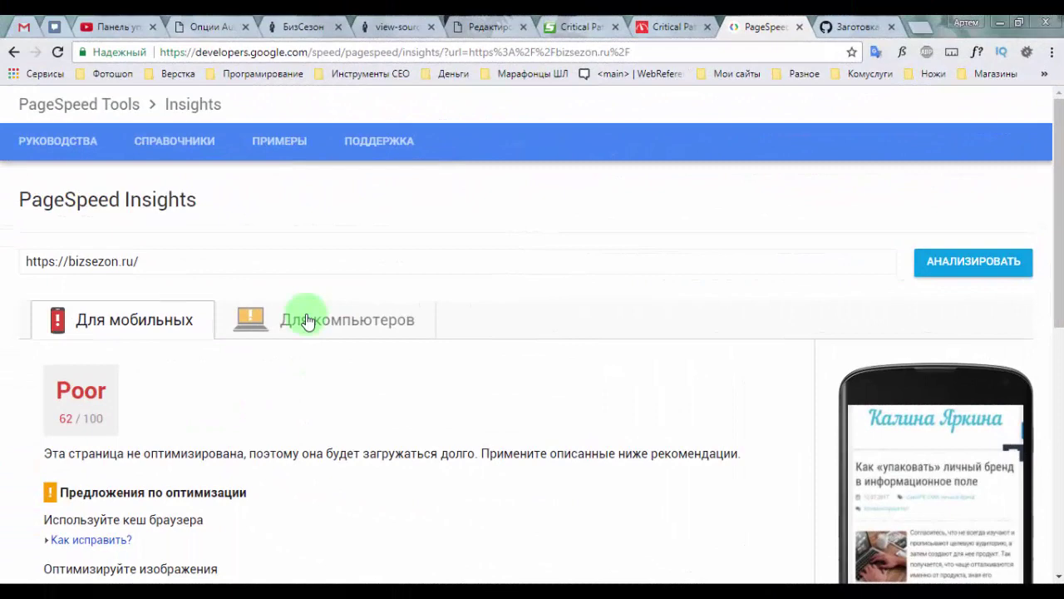
click(303, 319)
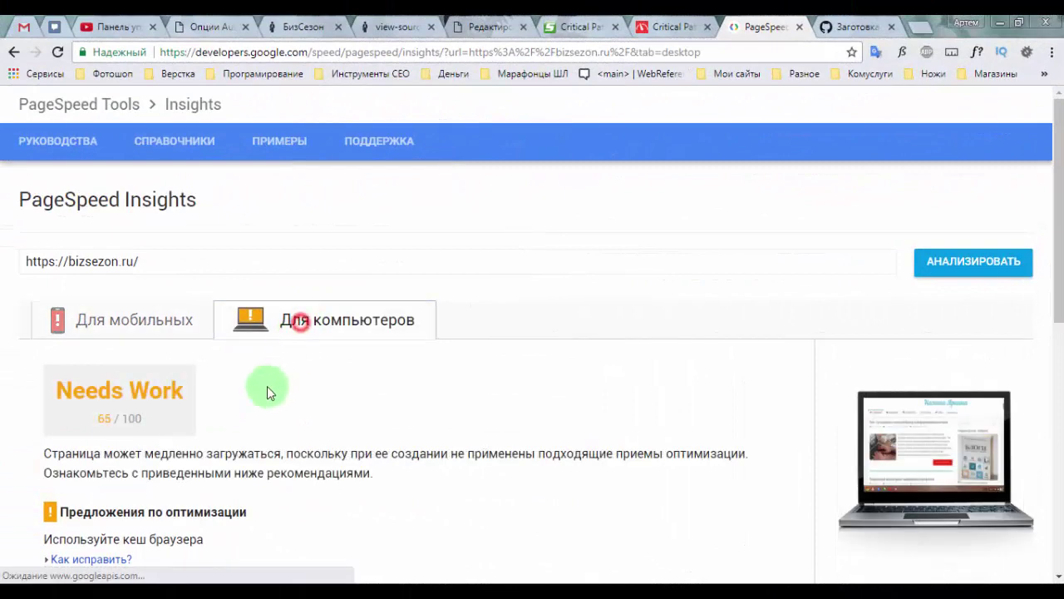
Expand the recommendation on render-blocking JavaScript and CSS in the new desktop report and examine the listed resources.
scroll(115, 420, down, 1)
scroll(185, 399, down, 3)
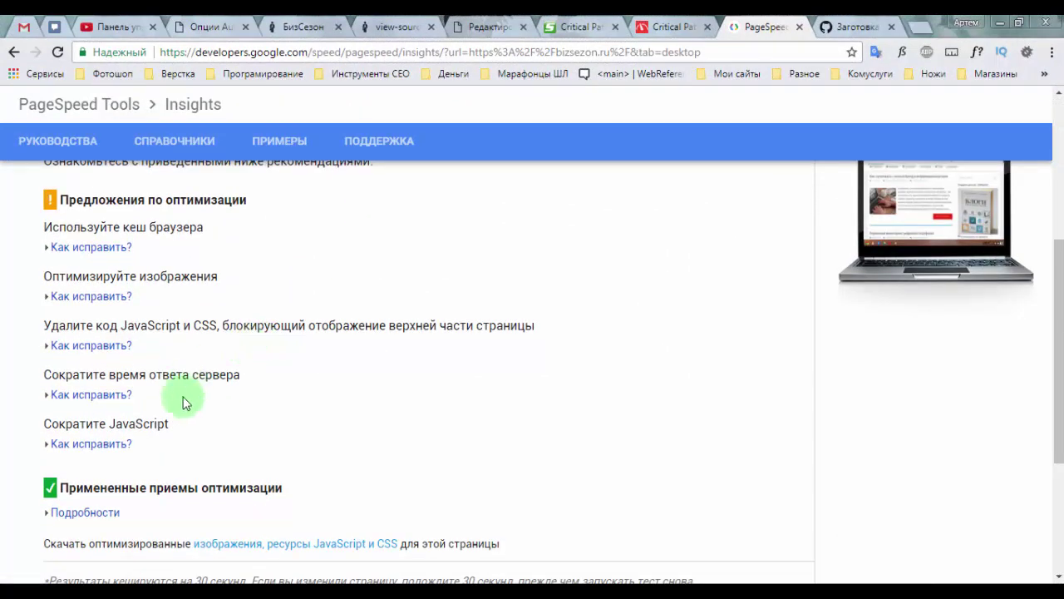
click(75, 344)
scroll(223, 367, down, 2)
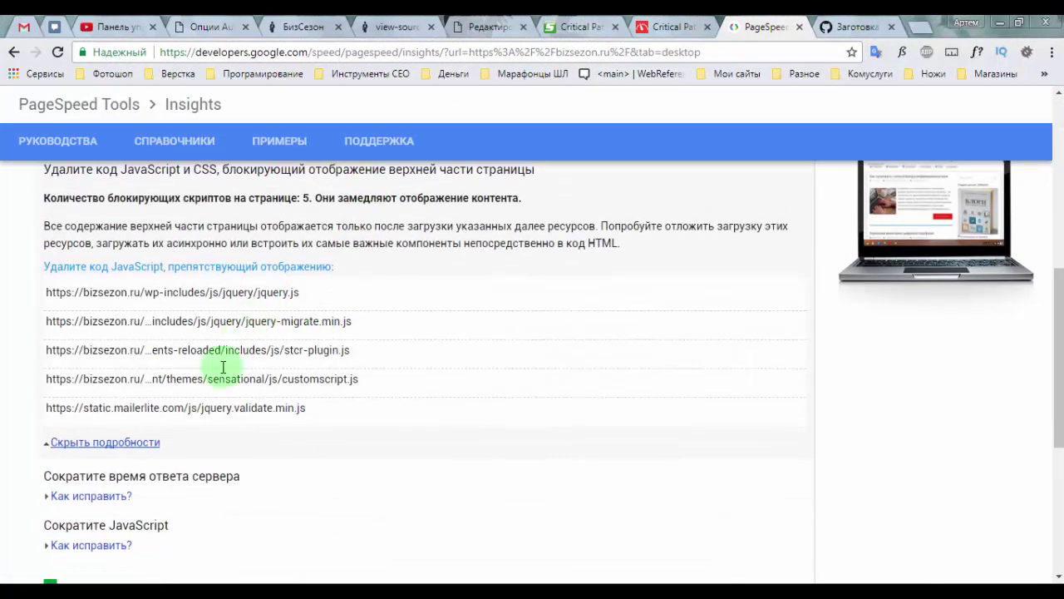
scroll(161, 290, down, 1)
scroll(510, 404, up, 2)
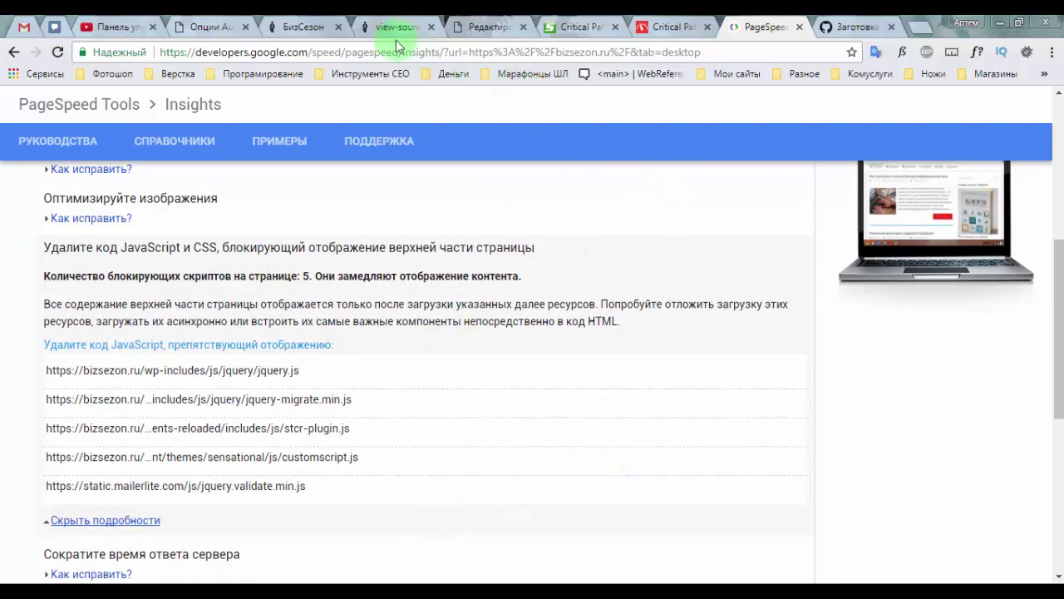
Reload the bizsezon.ru homepage and check its layout from the header down through the post list.
click(320, 29)
click(57, 52)
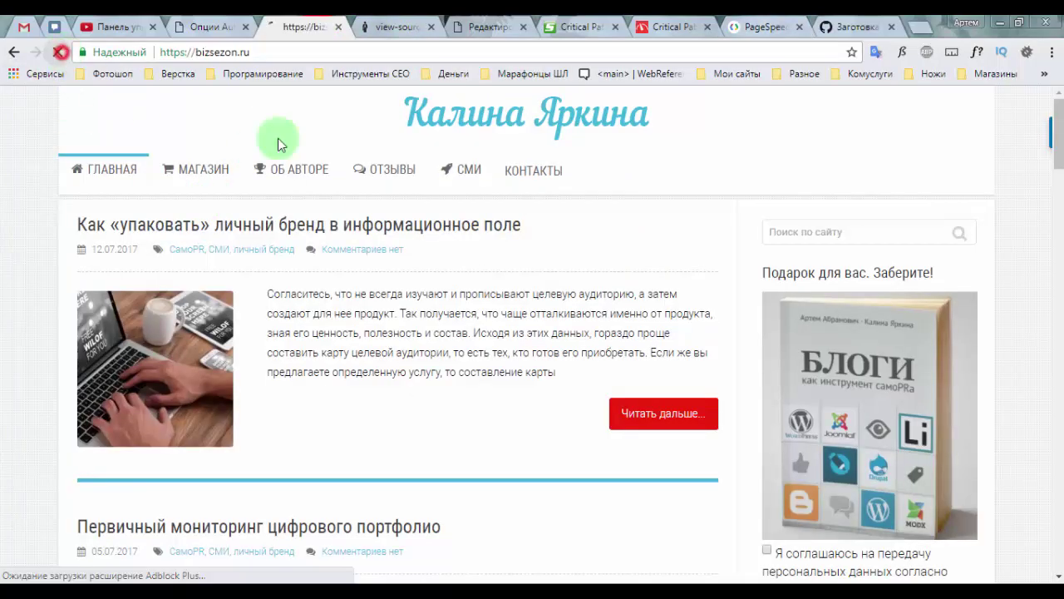
scroll(513, 214, down, 3)
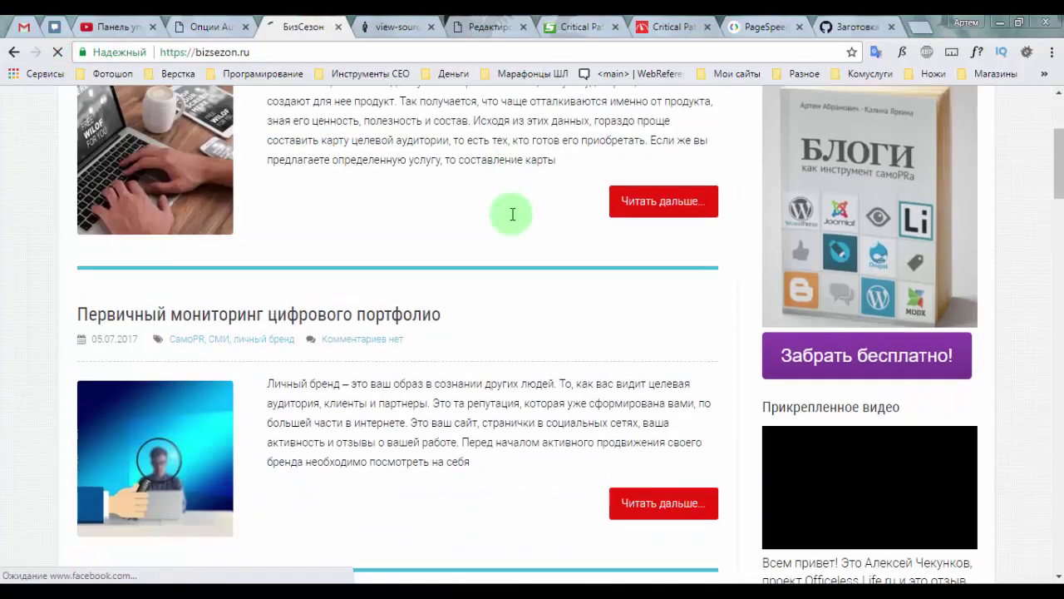
scroll(513, 214, down, 15)
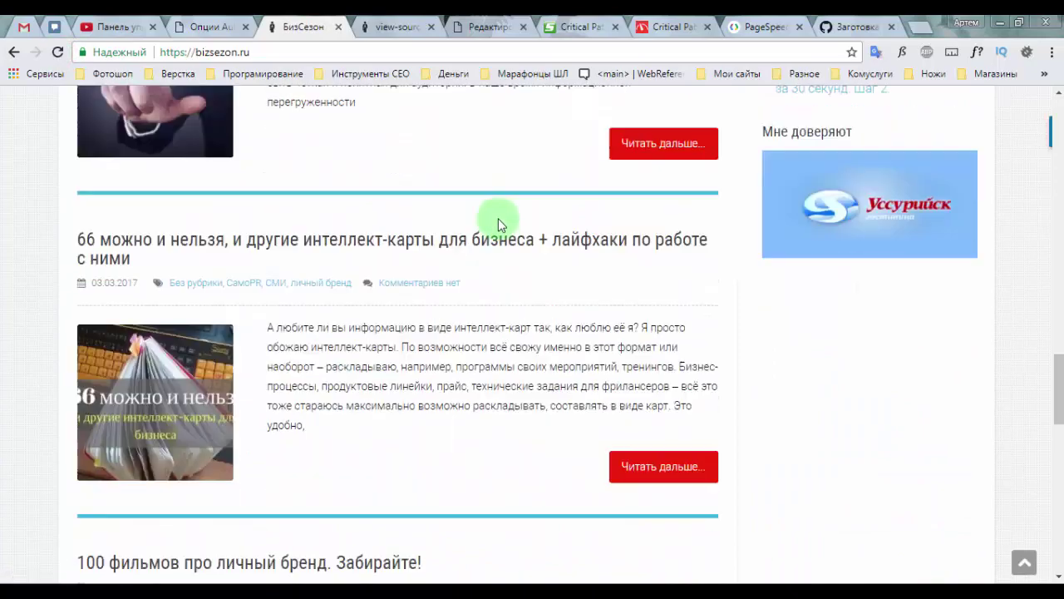
scroll(497, 219, down, 12)
scroll(491, 214, up, 14)
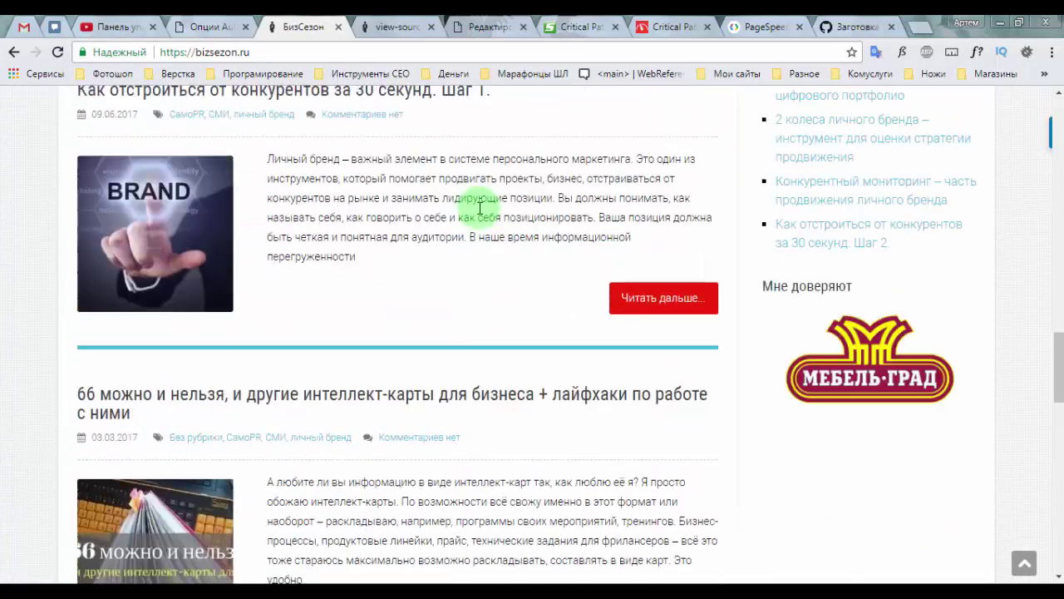
scroll(480, 207, up, 18)
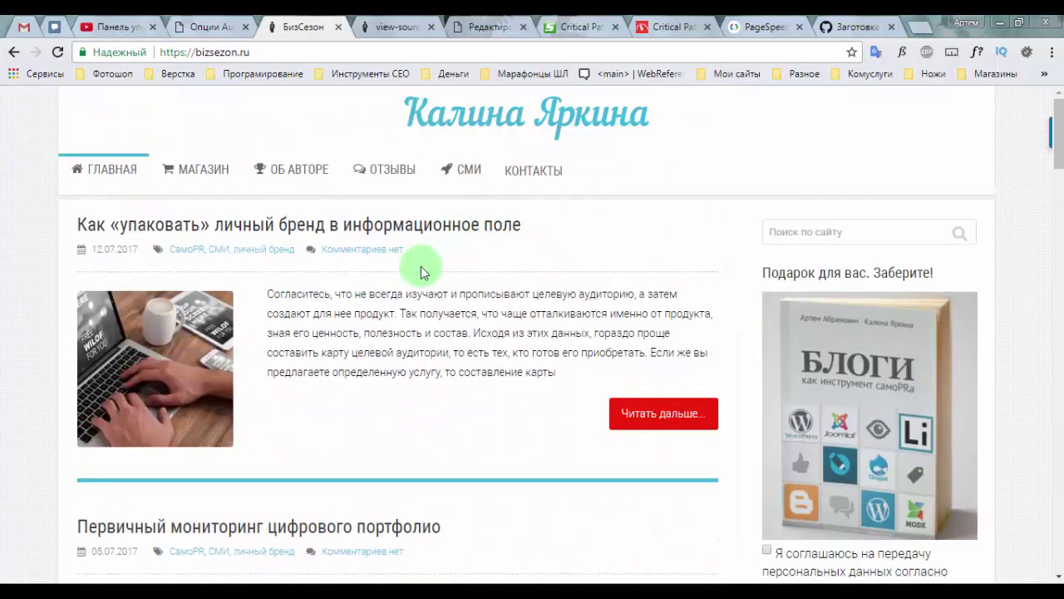
Enable "Generate data: URIs for images?" in Autoptimize's CSS options, then review the remaining options and the Sitelocity critical CSS generator page.
click(223, 26)
scroll(440, 271, down, 3)
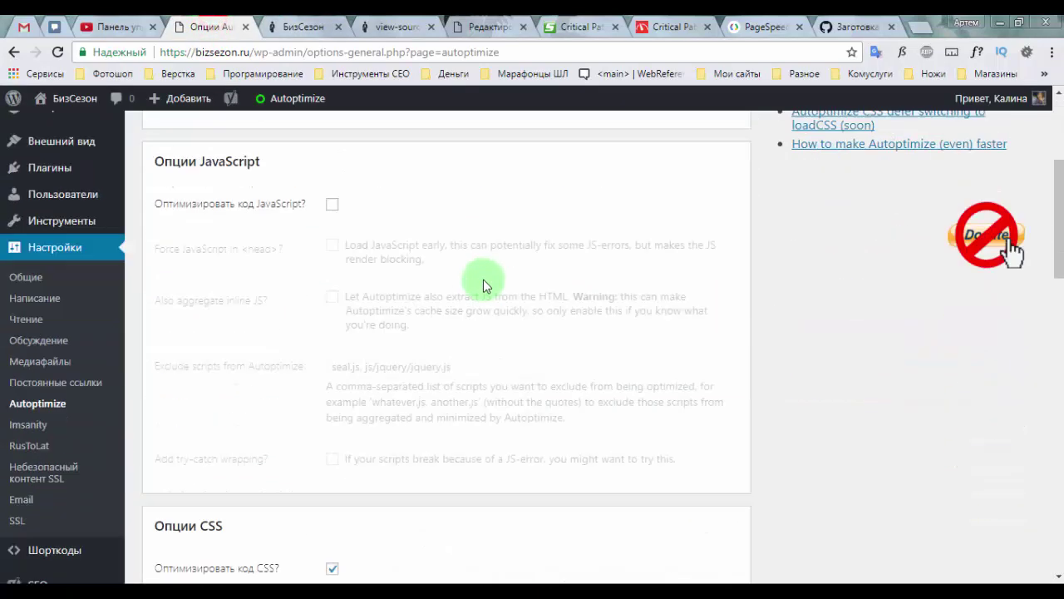
scroll(404, 287, down, 5)
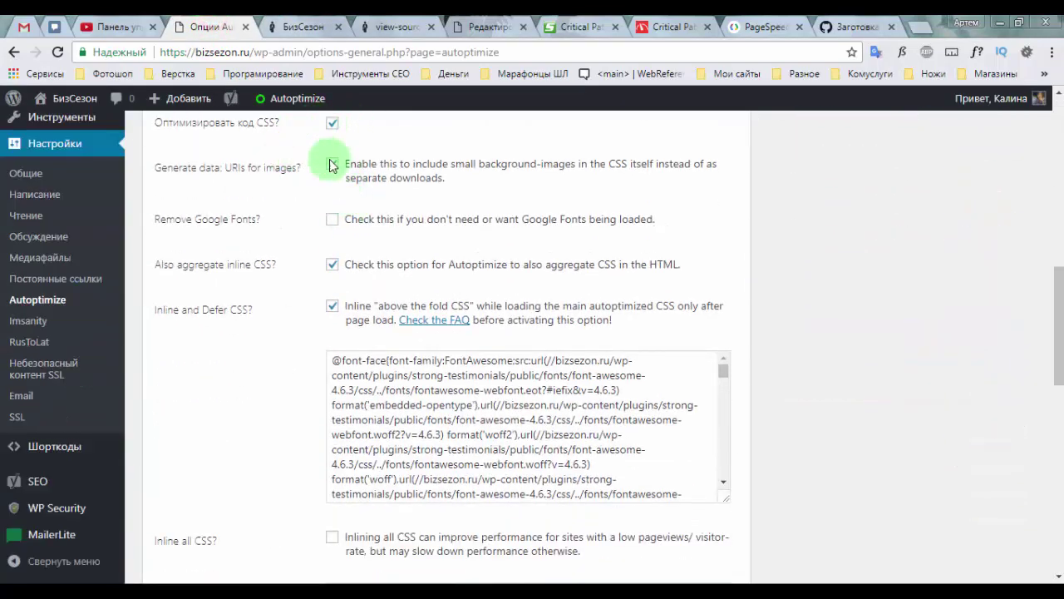
click(331, 165)
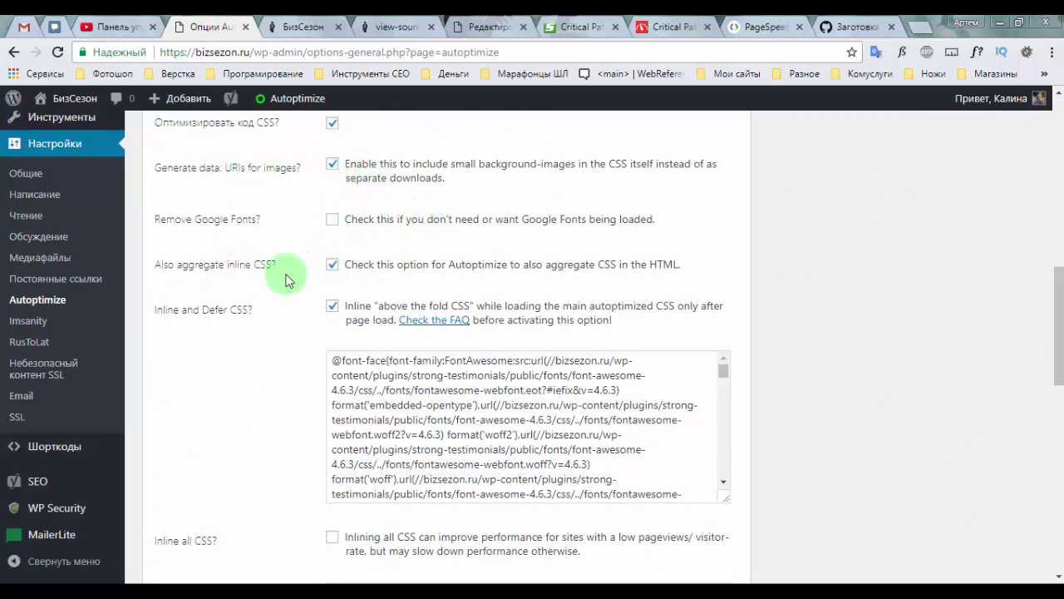
scroll(249, 288, down, 5)
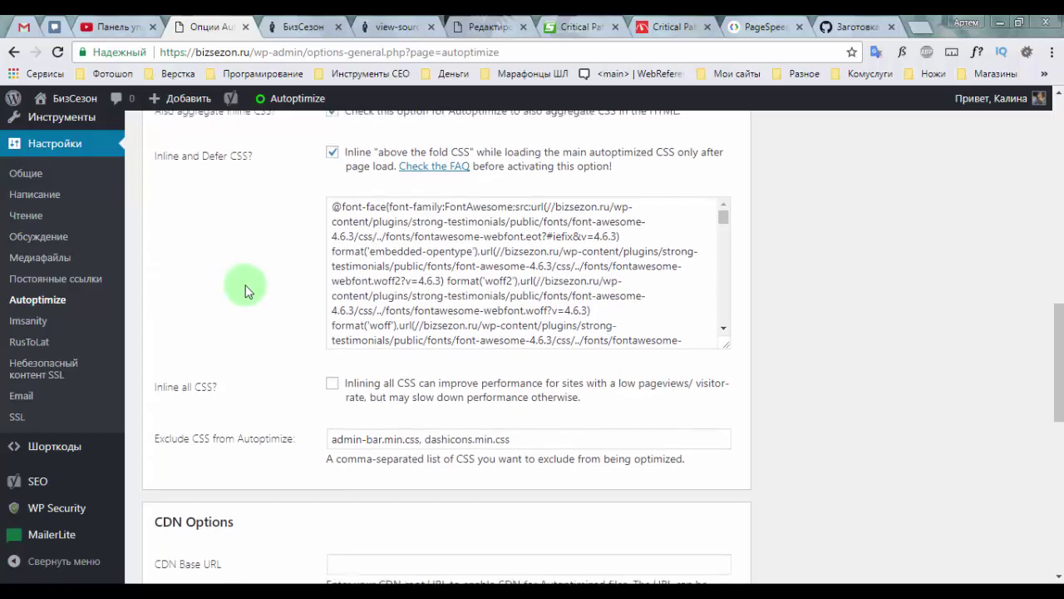
scroll(293, 289, down, 5)
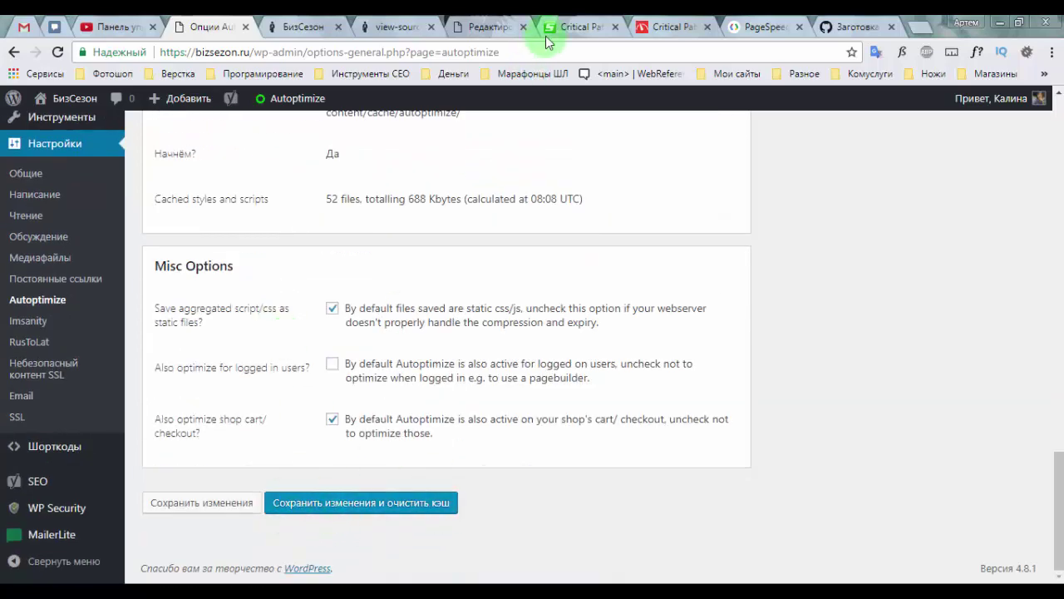
click(674, 25)
scroll(431, 243, up, 2)
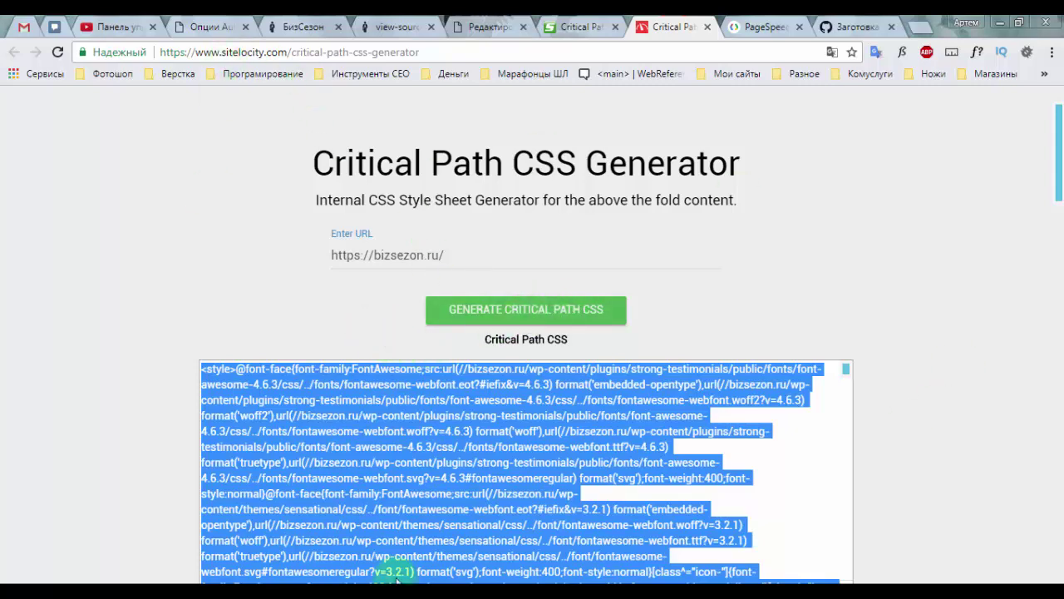
Enable JavaScript code optimization in the Autoptimize settings, then save the changes and clear the cache.
click(182, 19)
scroll(214, 321, up, 10)
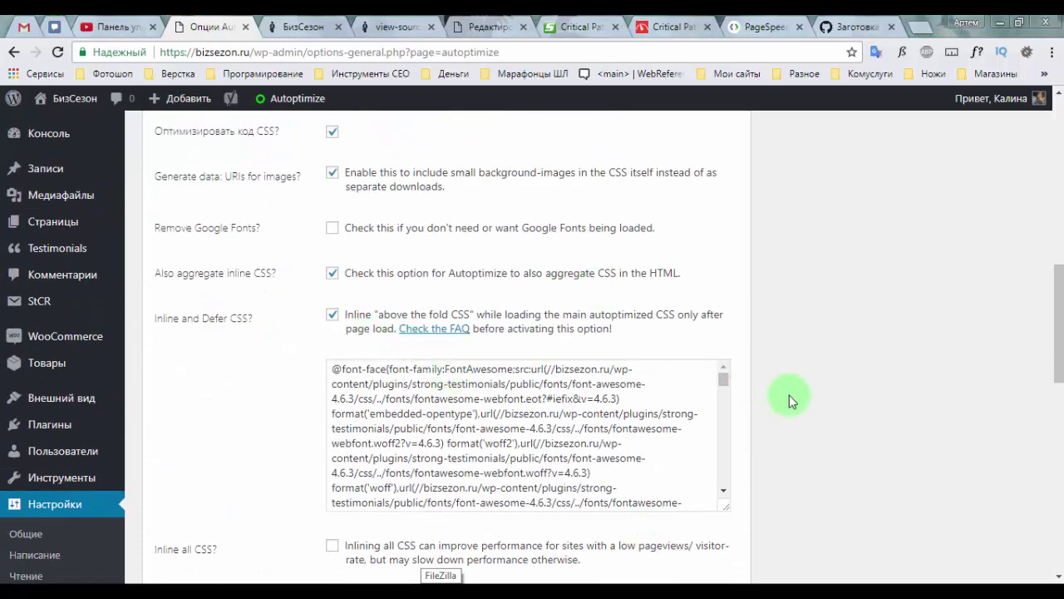
scroll(789, 395, up, 5)
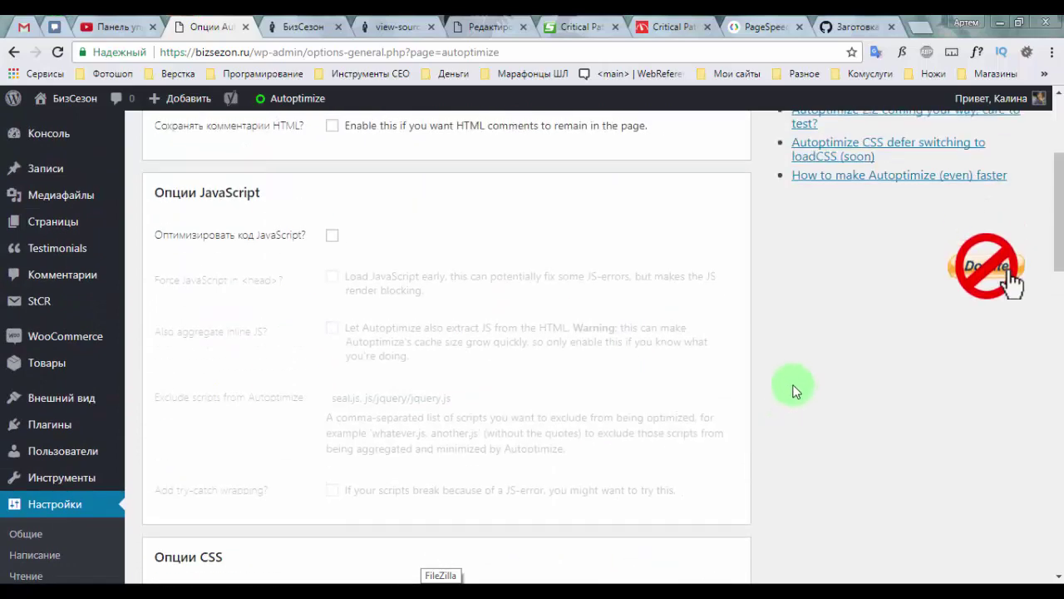
click(334, 238)
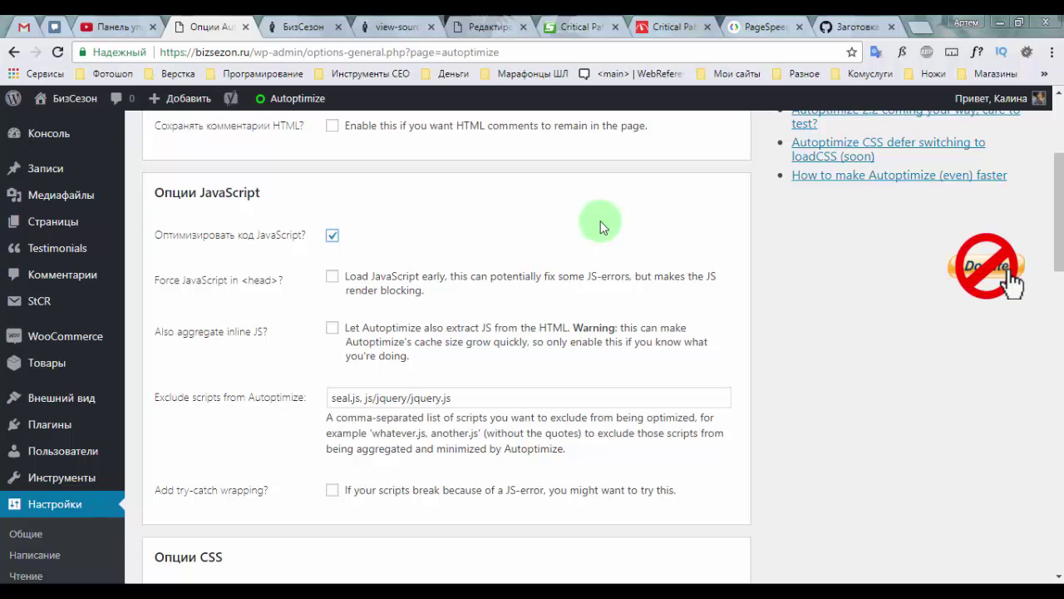
drag(305, 188, 951, 373)
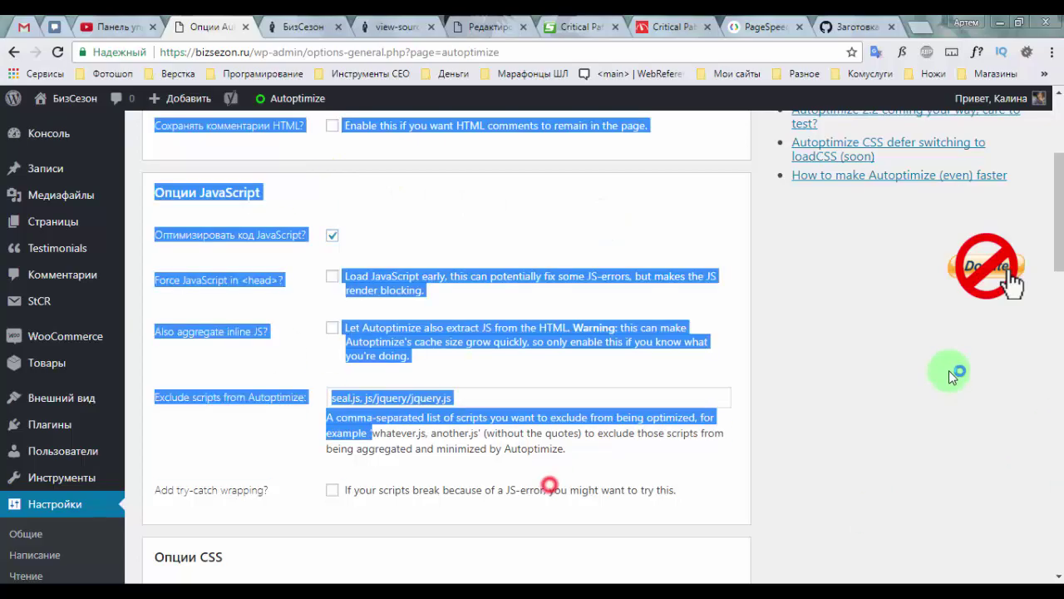
click(950, 367)
scroll(849, 390, down, 2)
scroll(849, 390, down, 10)
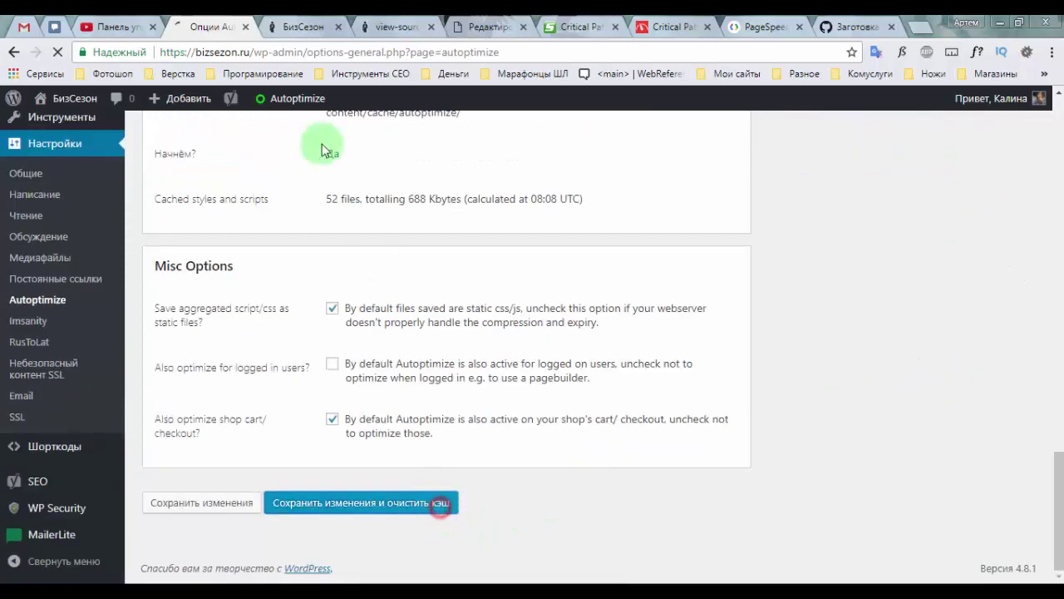
Reload the homepage source in the incognito window and compare the script links near the end of the code.
click(398, 28)
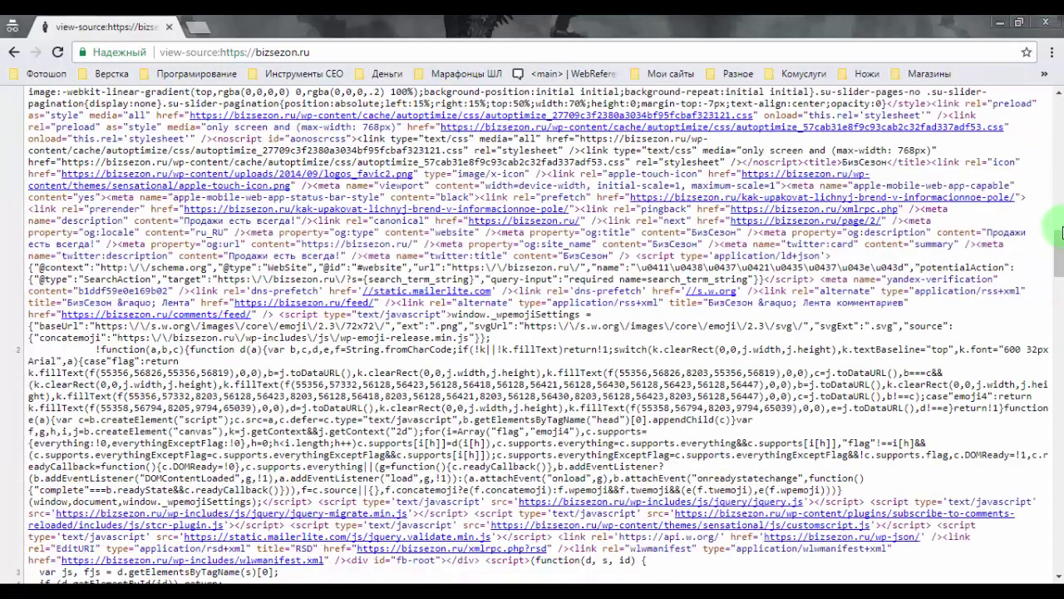
scroll(1060, 281, down, 20)
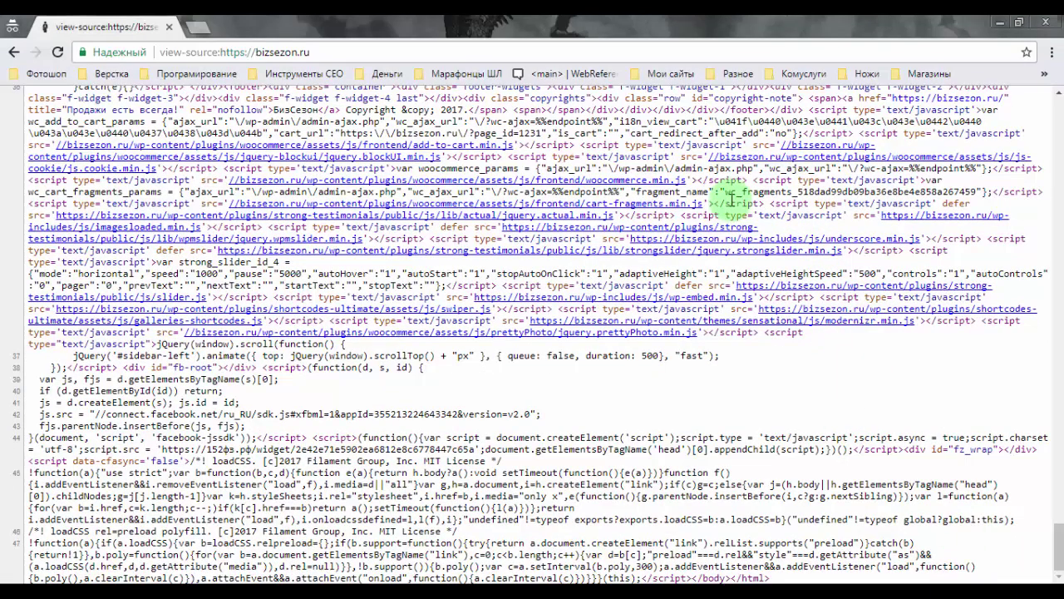
key(F5)
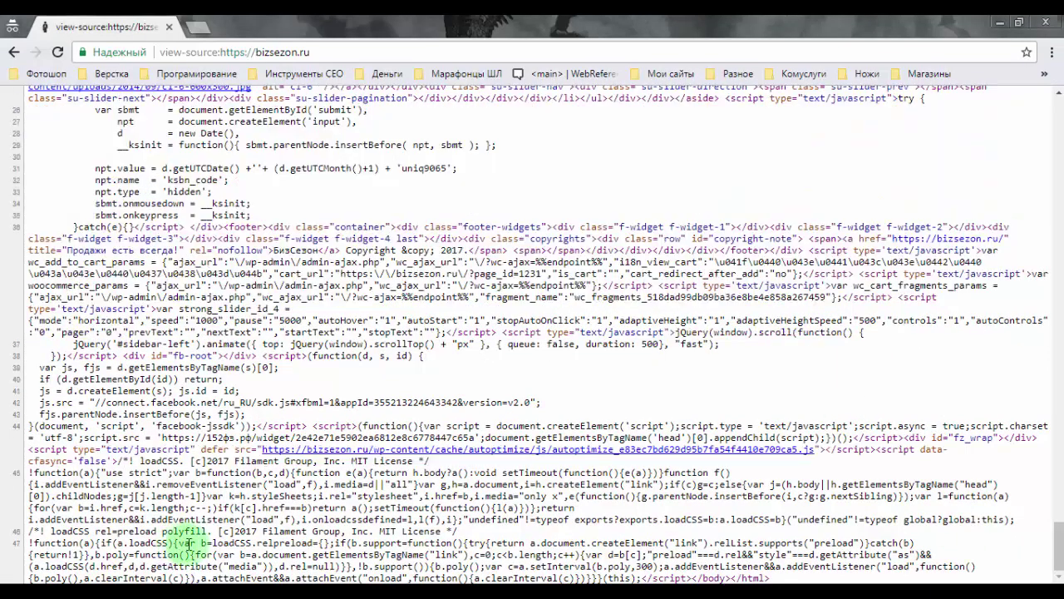
Open the bizsezon.ru homepage in a new incognito tab and check that its content and sidebar display correctly.
drag(265, 52, 208, 27)
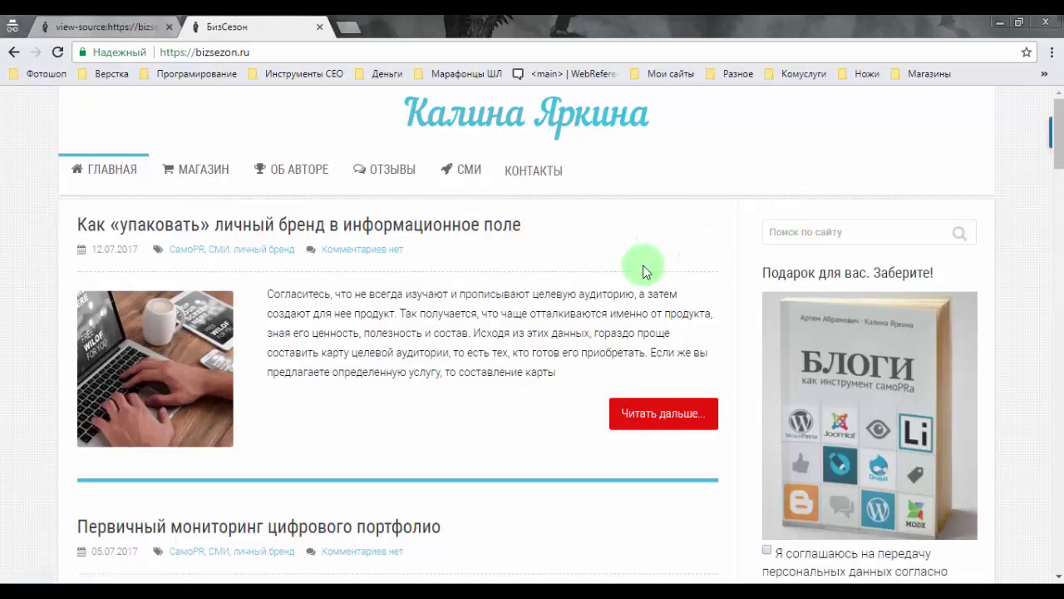
scroll(646, 262, down, 5)
scroll(645, 274, up, 2)
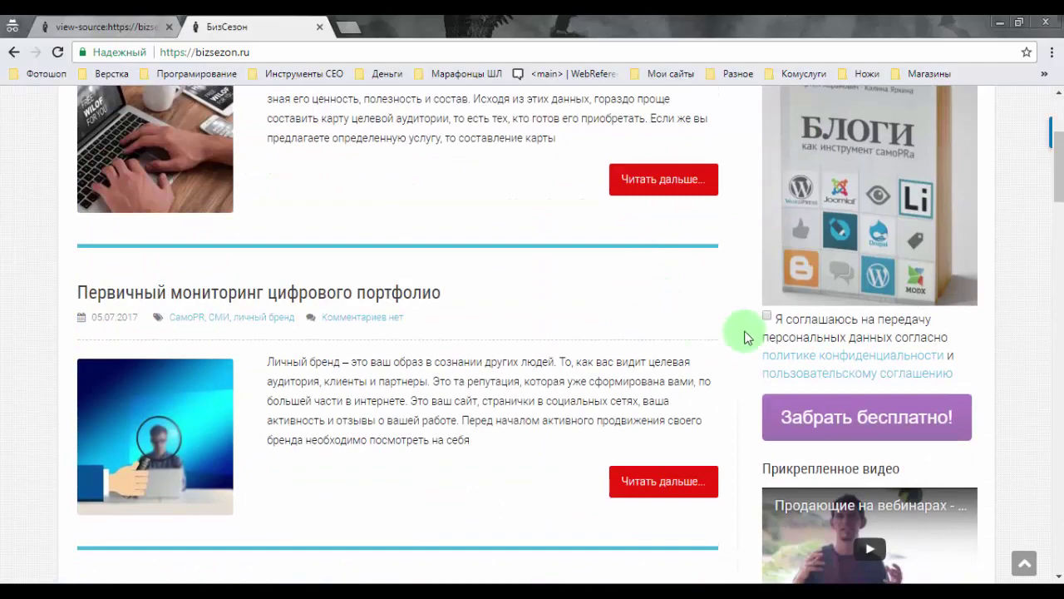
scroll(696, 358, down, 8)
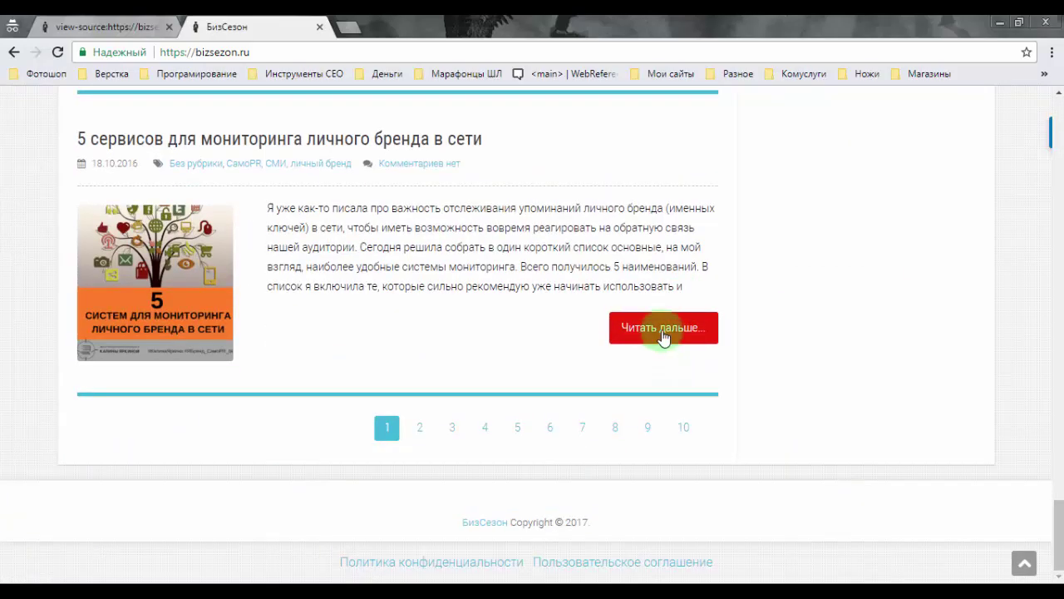
scroll(934, 219, up, 10)
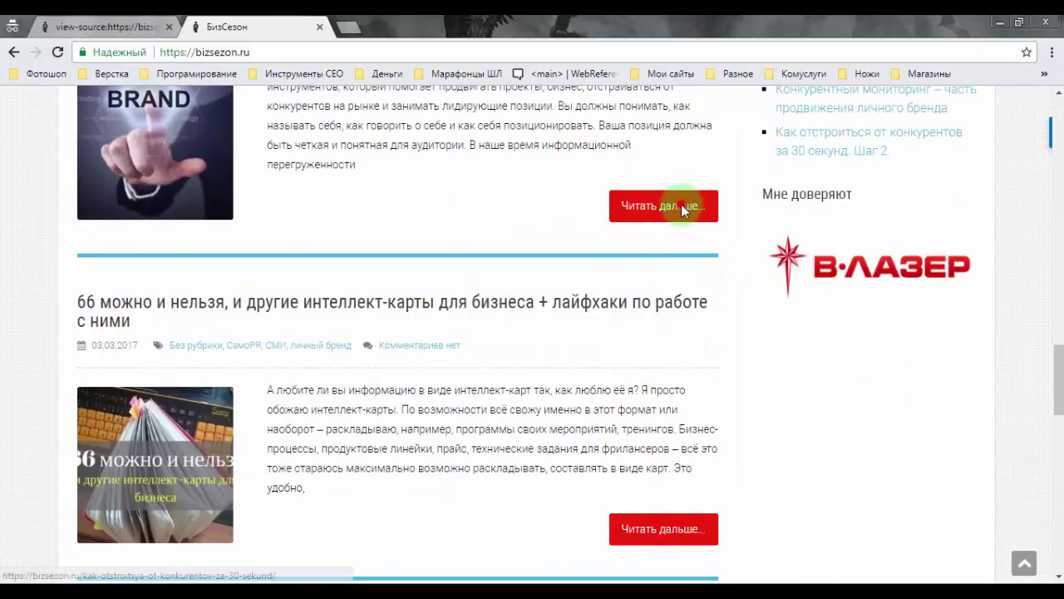
Open the full article on standing out from competitors in 30 seconds and inspect its text, sidebar and comment form.
click(682, 208)
scroll(499, 304, down, 4)
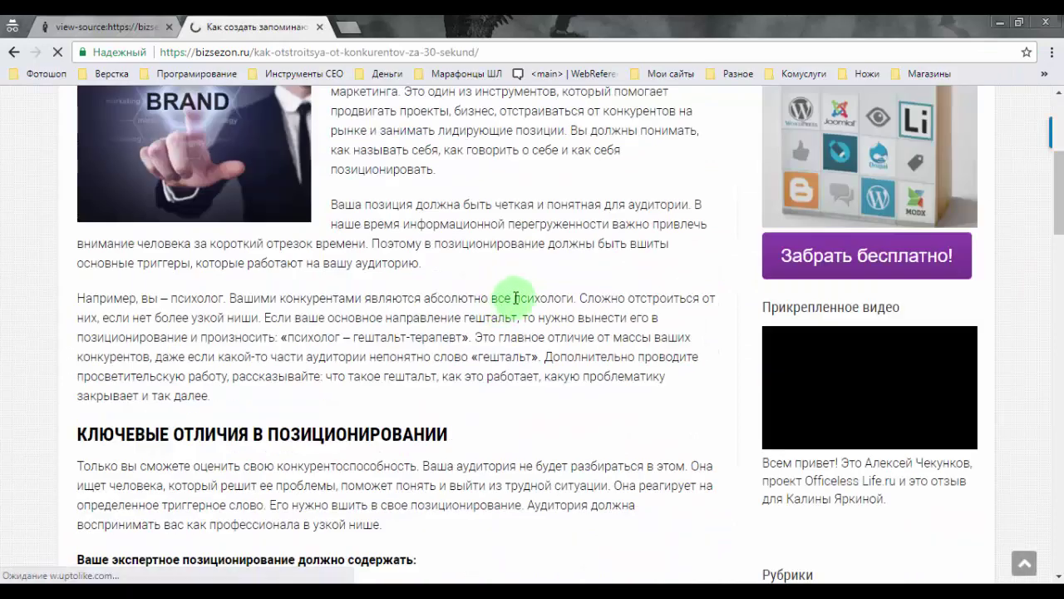
scroll(478, 283, down, 15)
scroll(466, 299, down, 5)
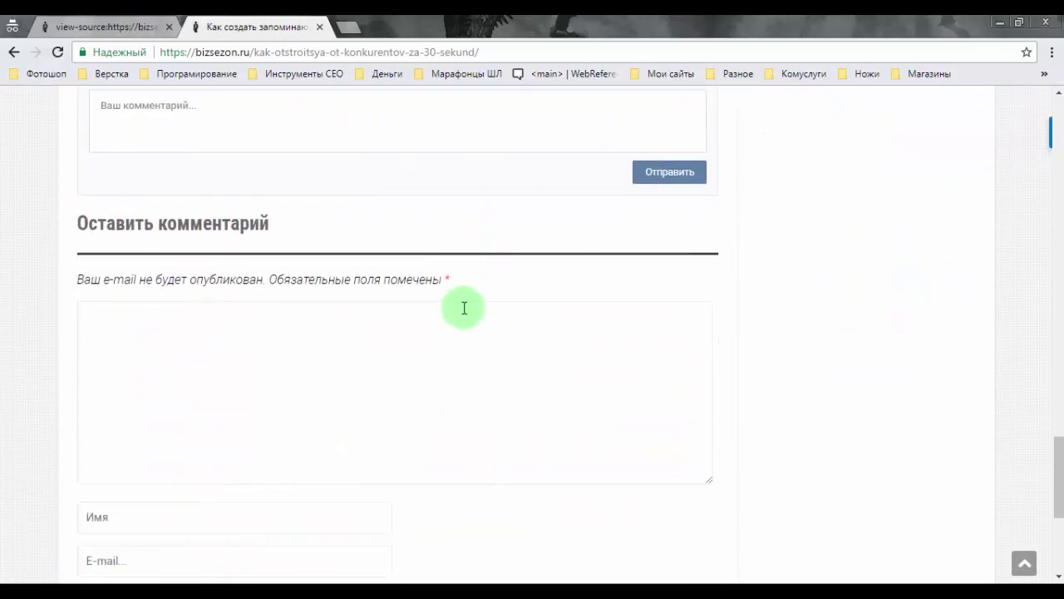
scroll(462, 303, up, 15)
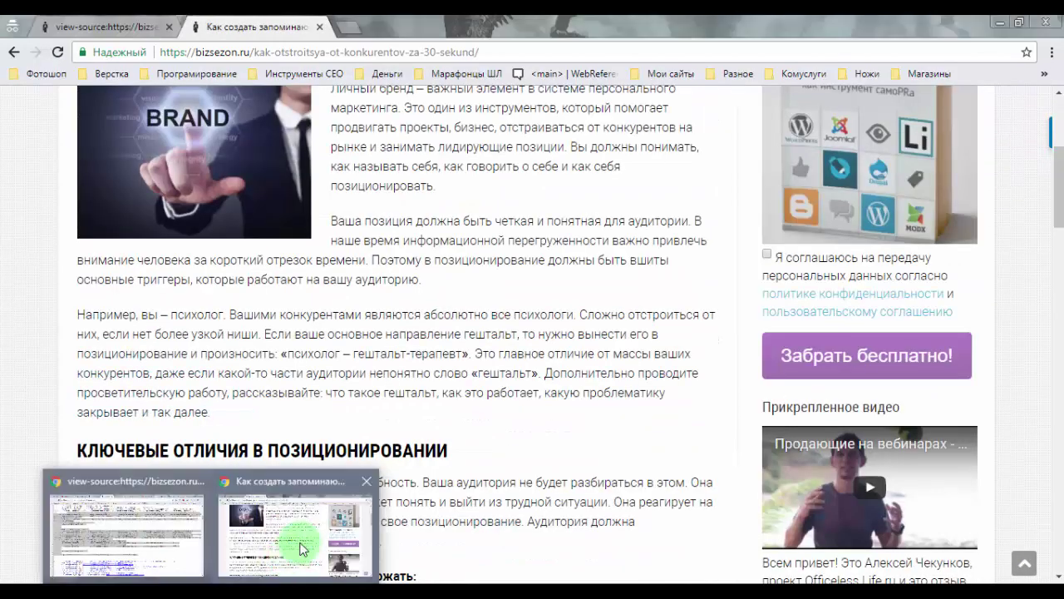
Enable "Also aggregate inline JS?" in the Autoptimize settings of the main browser window, then save the changes and clear the cache.
click(183, 570)
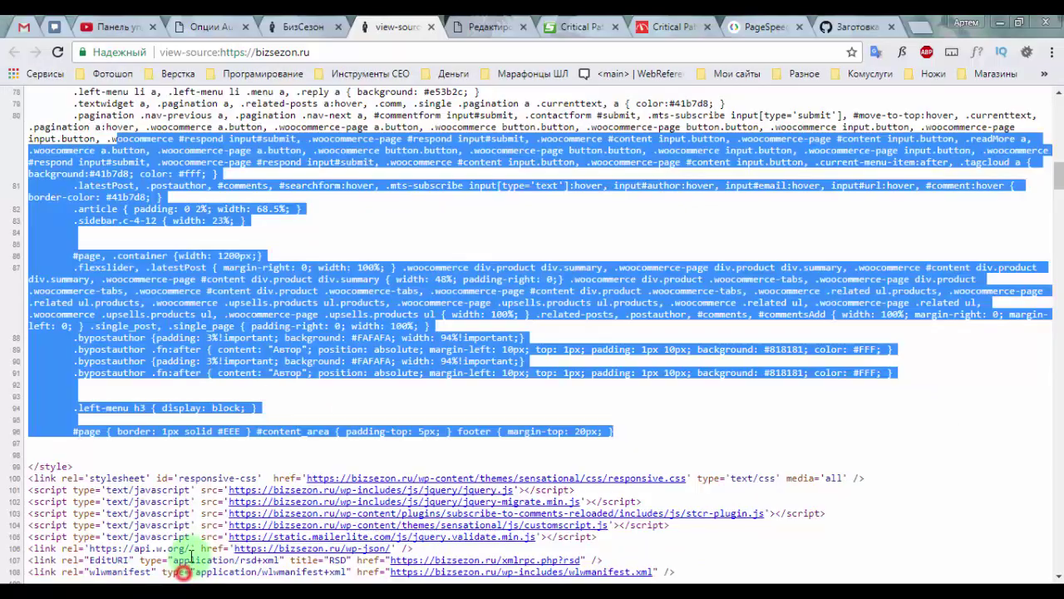
click(179, 26)
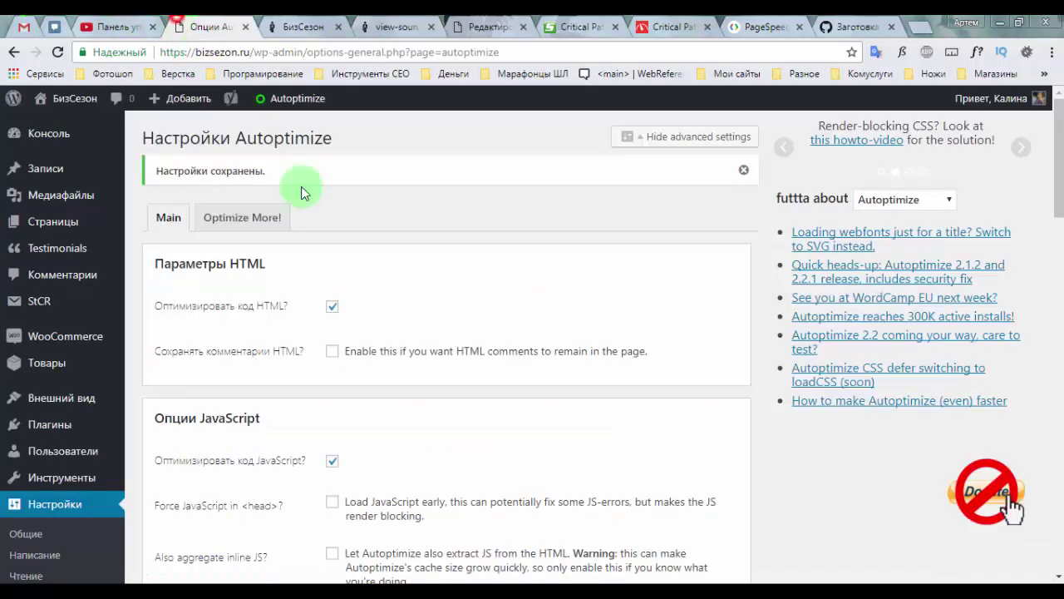
scroll(302, 186, down, 3)
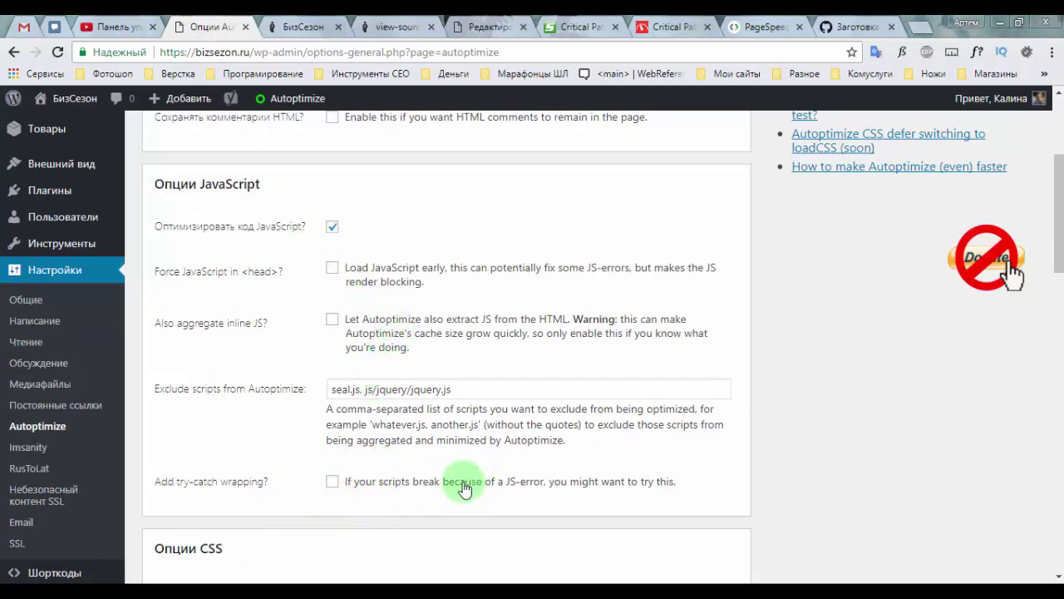
click(332, 320)
scroll(952, 375, down, 15)
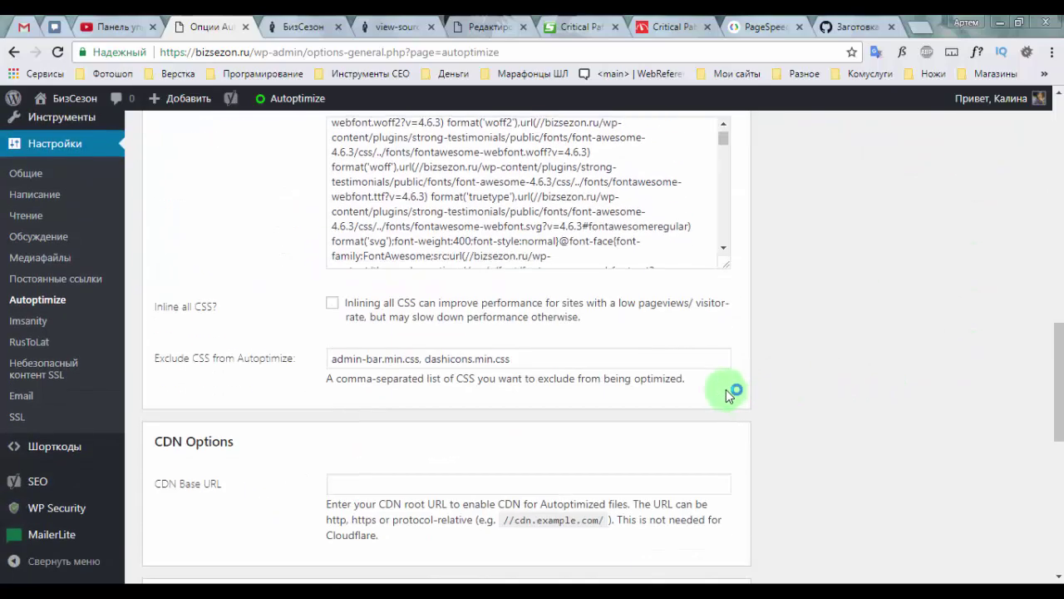
click(360, 504)
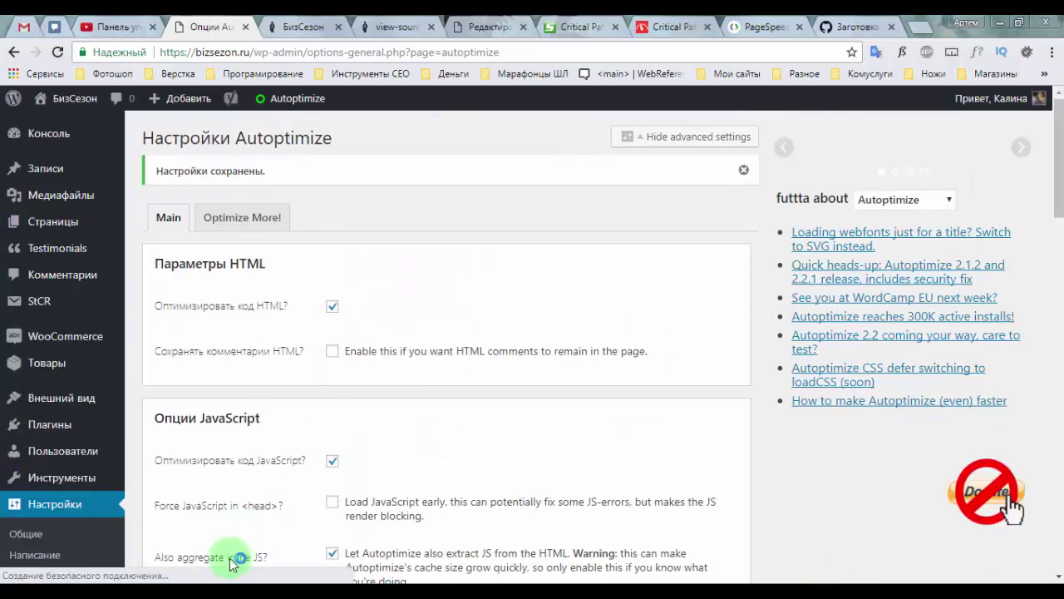
Examine the inline scripts in the incognito homepage source, including the Facebook and MailerLite code in the head.
click(299, 533)
click(133, 27)
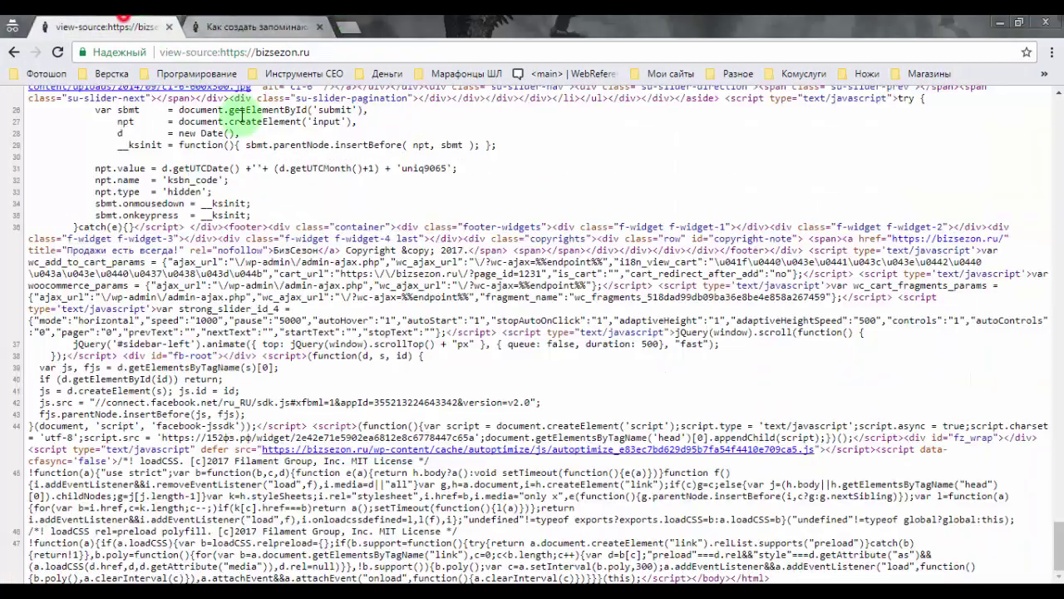
scroll(249, 316, up, 2)
drag(242, 359, 142, 255)
scroll(341, 366, down, 10)
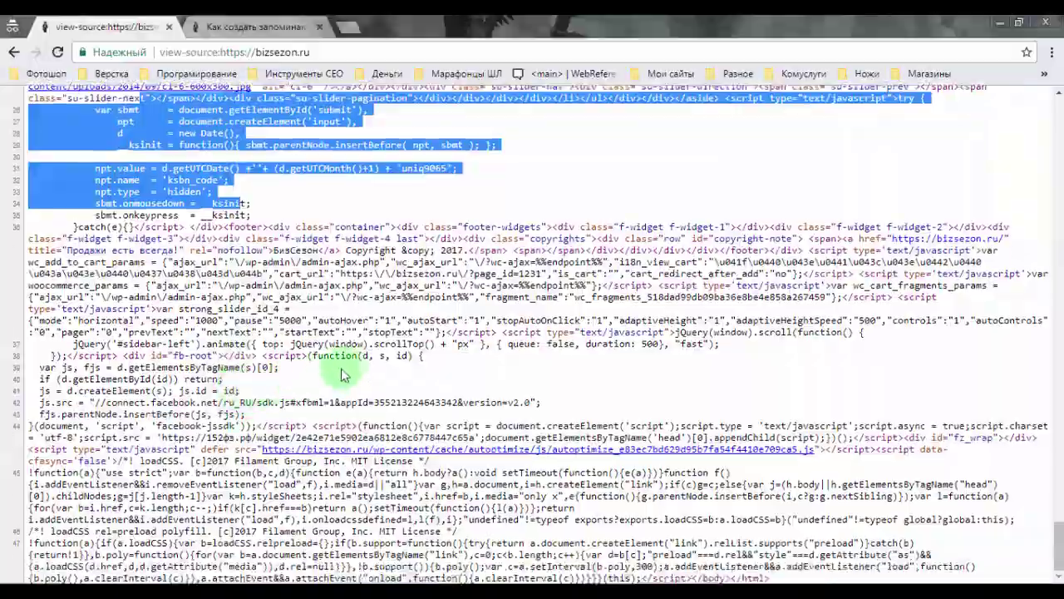
scroll(339, 328, up, 10)
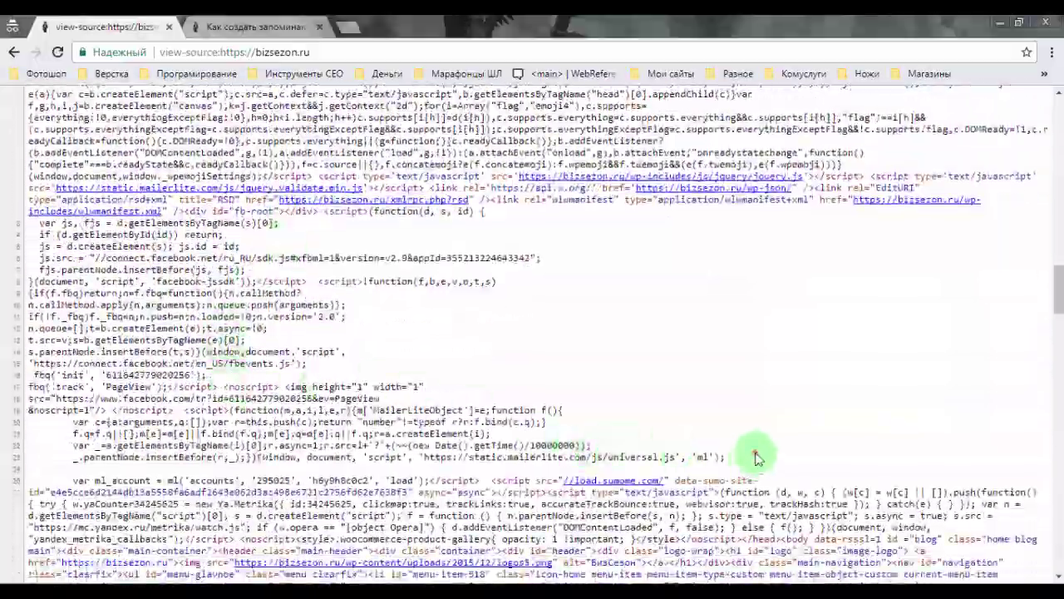
drag(753, 456, 27, 228)
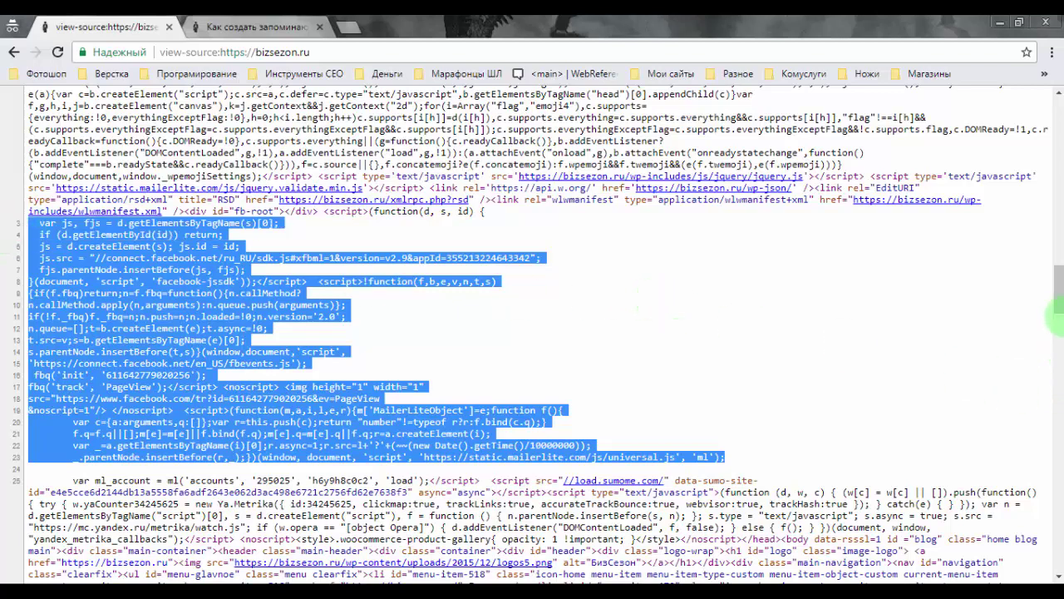
Examine the remaining inline scripts in the incognito homepage source, down to the footer code at its end.
mouse_move(230, 570)
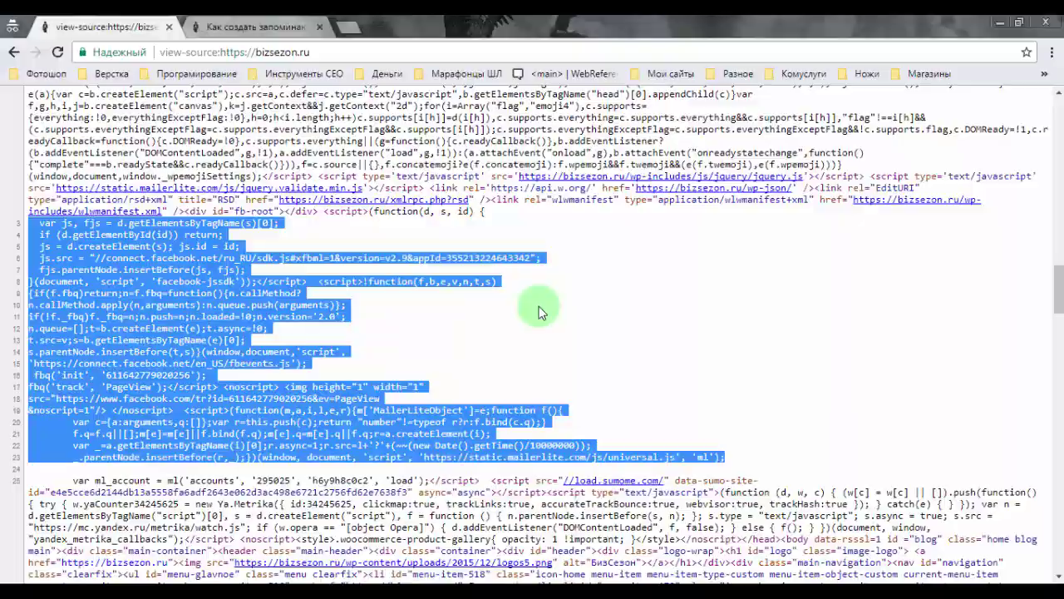
scroll(316, 257, down, 5)
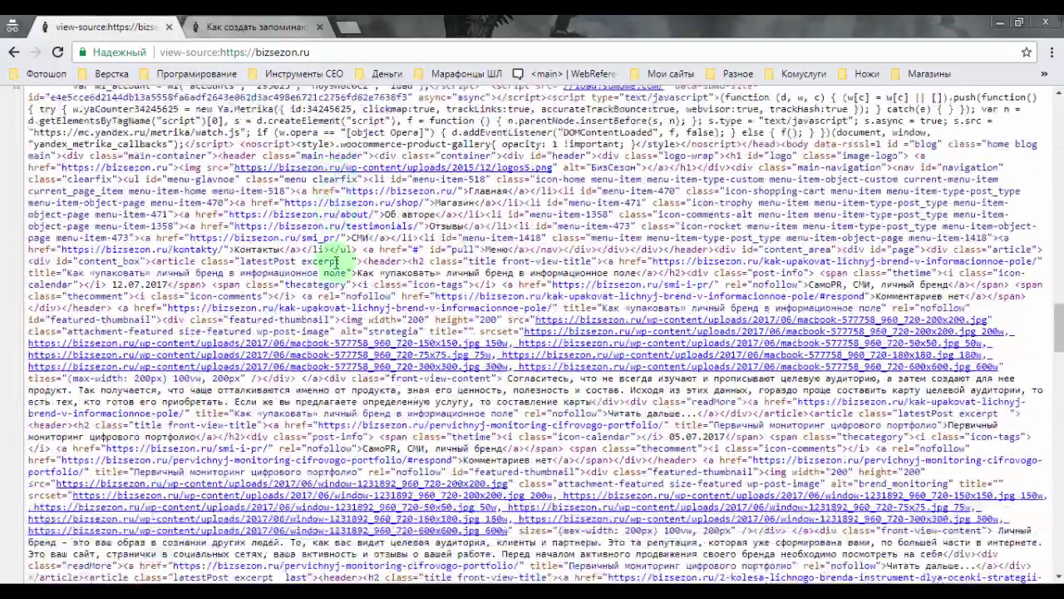
scroll(341, 266, down, 15)
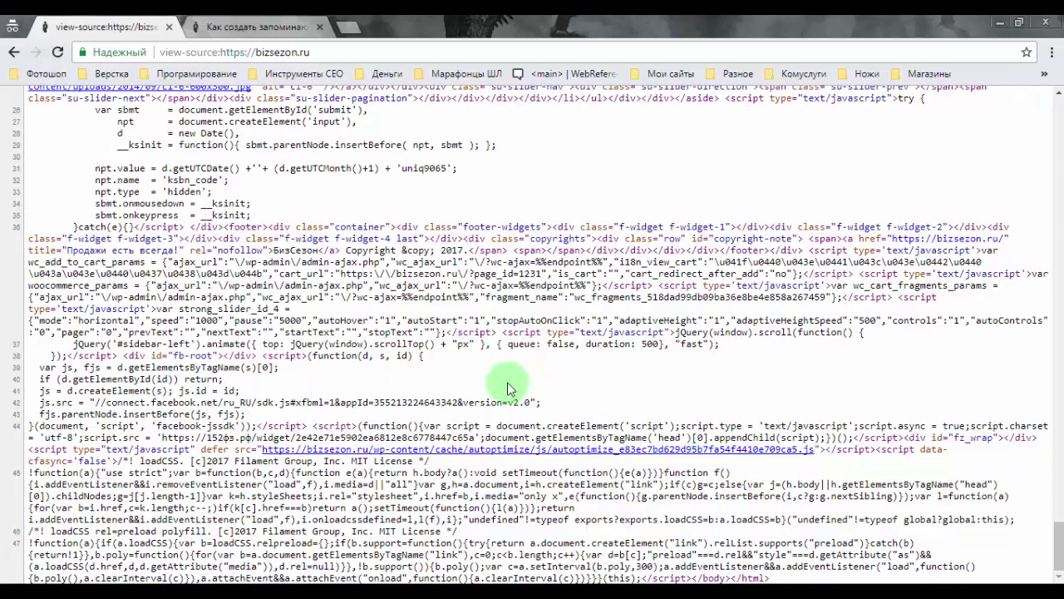
Return to the Autoptimize settings in the main browser window, save the changes and clear the cache.
mouse_move(412, 595)
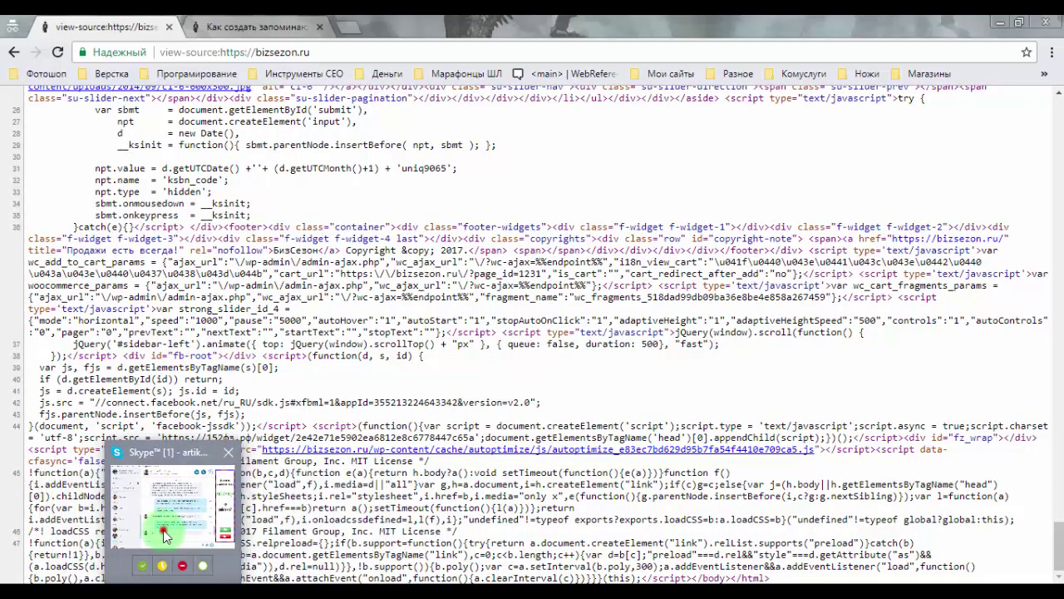
click(163, 534)
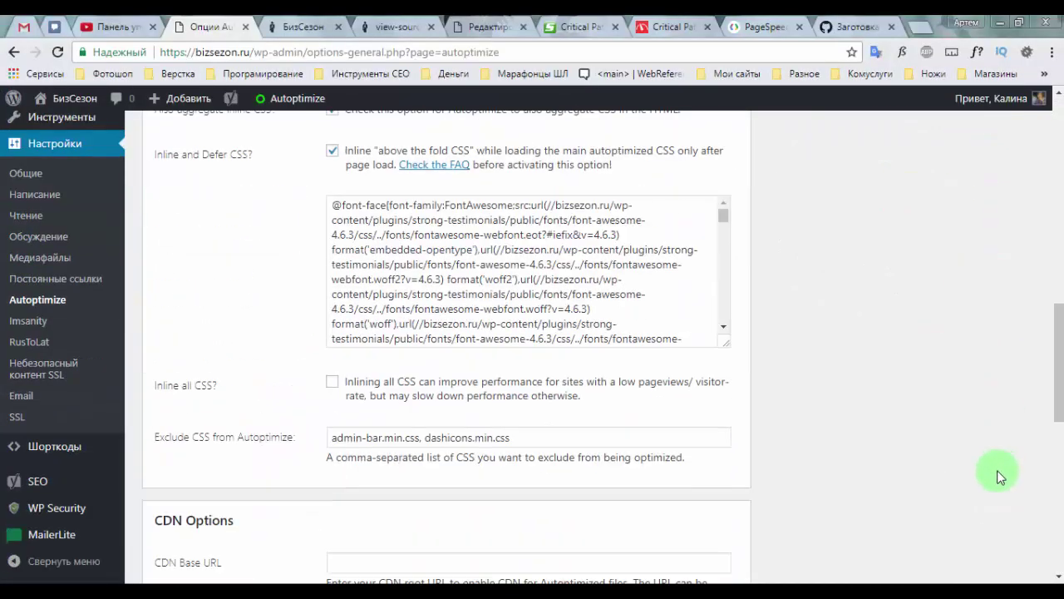
scroll(965, 483, down, 10)
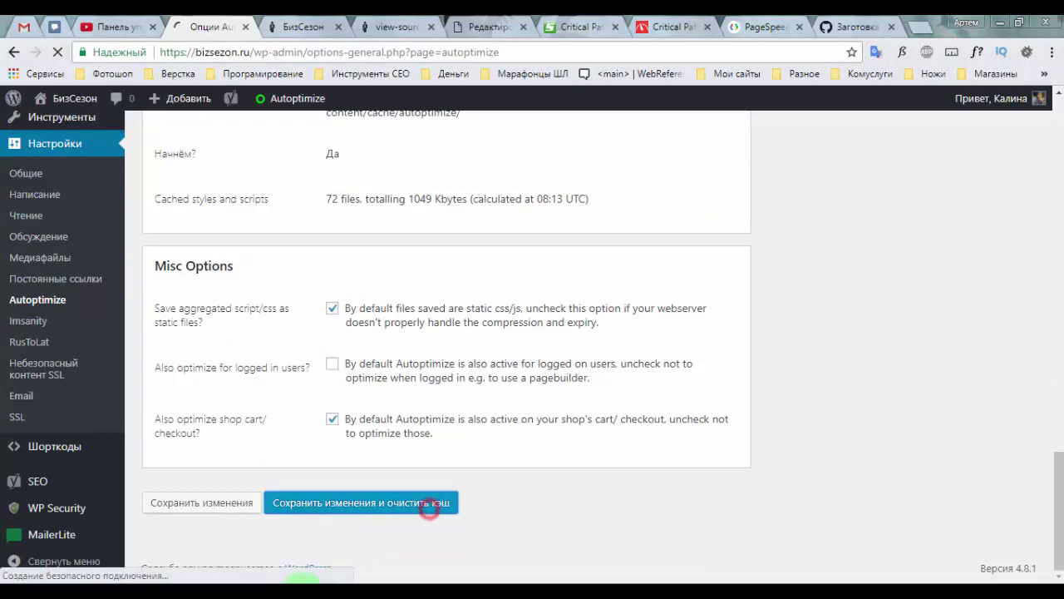
Reload the article on standing out from competitors in the incognito window and check its text, sidebar and comment forms.
click(263, 534)
click(274, 25)
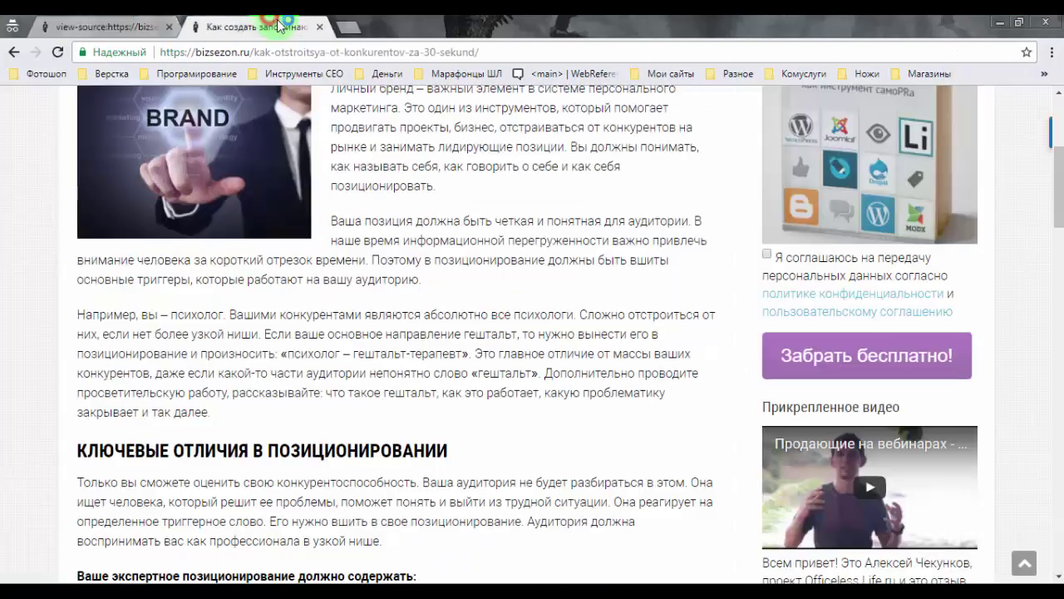
scroll(613, 230, down, 15)
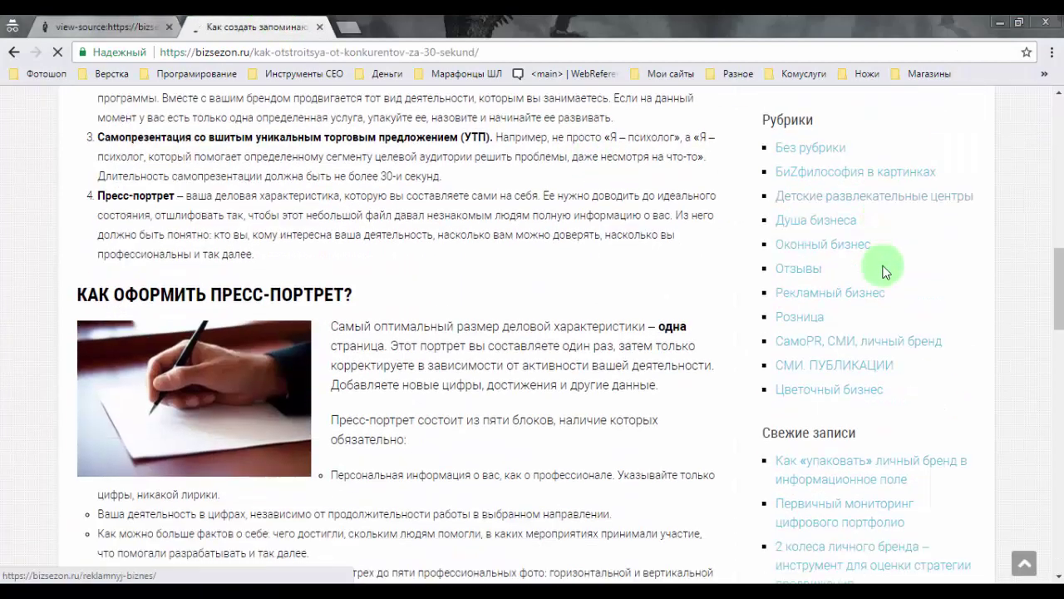
click(867, 277)
scroll(547, 111, down, 3)
scroll(778, 314, down, 8)
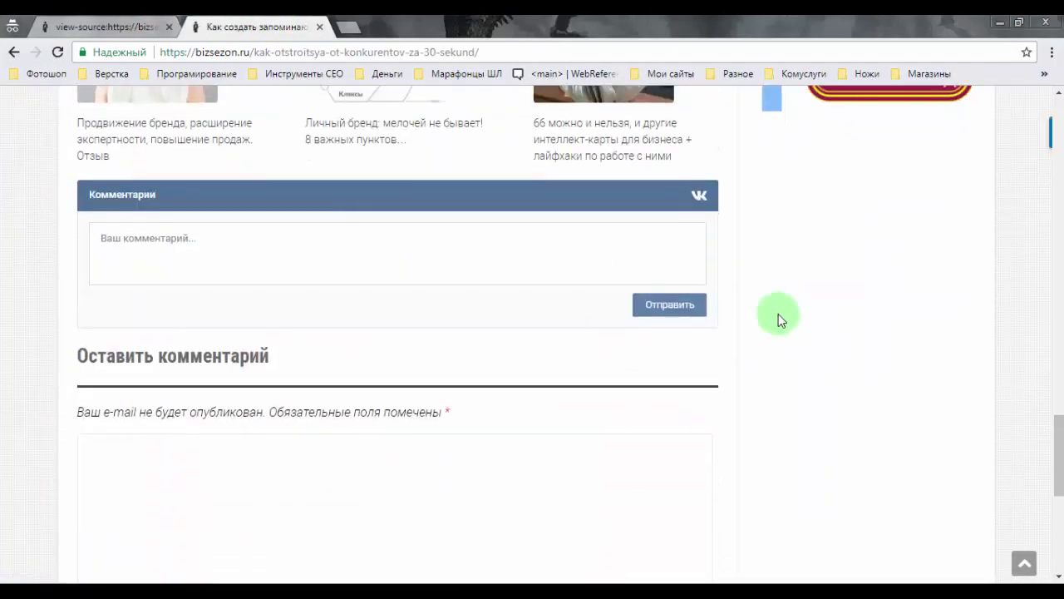
scroll(923, 385, down, 6)
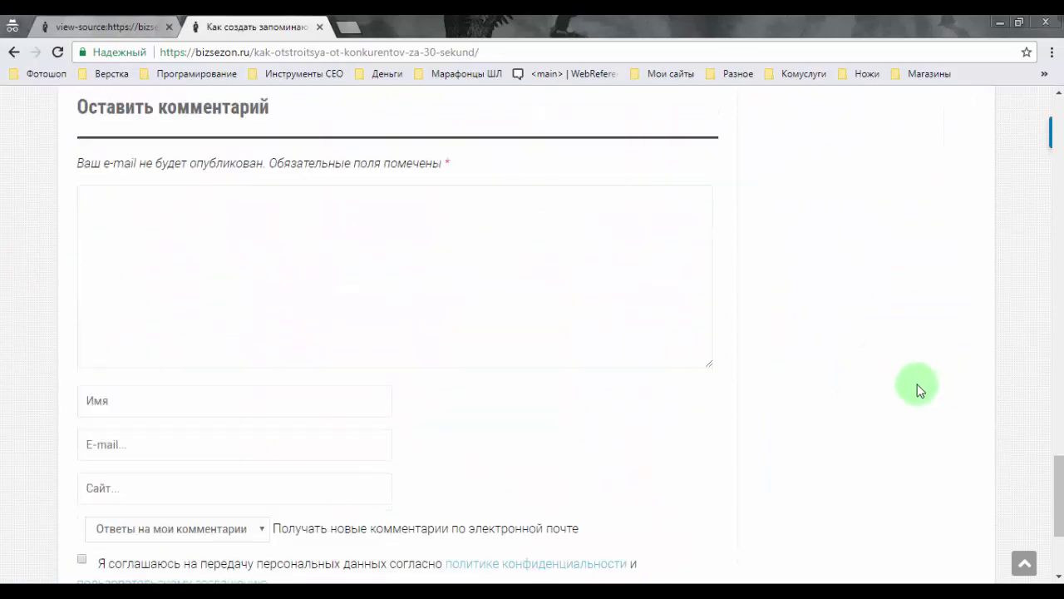
scroll(1040, 214, up, 20)
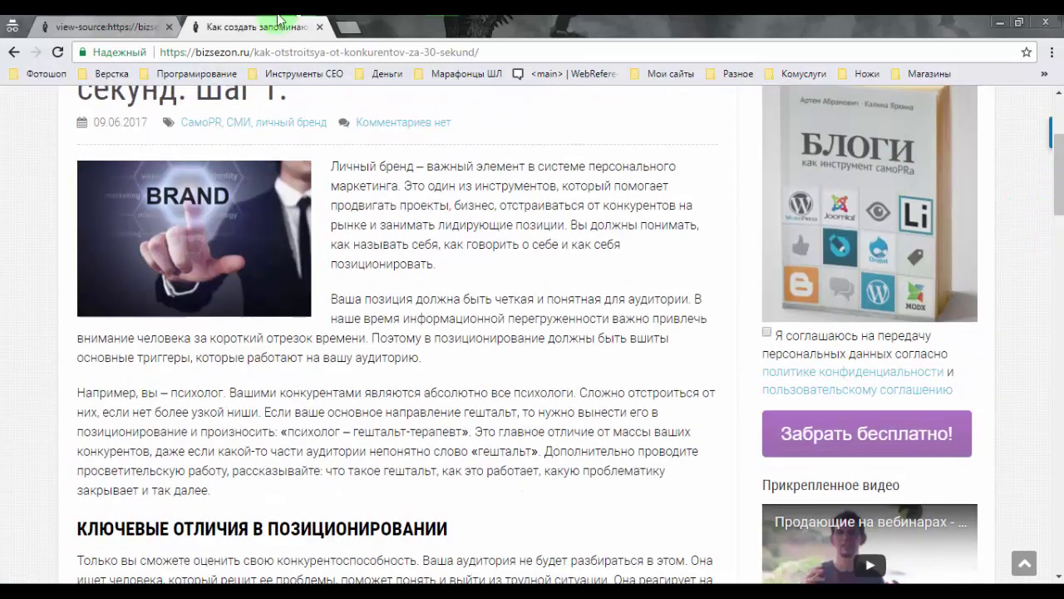
Reload the bizsezon.ru homepage source in the incognito window and check the scripts near its end.
click(58, 21)
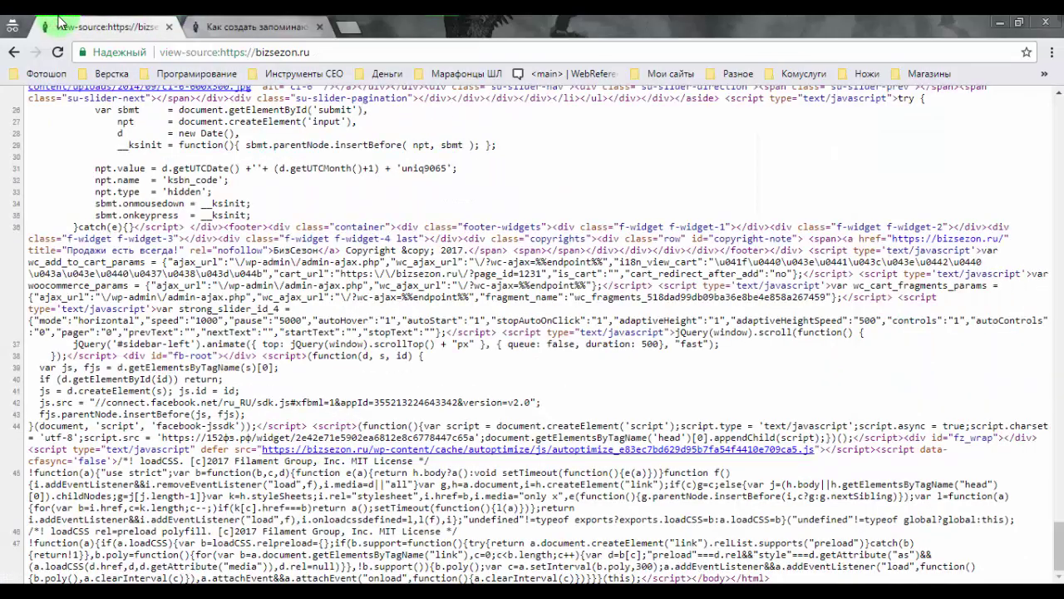
scroll(344, 333, up, 15)
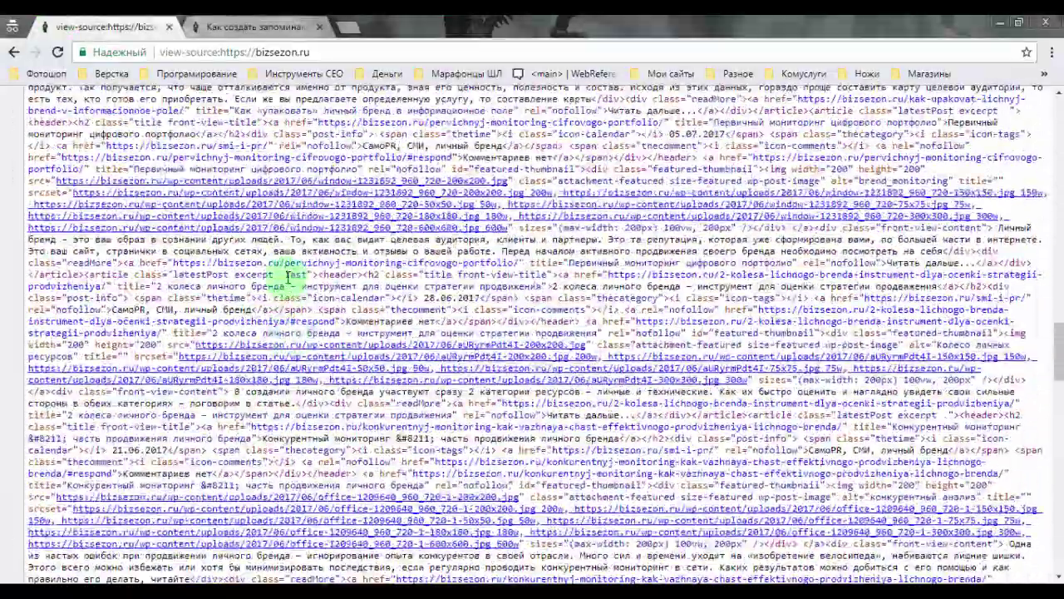
scroll(291, 276, up, 5)
drag(1058, 275, 1058, 566)
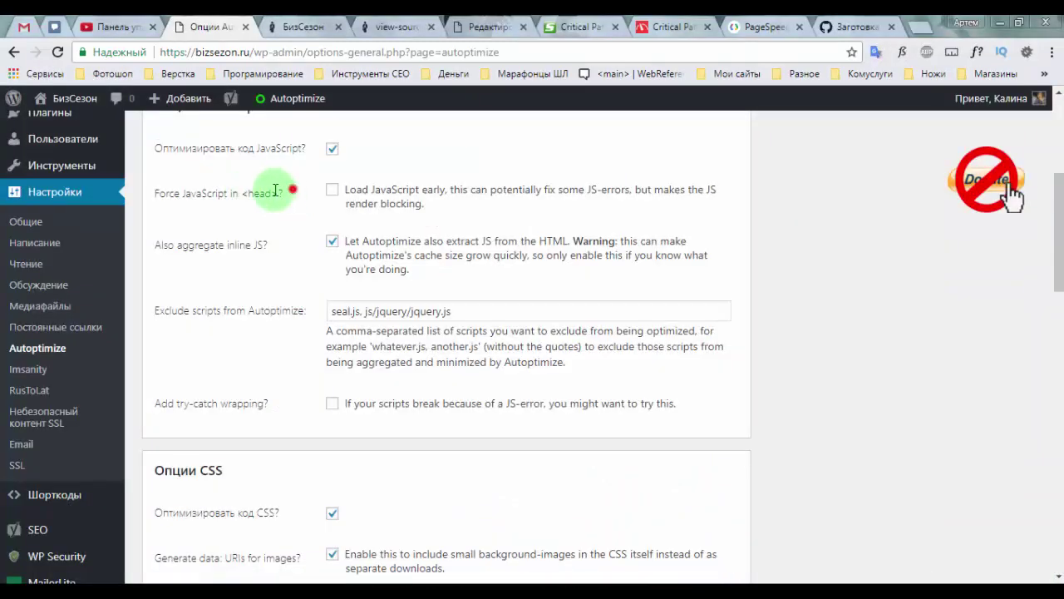
Review "Force JavaScript in <head>?" and "Exclude scripts from Autoptimize" in Autoptimize's JavaScript options.
drag(275, 191, 142, 195)
click(238, 221)
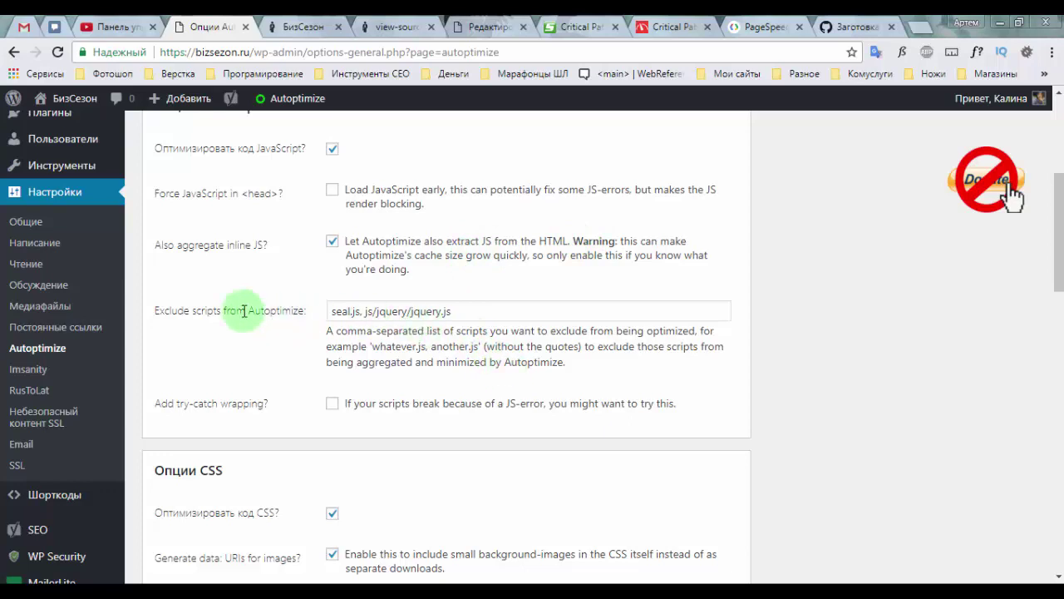
click(480, 314)
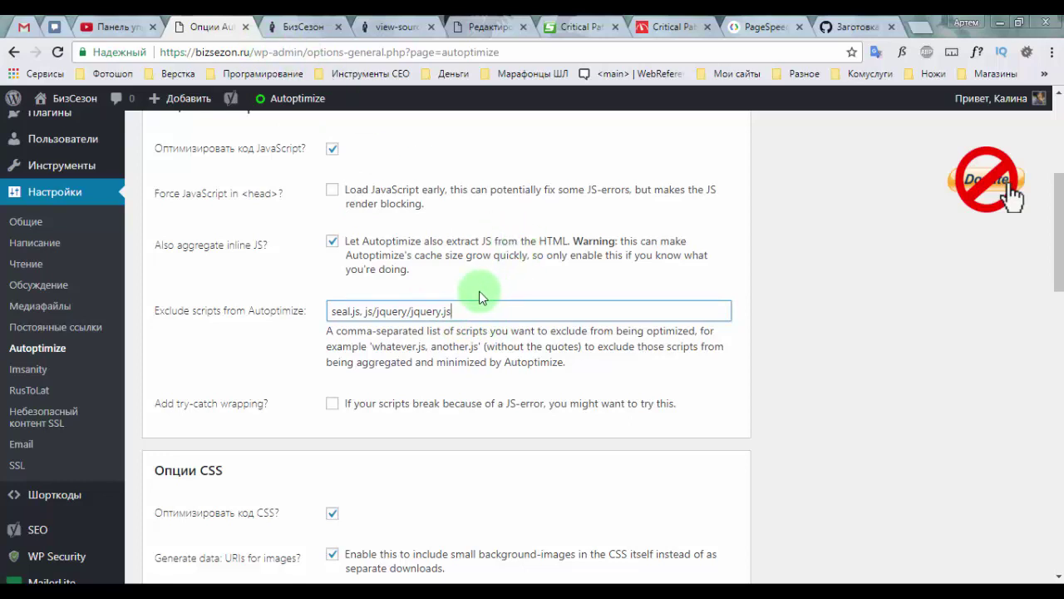
Check the bizsezon.ru homepage in the main browser window and the end of its source in the incognito window.
click(298, 29)
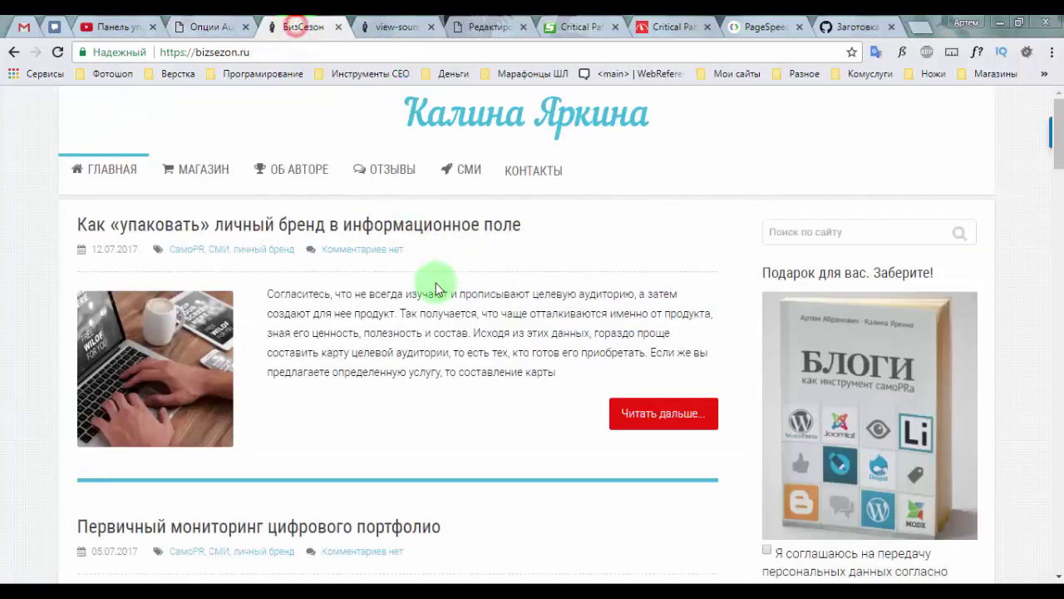
click(216, 581)
click(323, 531)
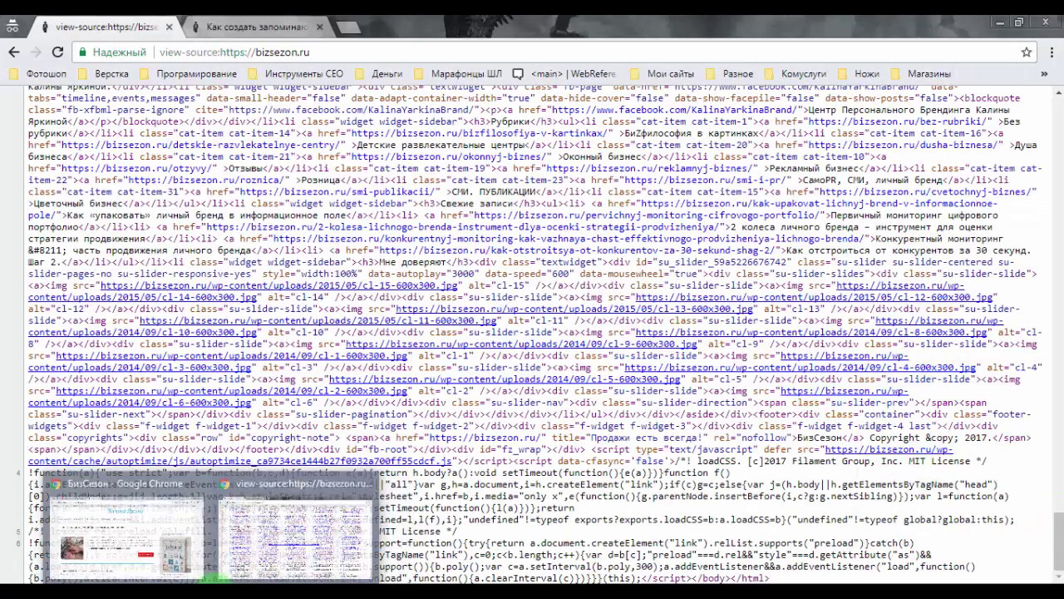
Return to the Autoptimize settings in the main browser window and review the "Add try-catch wrapping?" option.
click(162, 545)
click(188, 25)
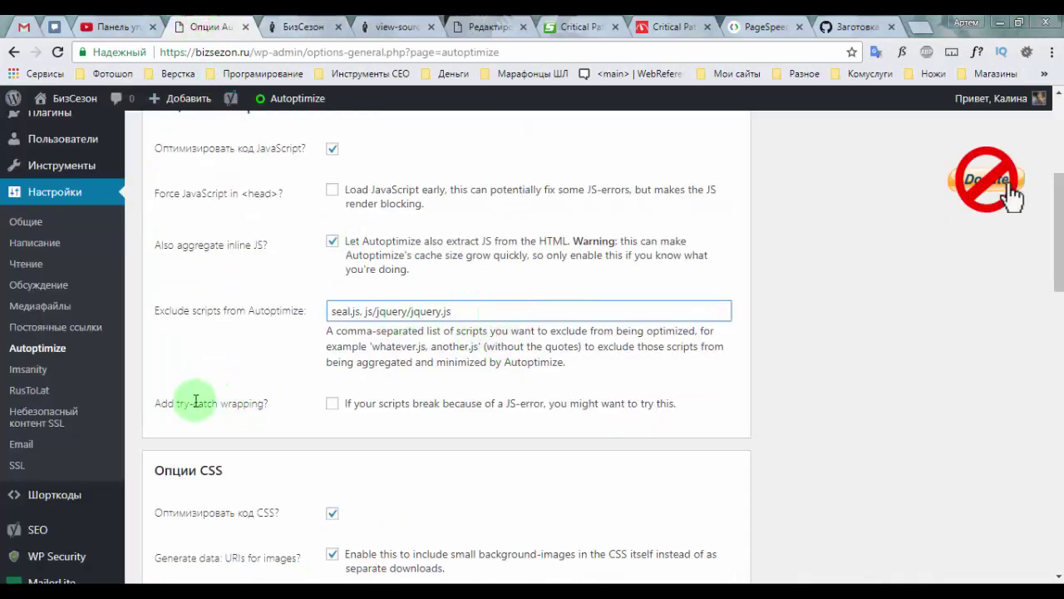
drag(149, 405, 283, 405)
click(284, 405)
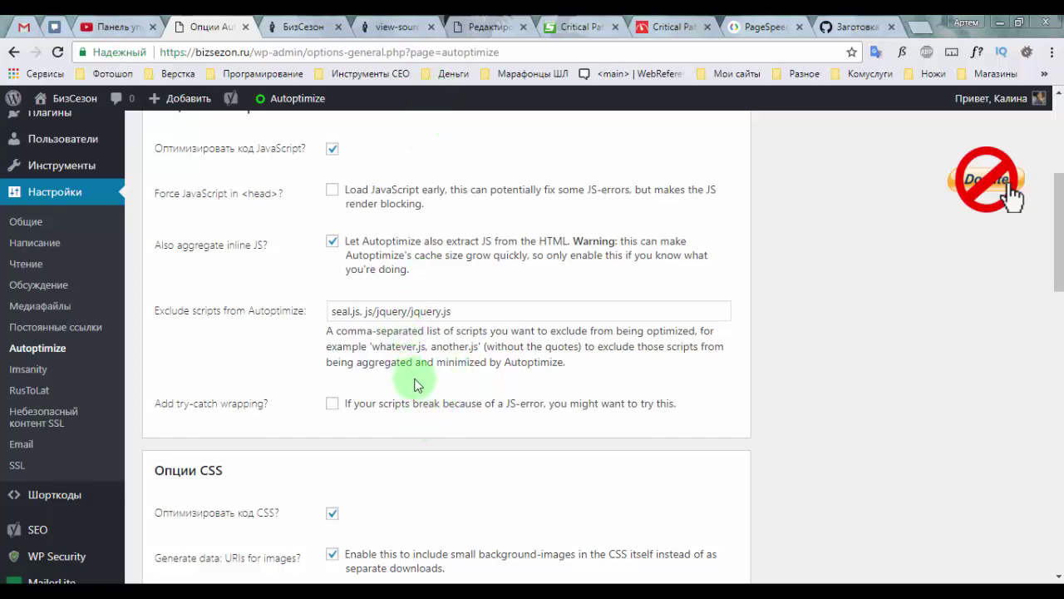
scroll(503, 356, up, 1)
scroll(508, 358, up, 3)
Rerun the PageSpeed Insights analysis of bizsezon.ru and expand the recommendation on render-blocking JavaScript and CSS.
click(763, 26)
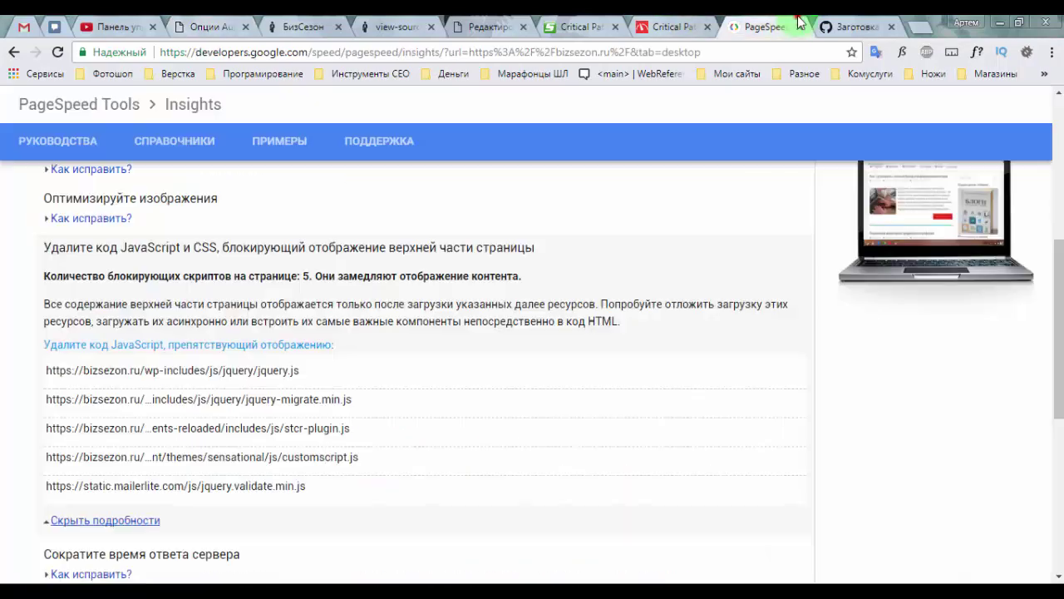
scroll(957, 299, up, 10)
click(1002, 256)
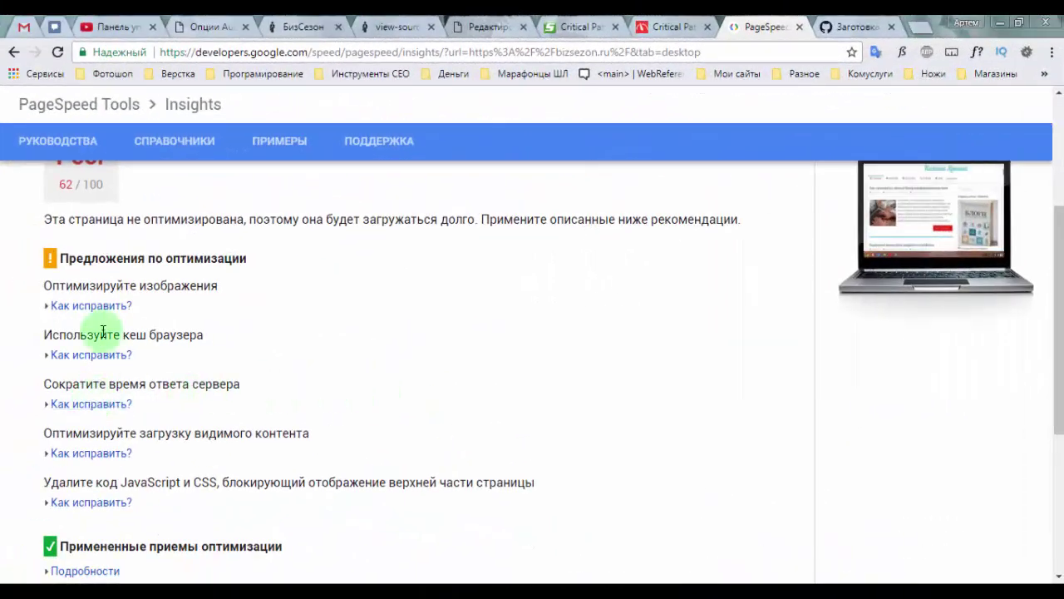
click(87, 503)
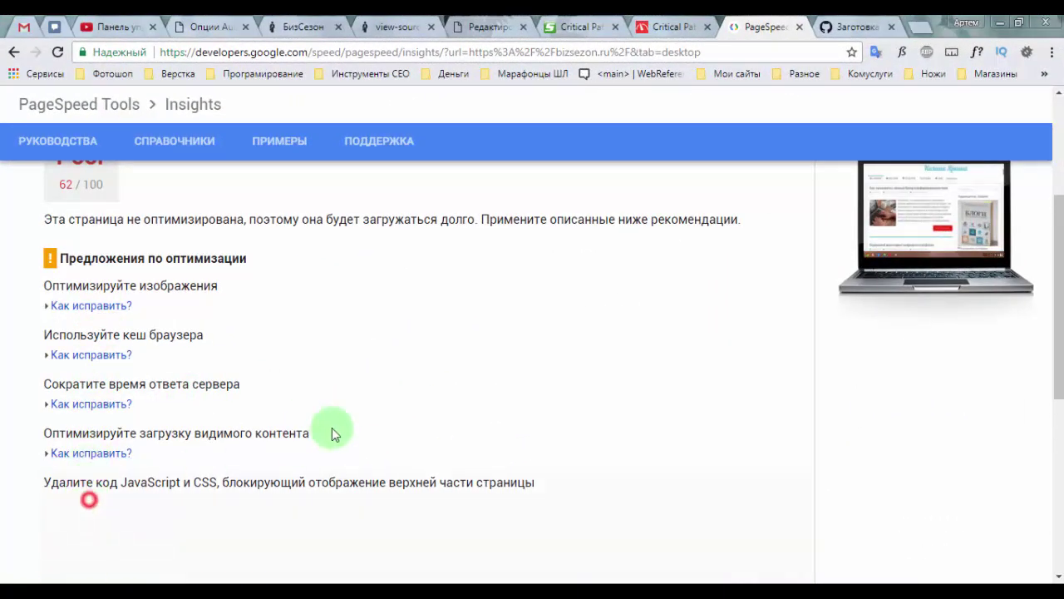
Examine the render-blocking scripts listed by PageSpeed Insights, including jquery.js and the MailerLite files.
scroll(333, 416, down, 4)
scroll(316, 328, up, 1)
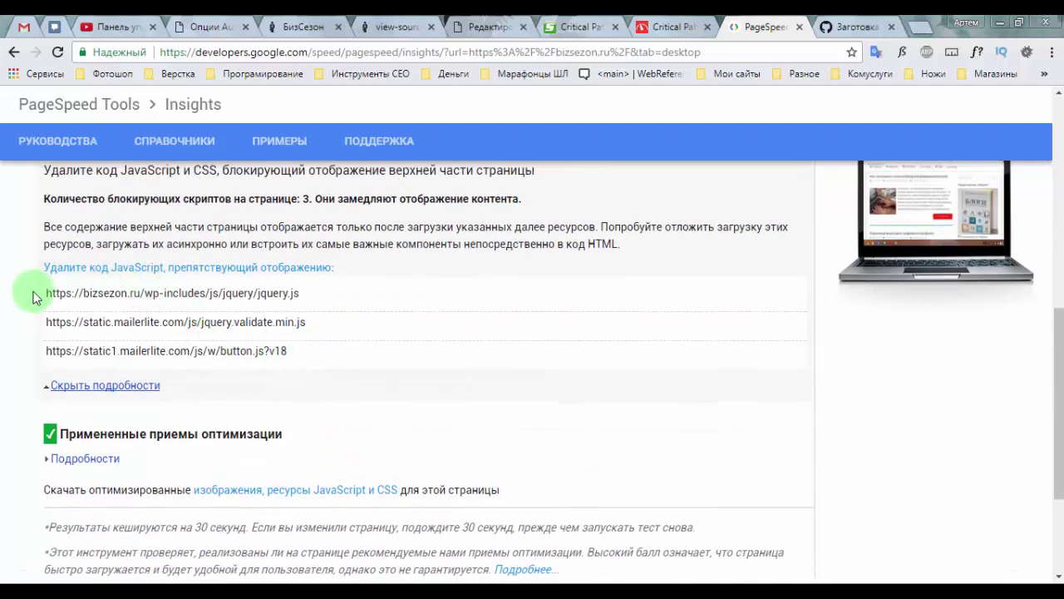
click(330, 358)
drag(329, 358, 48, 317)
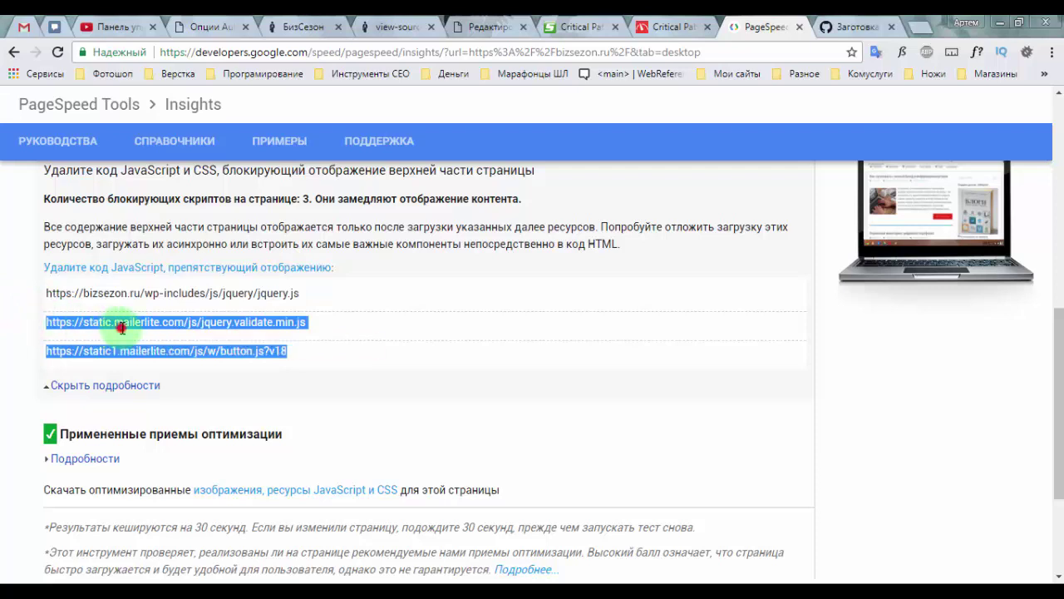
click(166, 321)
scroll(416, 351, up, 1)
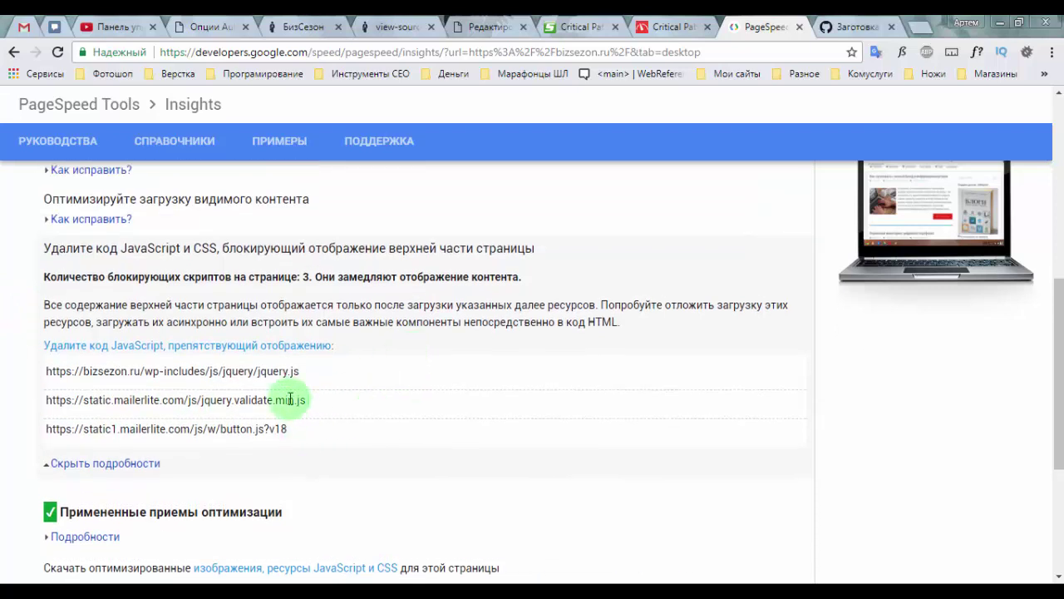
drag(328, 385, 44, 366)
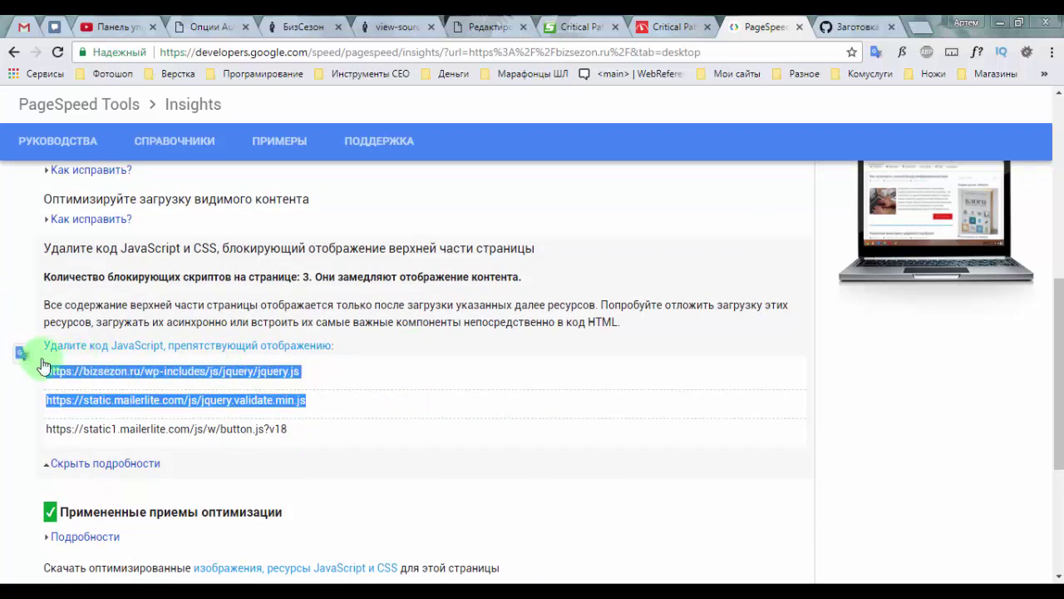
click(248, 366)
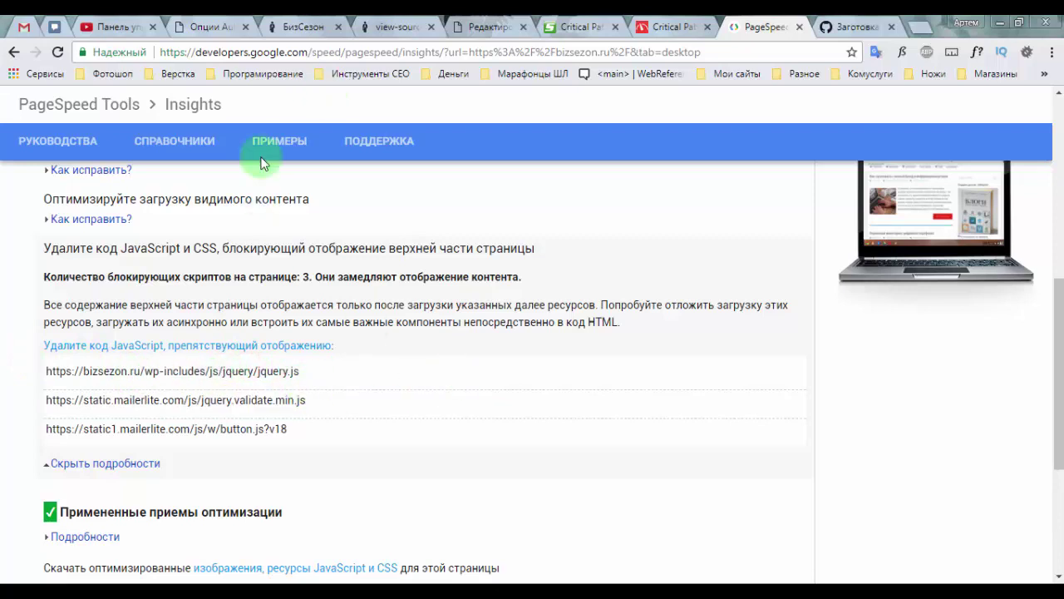
Compare the js/jquery/jquery.js exclusion in the Autoptimize settings with the blocking jquery.js entry in PageSpeed Insights.
click(214, 26)
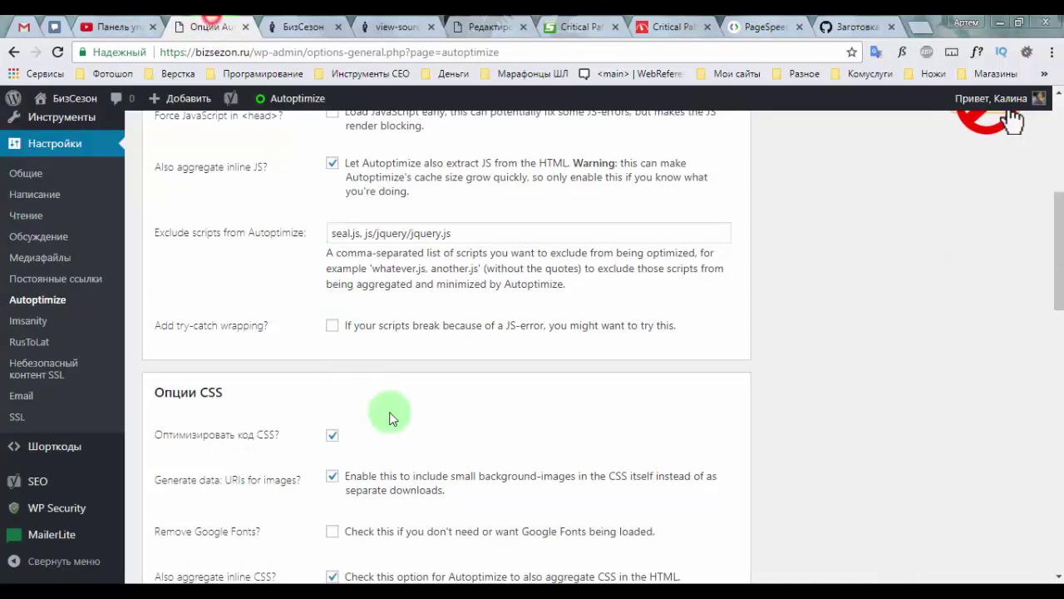
drag(462, 231, 364, 236)
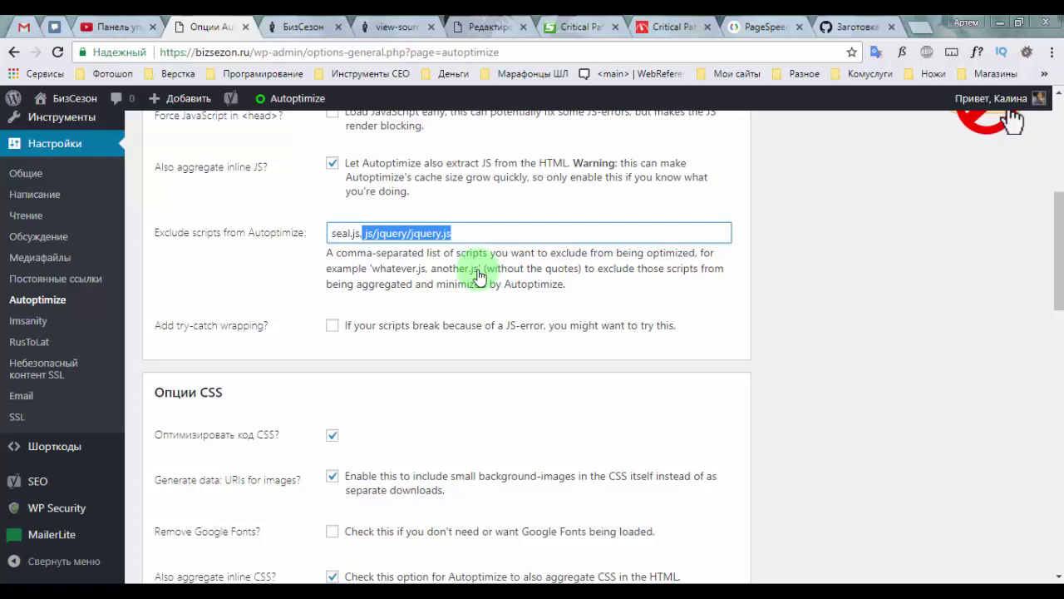
click(752, 27)
drag(321, 372, 49, 370)
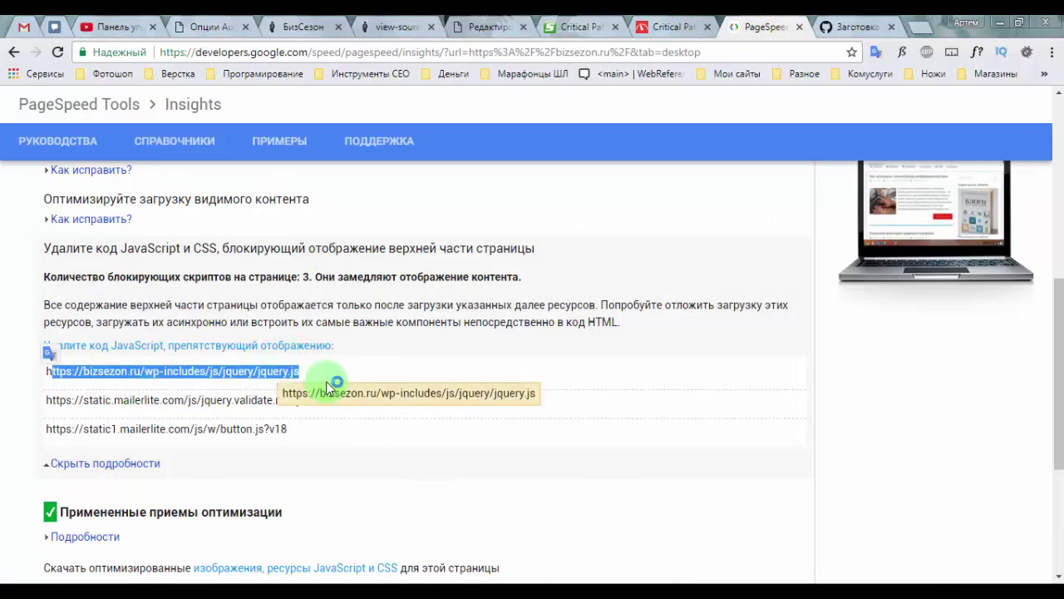
scroll(499, 378, down, 2)
scroll(512, 391, up, 2)
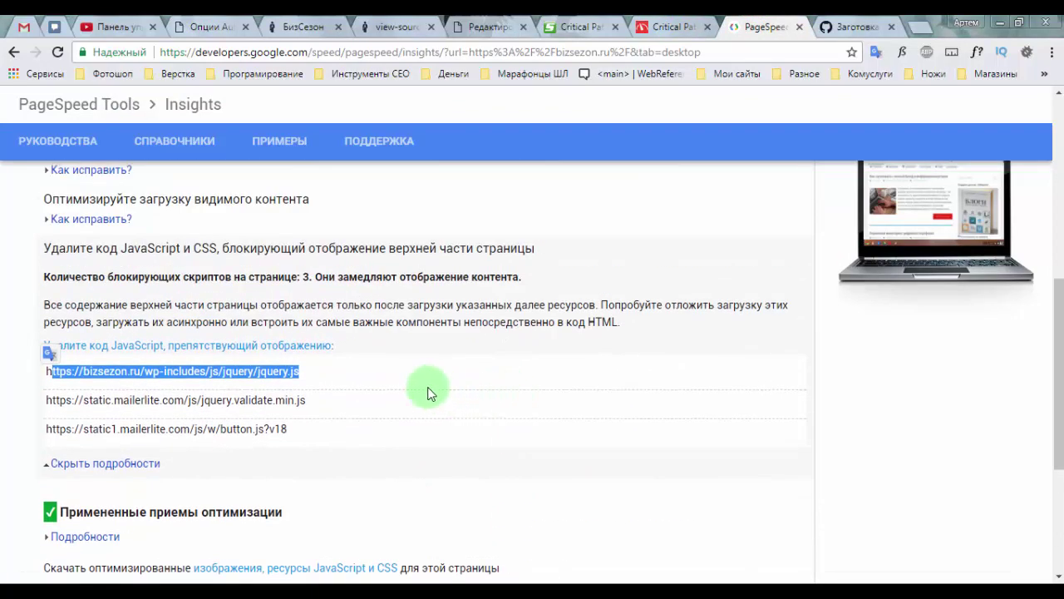
scroll(419, 385, up, 2)
scroll(287, 370, down, 2)
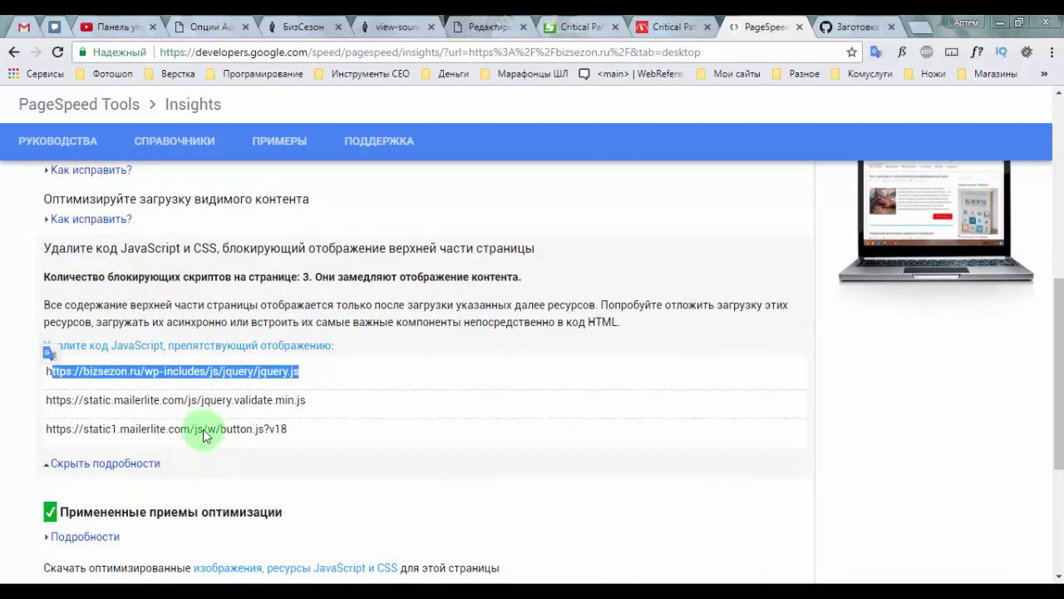
Review Autoptimize's Misc Options, particularly "Also optimize shop cart/checkout?".
click(215, 27)
scroll(744, 268, down, 10)
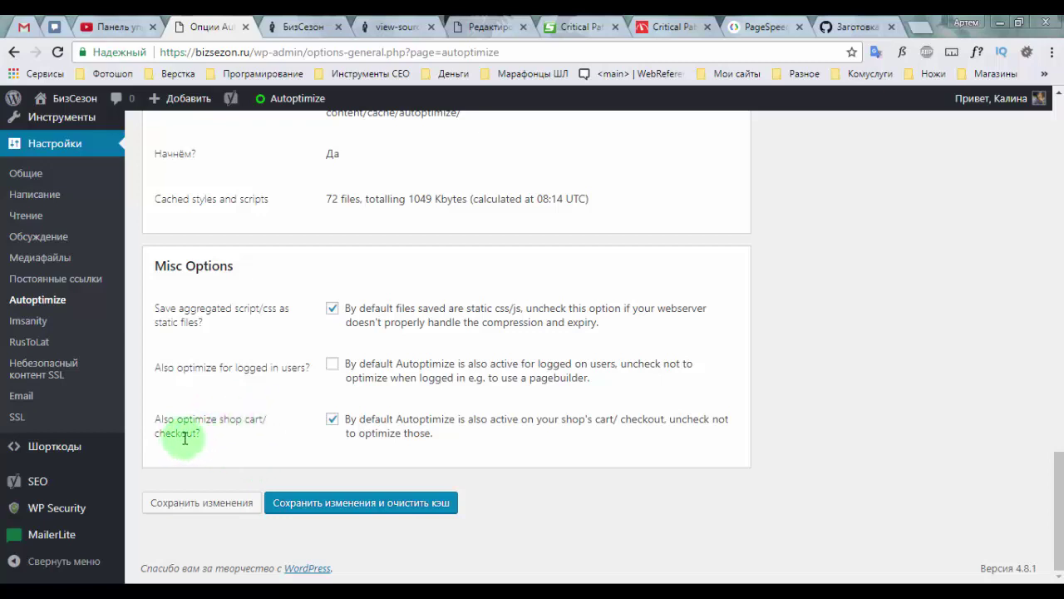
click(440, 429)
click(370, 432)
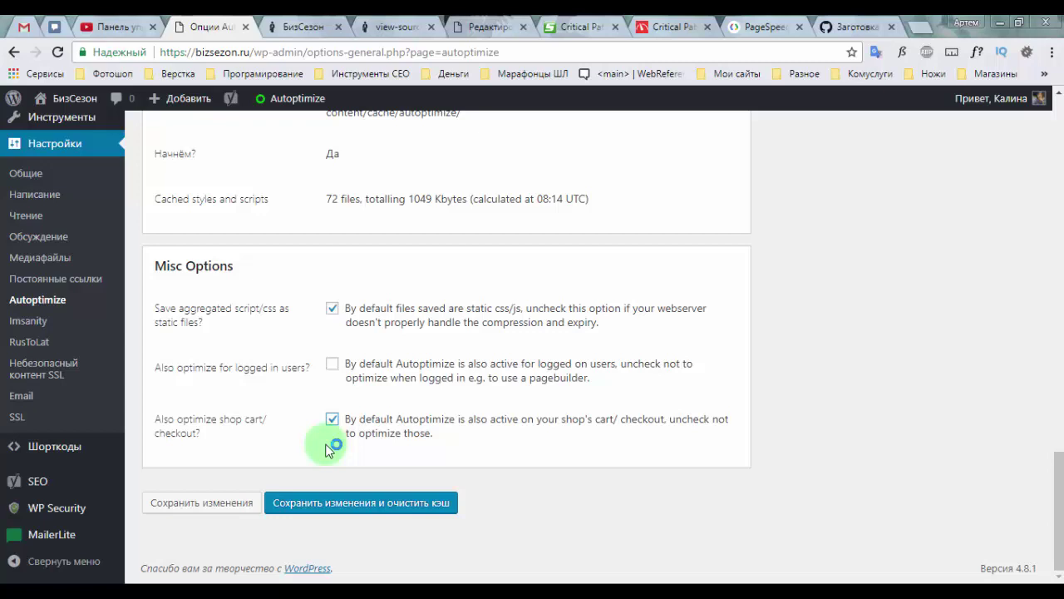
Save the Autoptimize settings and clear the cache, and review the saved HTML, JavaScript and CSS options.
click(361, 503)
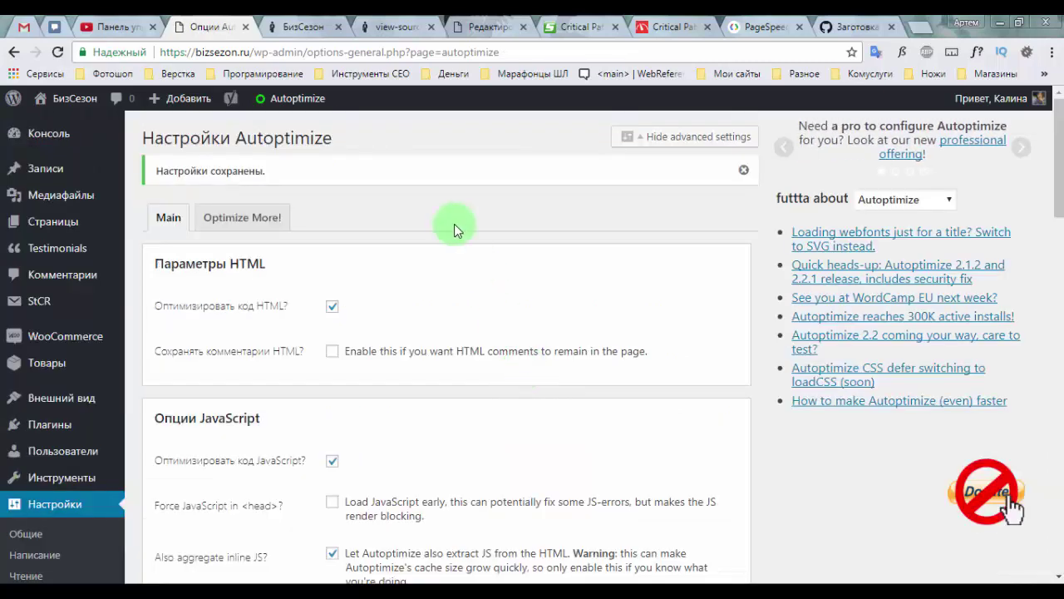
scroll(460, 227, down, 1)
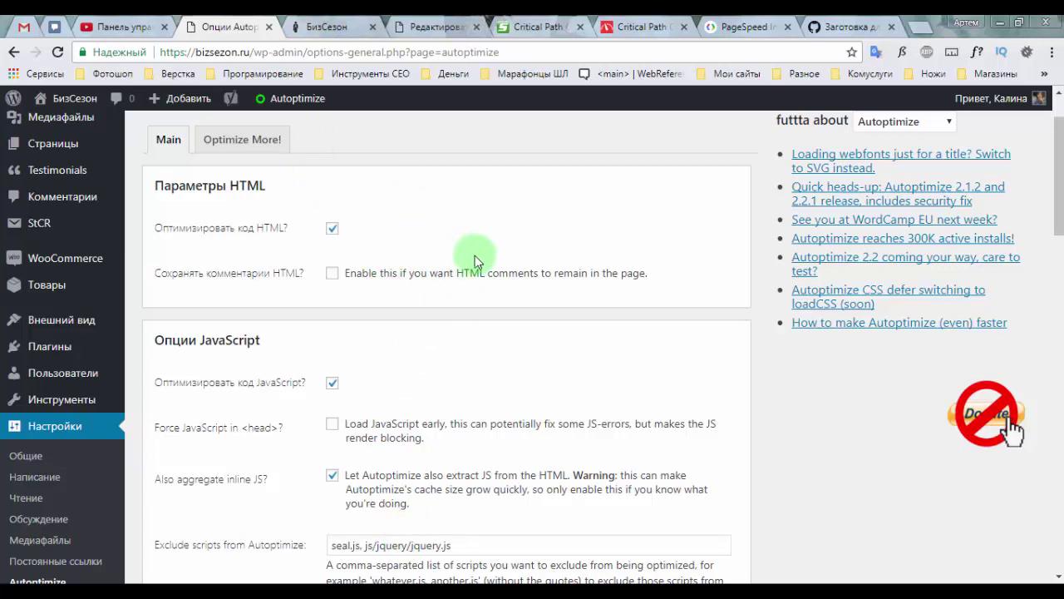
scroll(549, 258, down, 5)
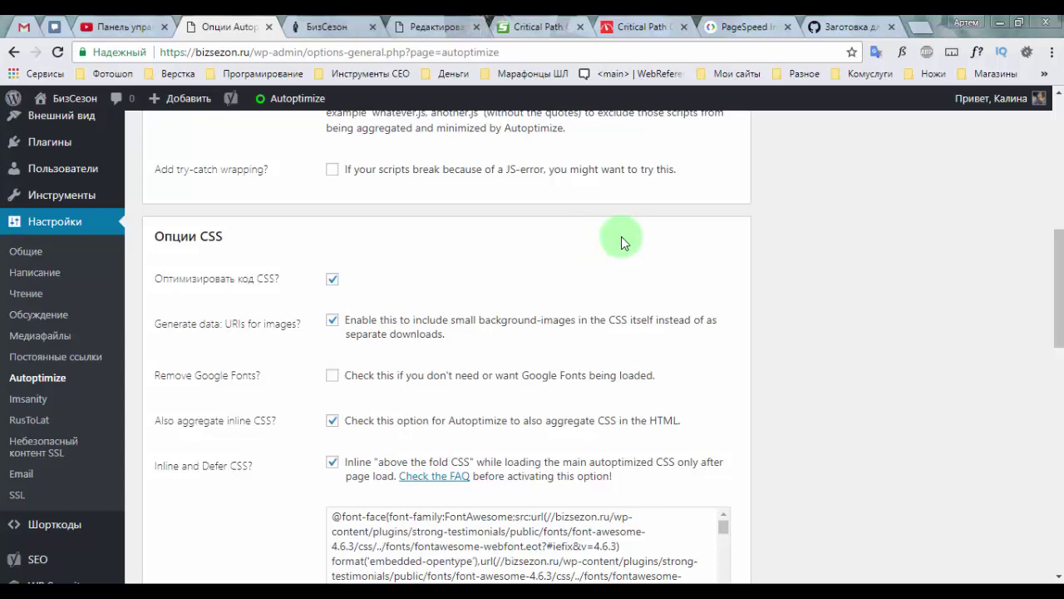
scroll(582, 225, down, 1)
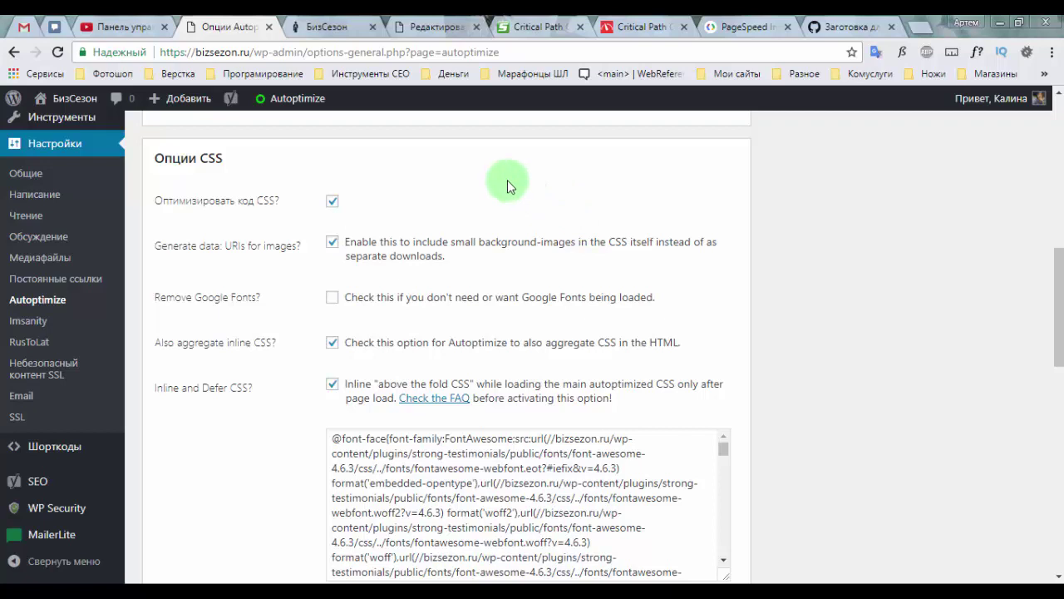
scroll(494, 233, down, 1)
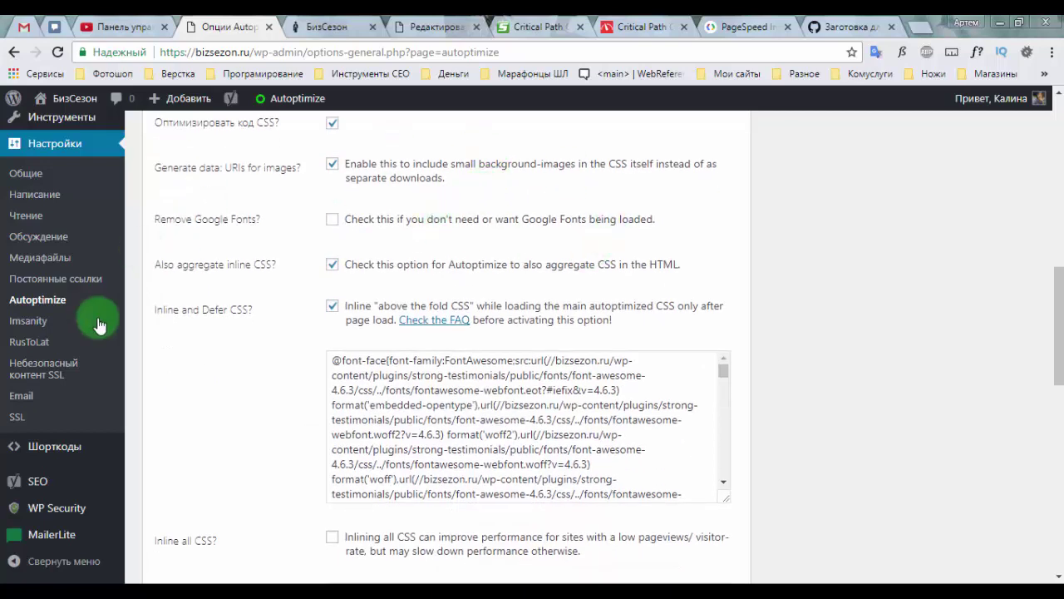
scroll(263, 380, down, 2)
click(640, 27)
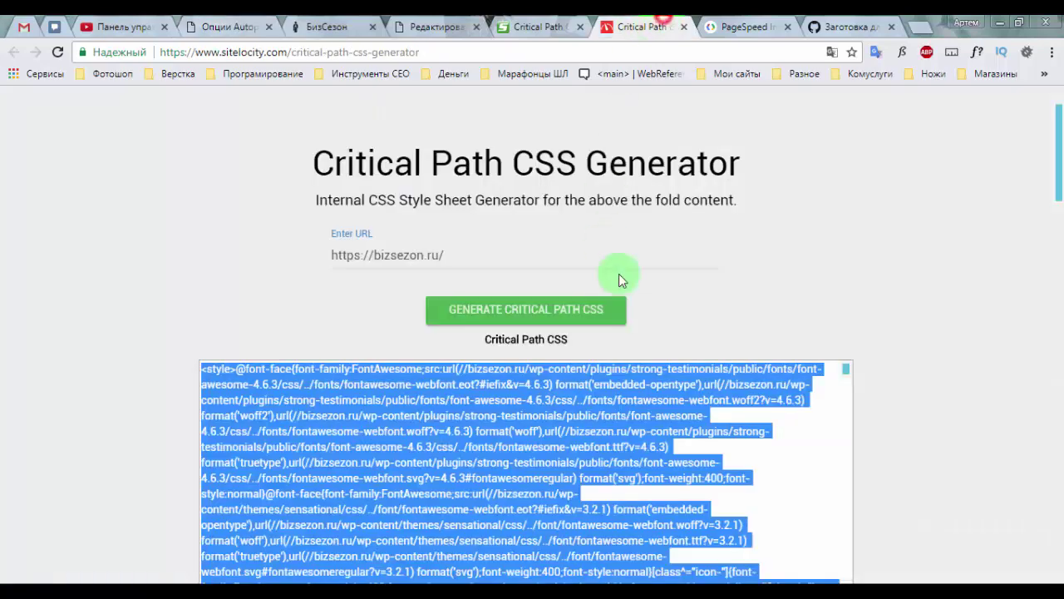
scroll(629, 426, up, 1)
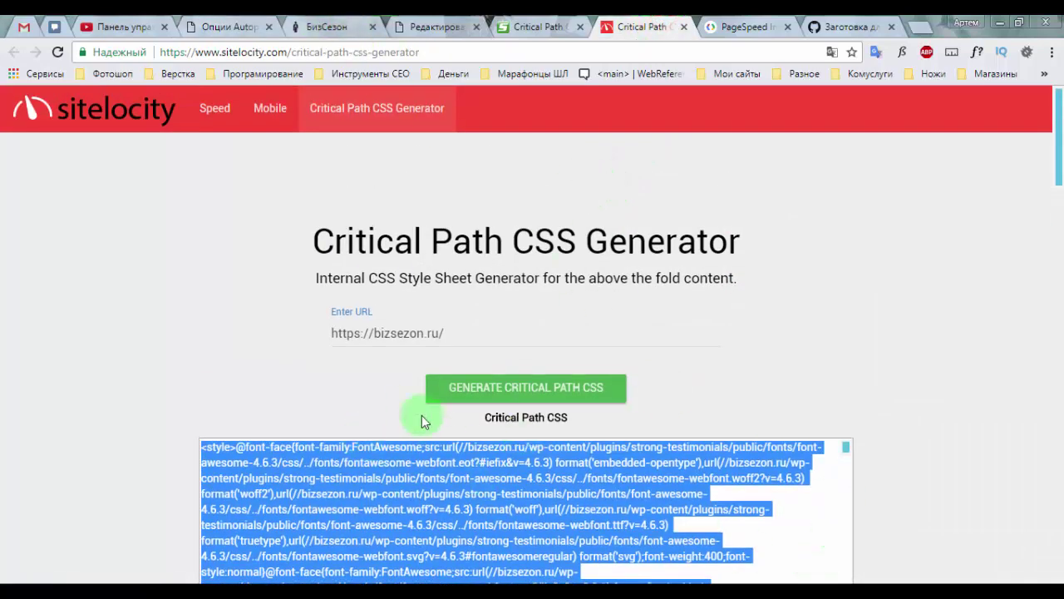
scroll(421, 415, down, 1)
click(223, 27)
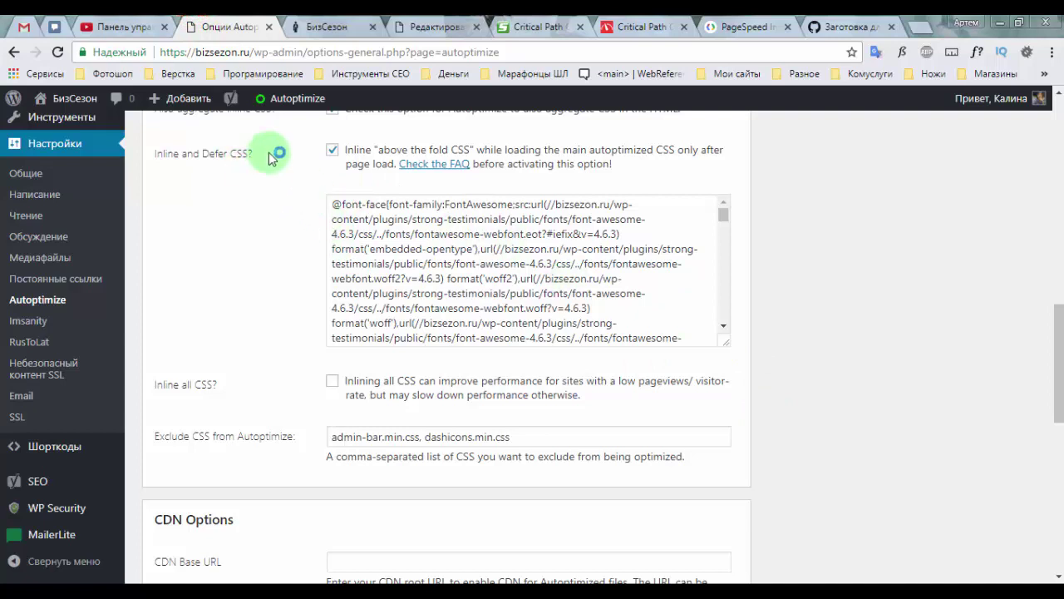
Review Autoptimize's CSS exclusions, CDN Base URL, cache information and Misc Options.
scroll(910, 296, down, 3)
scroll(380, 325, up, 1)
click(375, 325)
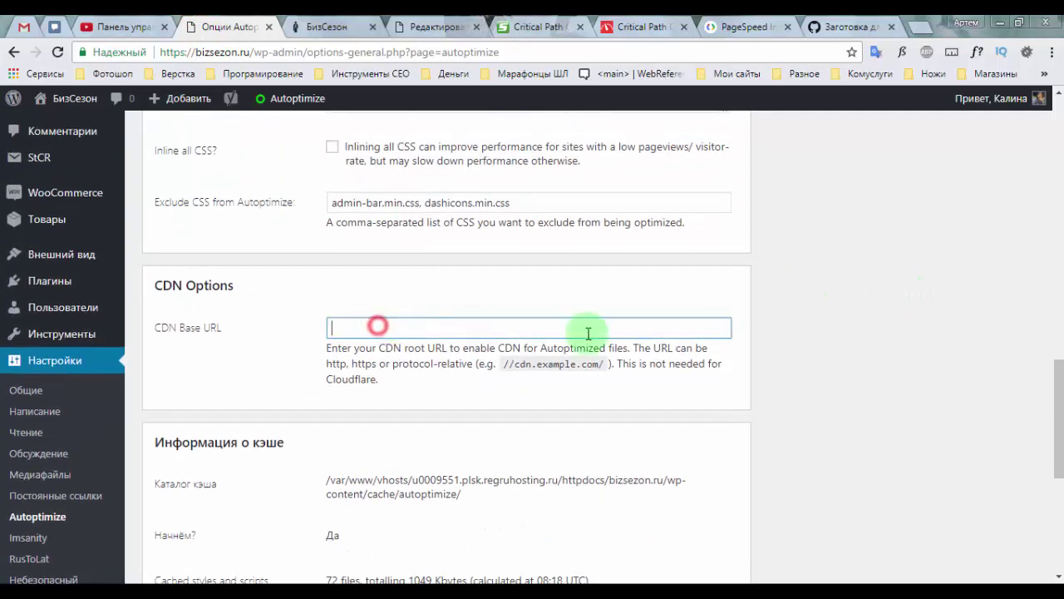
scroll(862, 356, down, 1)
scroll(423, 358, down, 3)
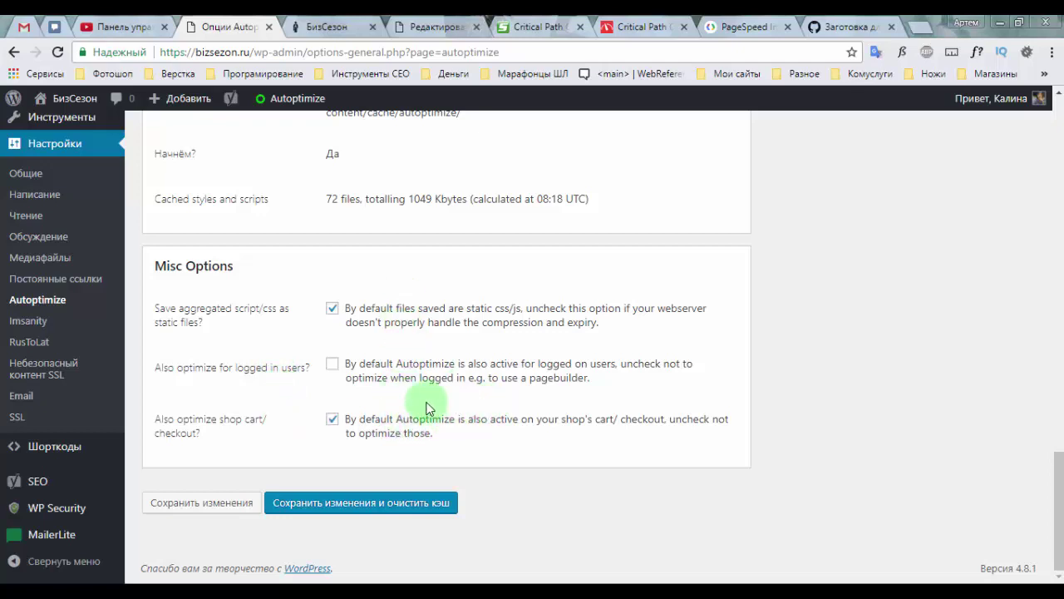
scroll(426, 408, up, 15)
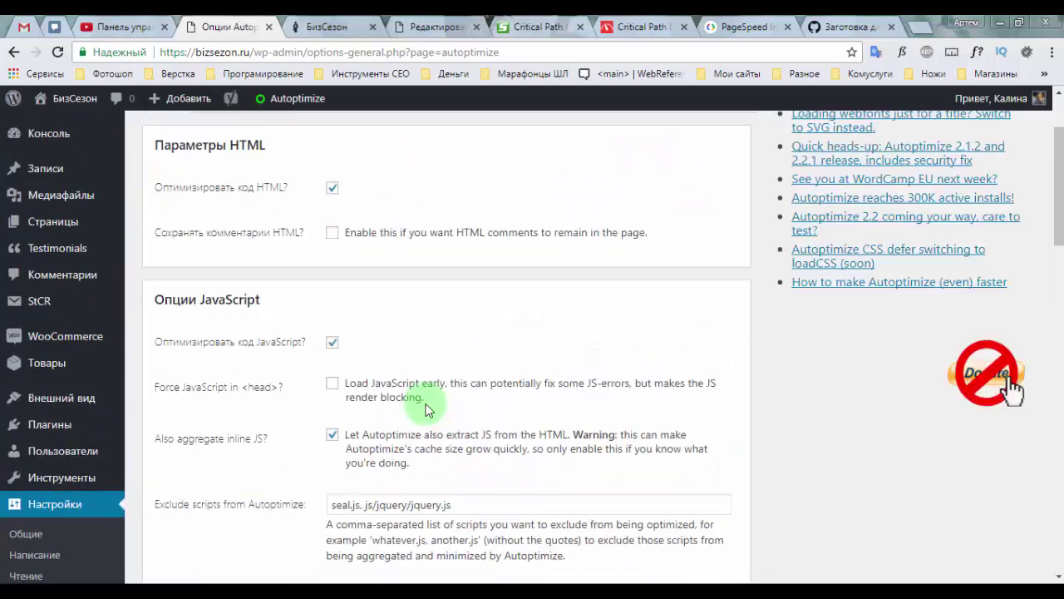
scroll(426, 409, up, 2)
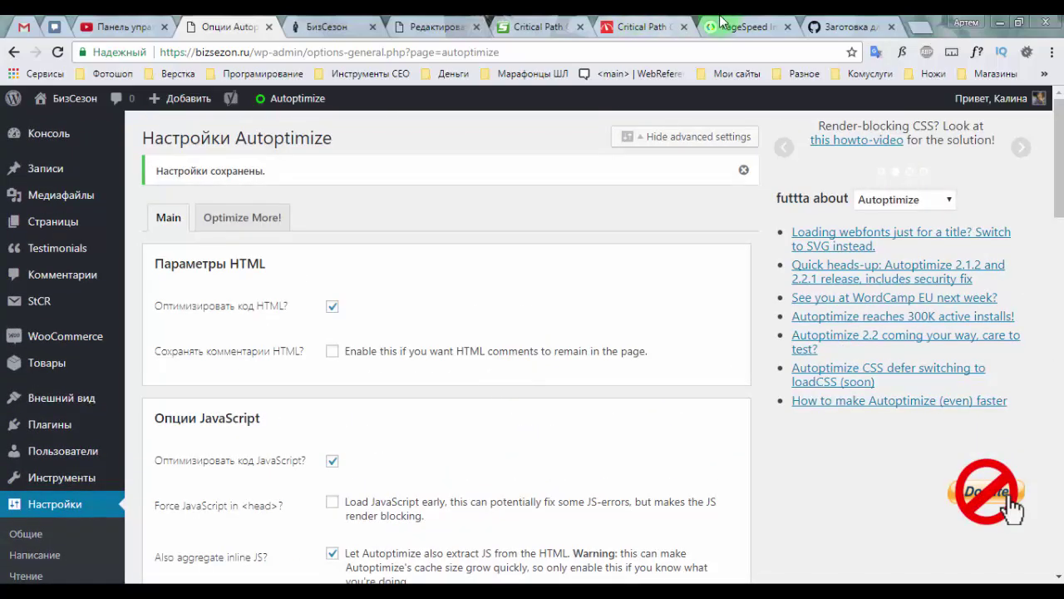
Check the mobile and desktop PageSpeed Insights results for bizsezon.ru, including the render-blocking scripts, and return to the Autoptimize settings.
click(745, 27)
scroll(177, 409, down, 3)
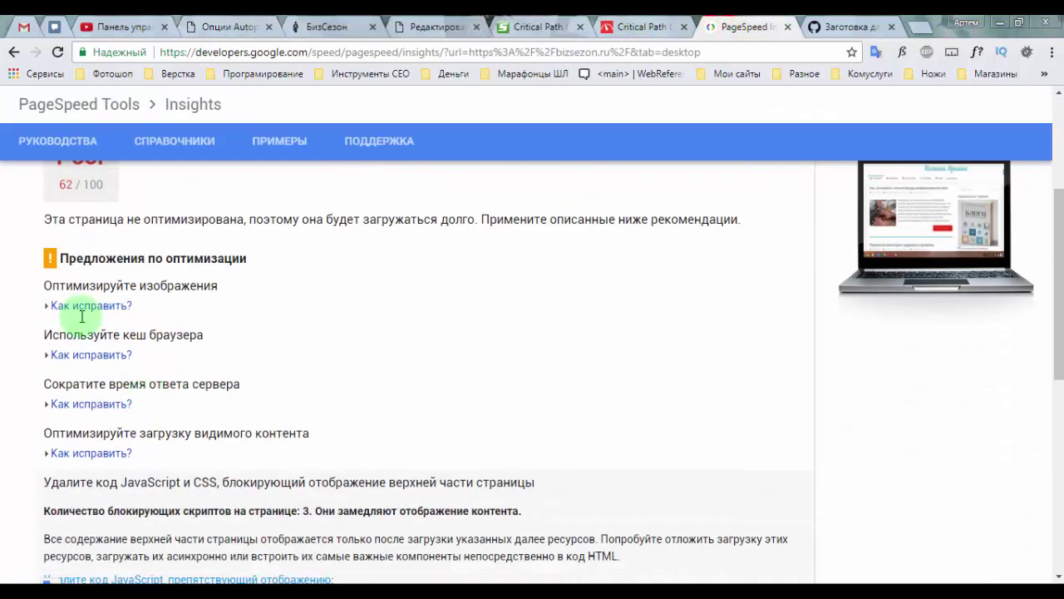
scroll(71, 299, up, 2)
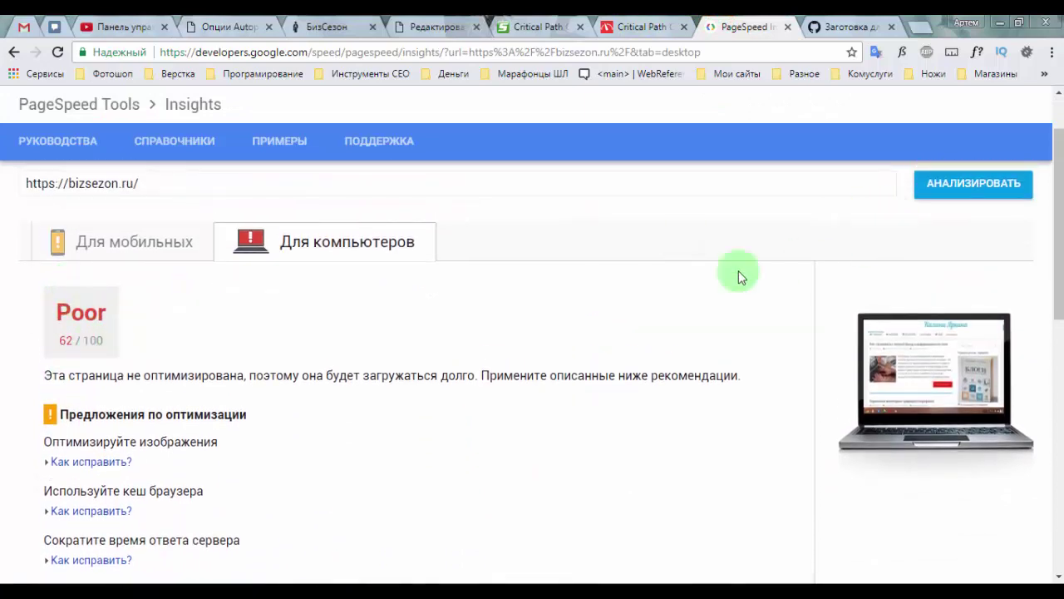
click(117, 244)
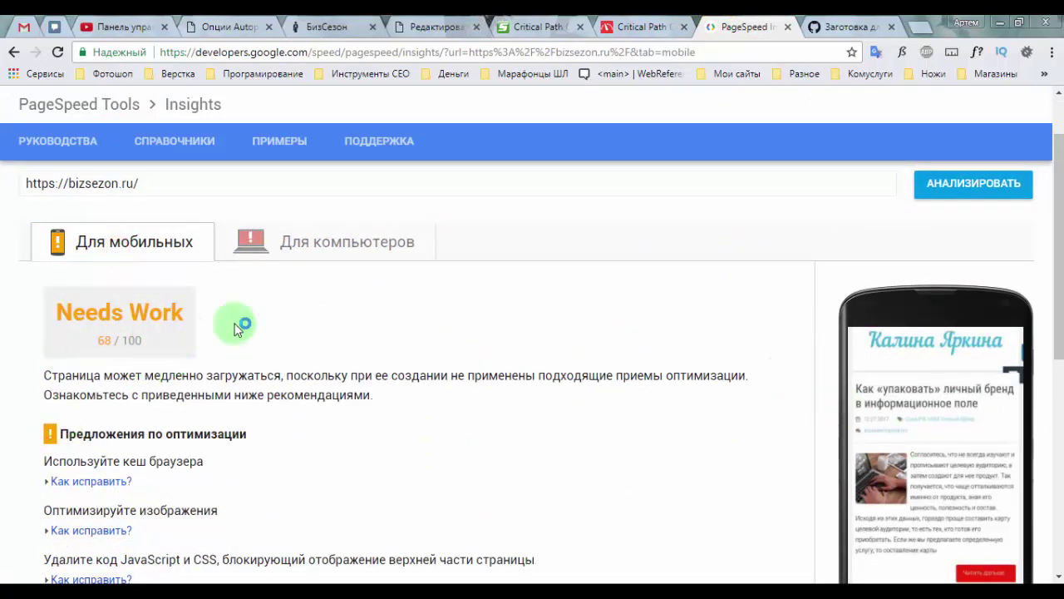
click(313, 254)
scroll(403, 402, down, 4)
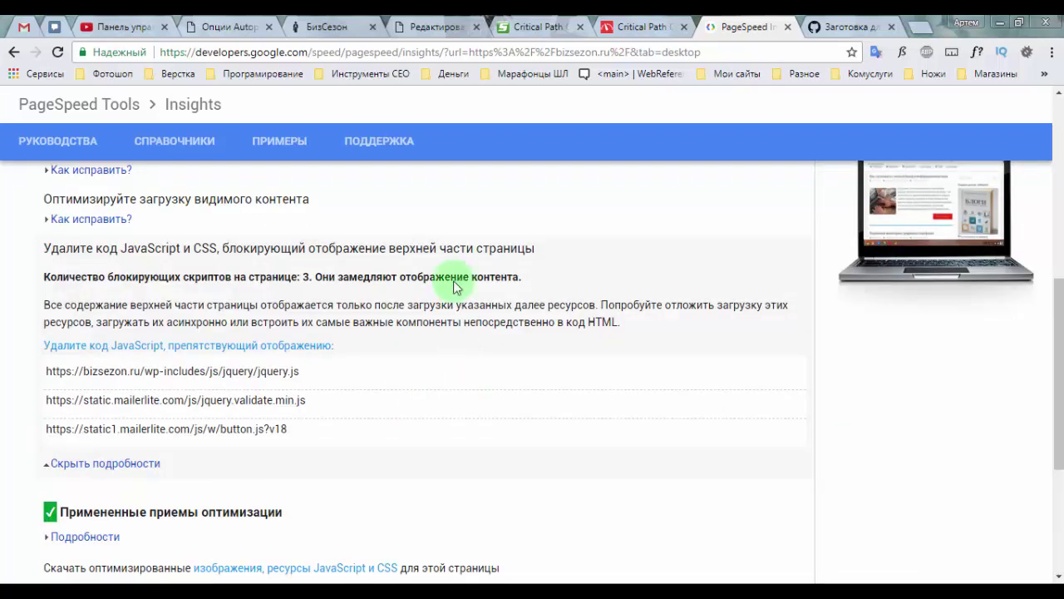
click(255, 31)
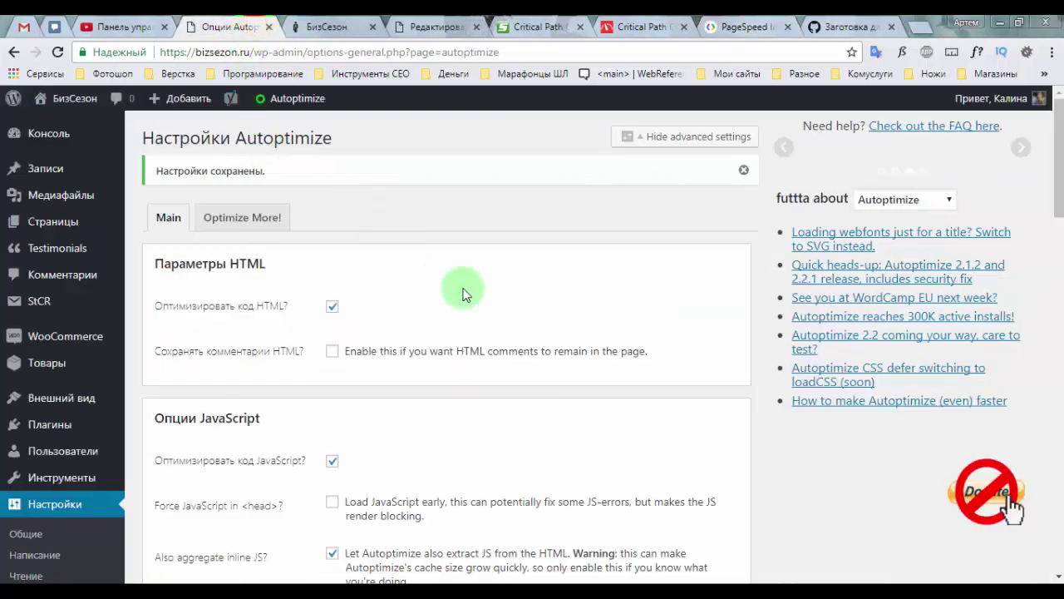